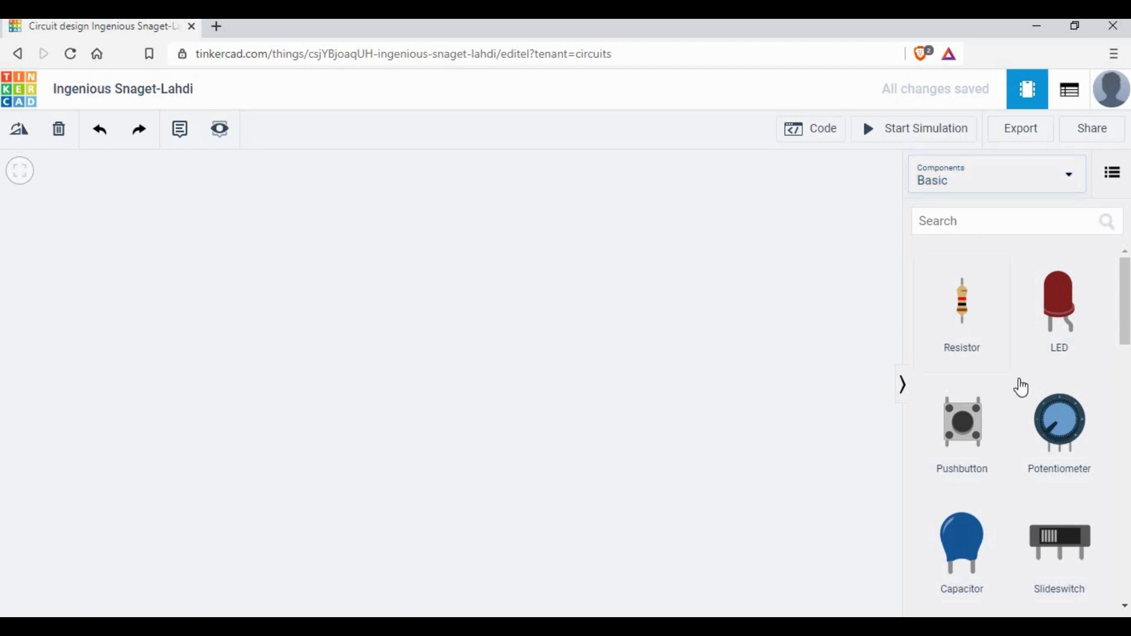
Step: Place an Arduino Uno R3 from the basic components in the empty workspace
{"action": "scroll", "coordinate": [1019, 384], "scroll_direction": "down", "scroll_amount": 3}
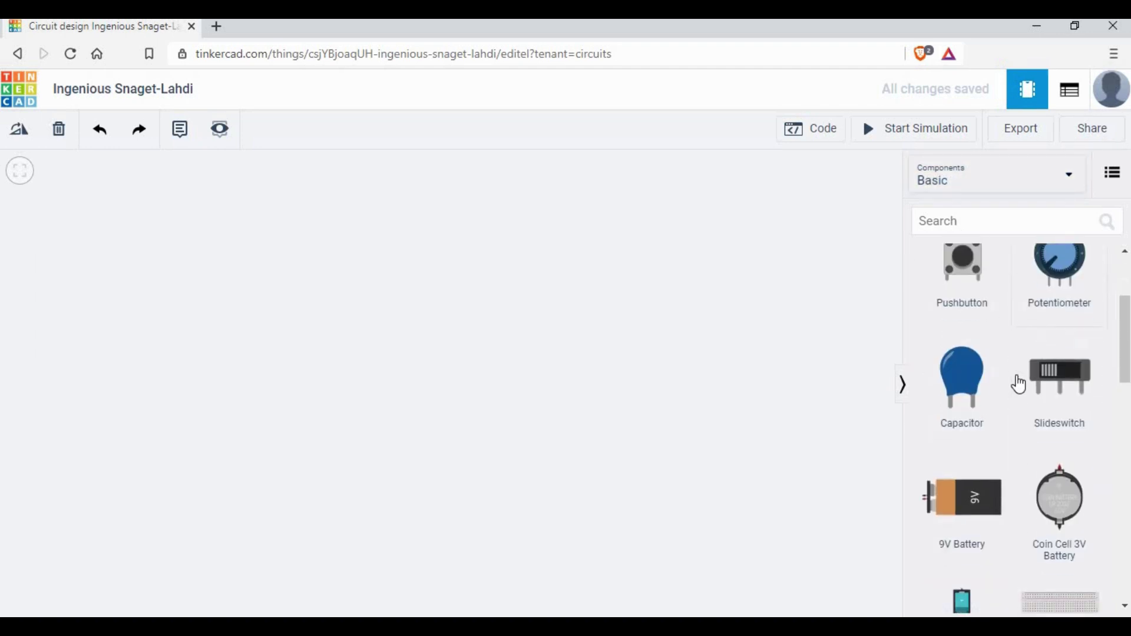
{"action": "scroll", "coordinate": [1019, 384], "scroll_direction": "down", "scroll_amount": 6}
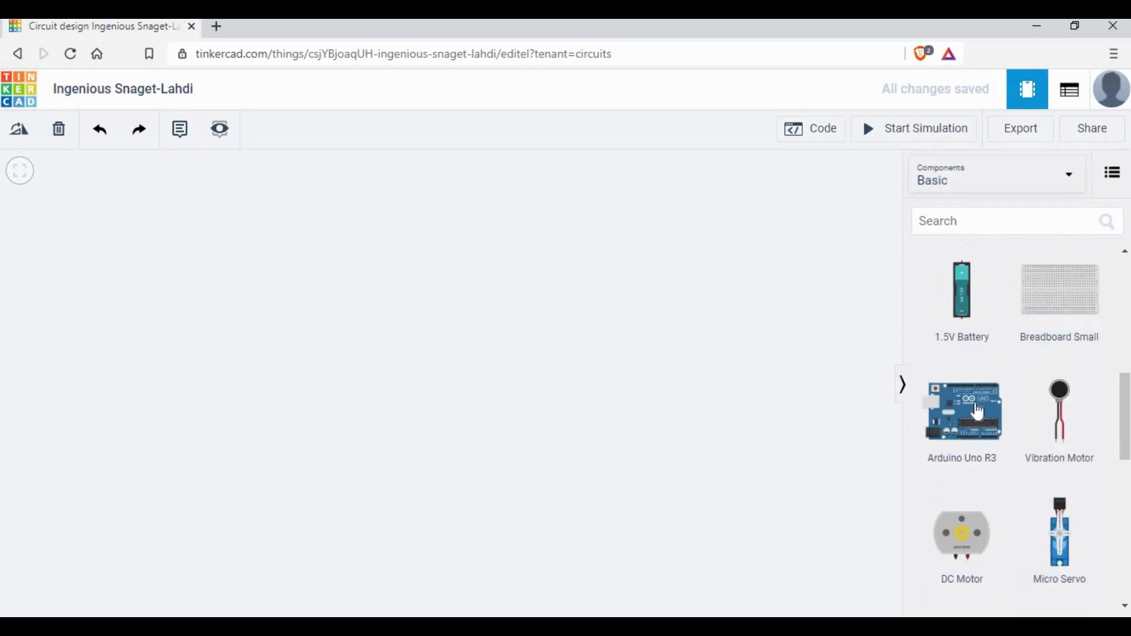
{"action": "left_click_drag", "start_coordinate": [902, 439], "coordinate": [399, 389]}
{"action": "left_click", "coordinate": [652, 408]}
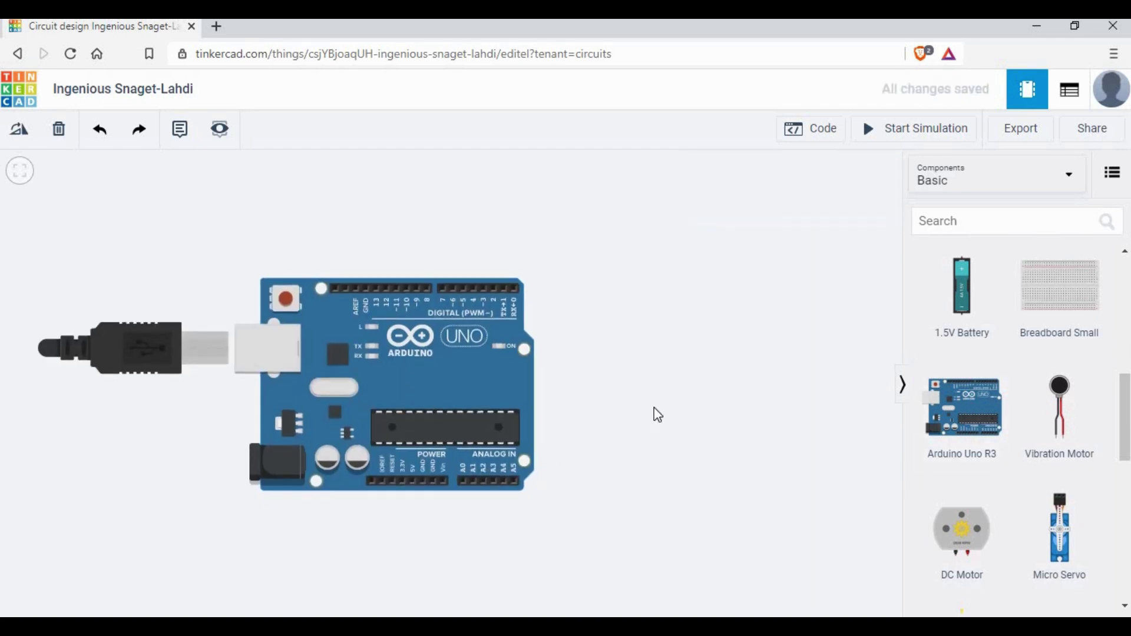
Step: Move the Arduino Uno R3 lower in the workspace to make room above it
{"action": "scroll", "coordinate": [657, 412], "scroll_direction": "up", "scroll_amount": 1}
{"action": "scroll", "coordinate": [695, 410], "scroll_direction": "down", "scroll_amount": 2}
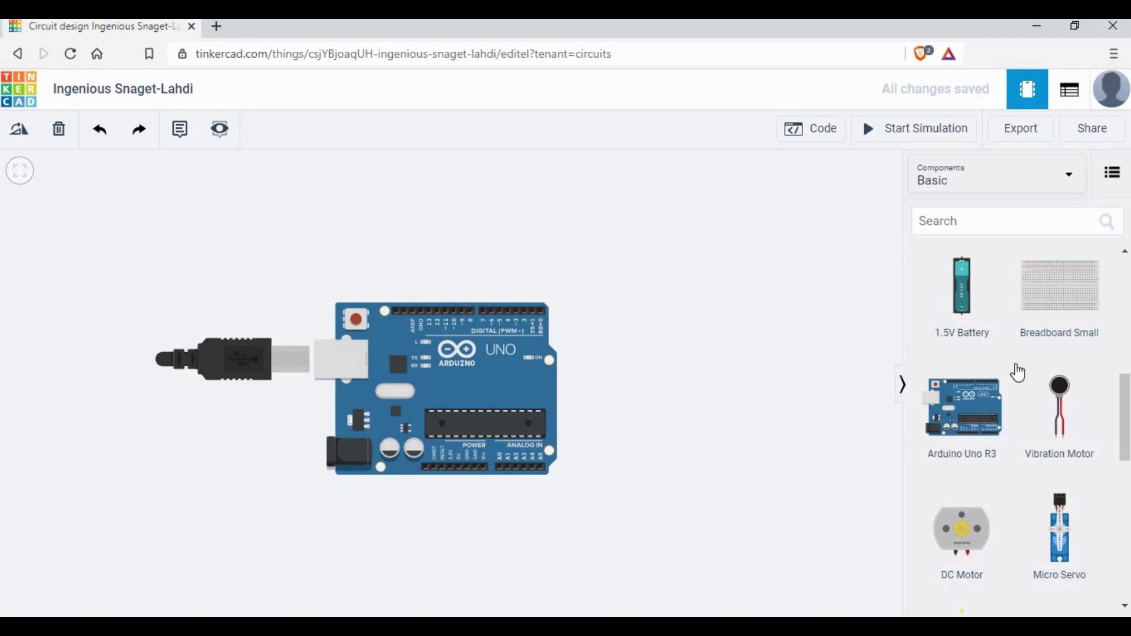
{"action": "scroll", "coordinate": [1043, 367], "scroll_direction": "up", "scroll_amount": 8}
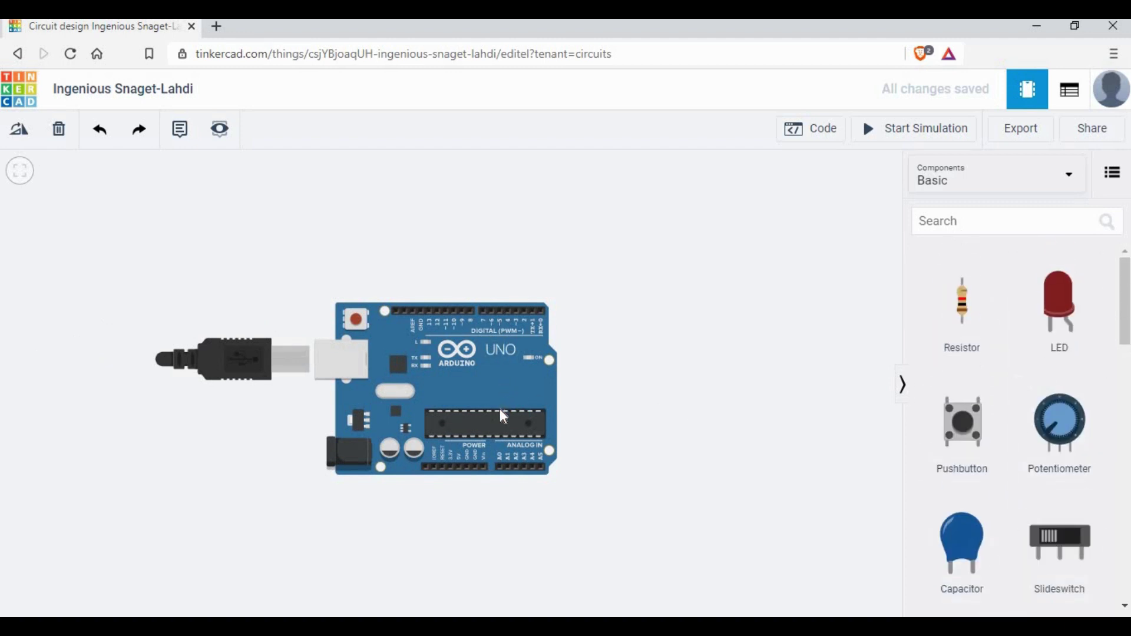
{"action": "left_click_drag", "start_coordinate": [500, 410], "coordinate": [487, 505]}
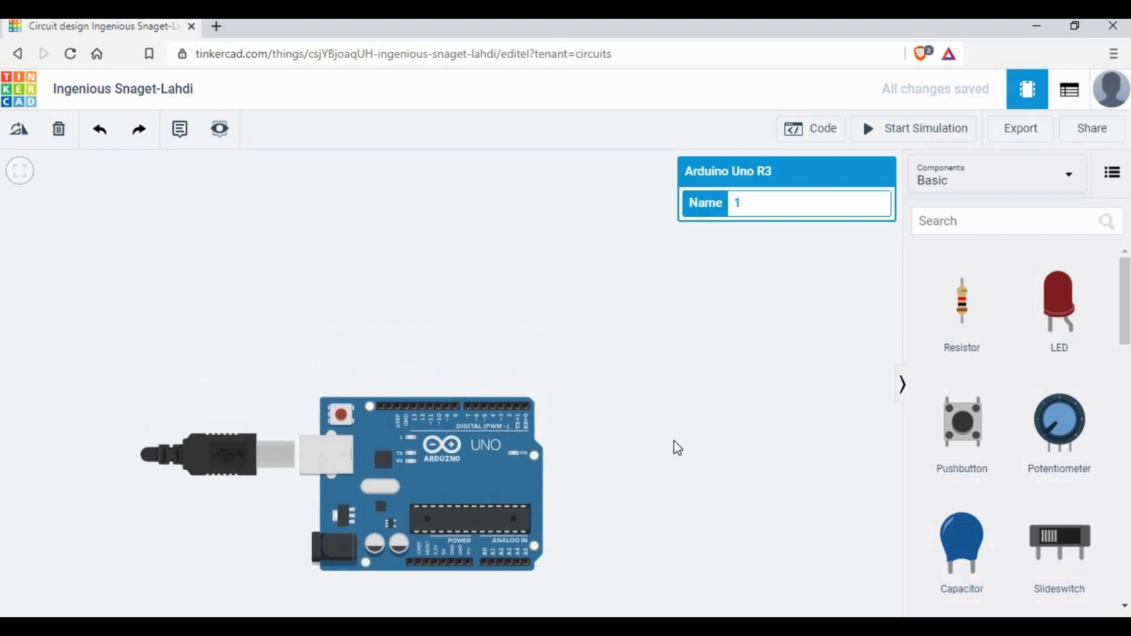
{"action": "left_click", "coordinate": [805, 396]}
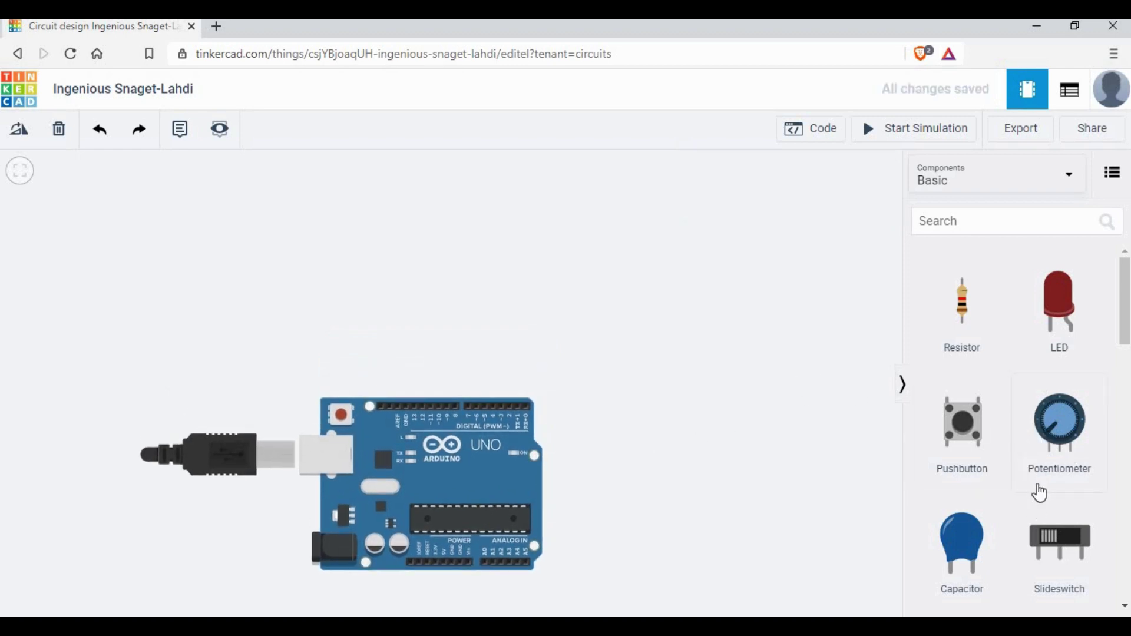
Step: Place a small breadboard above and to the right of the Arduino
{"action": "scroll", "coordinate": [1054, 486], "scroll_direction": "down", "scroll_amount": 5}
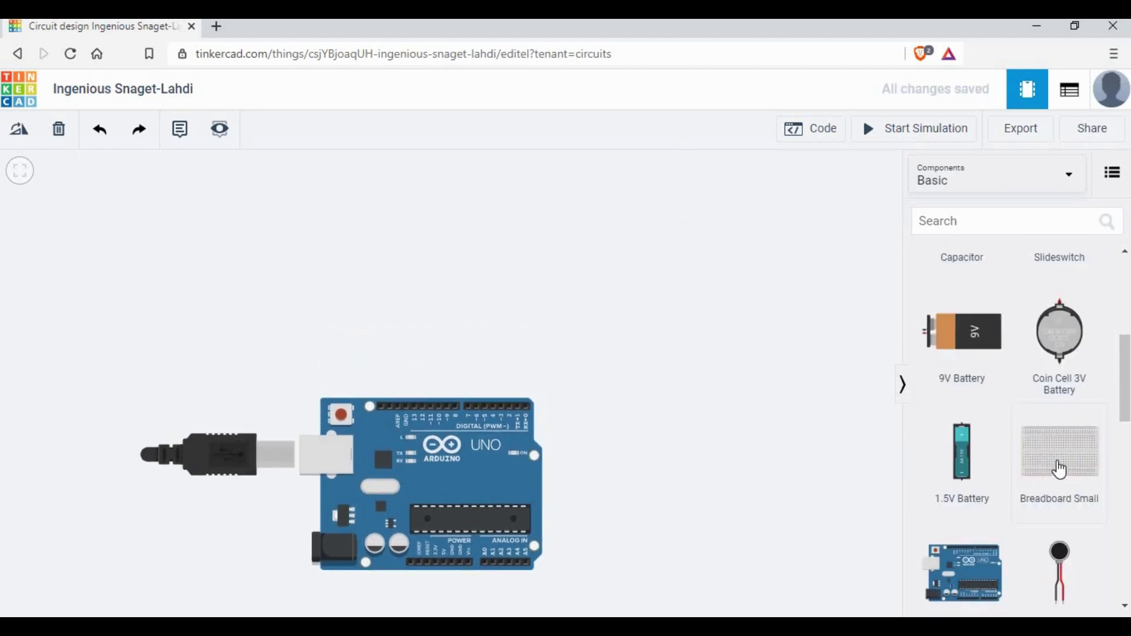
{"action": "left_click", "coordinate": [1059, 467]}
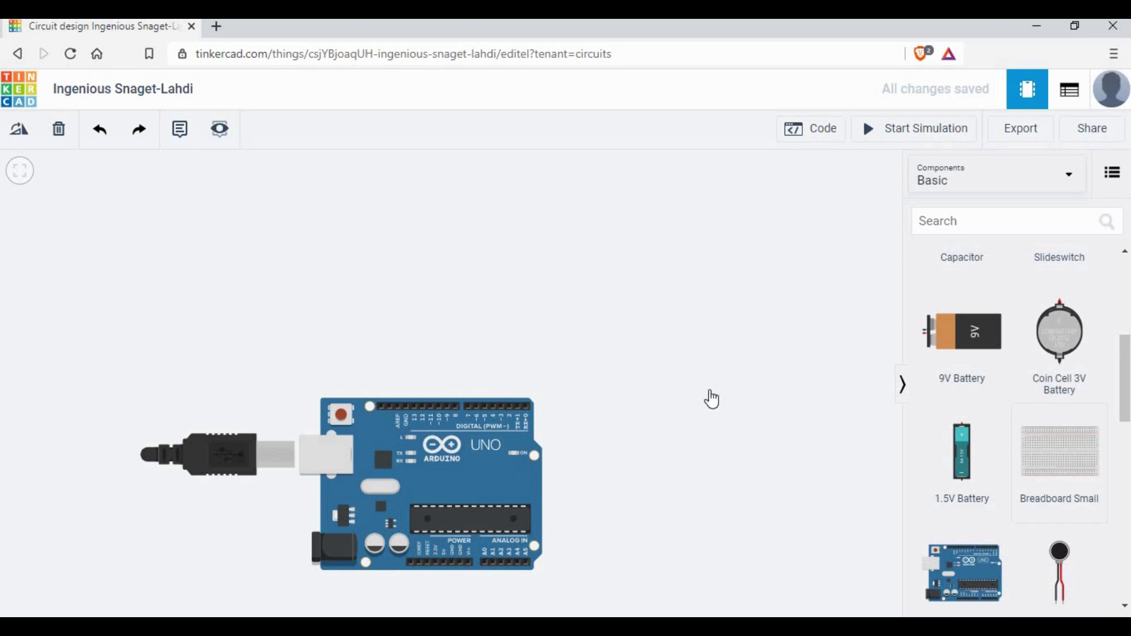
{"action": "left_click", "coordinate": [686, 348]}
{"action": "left_click_drag", "start_coordinate": [705, 332], "coordinate": [698, 296]}
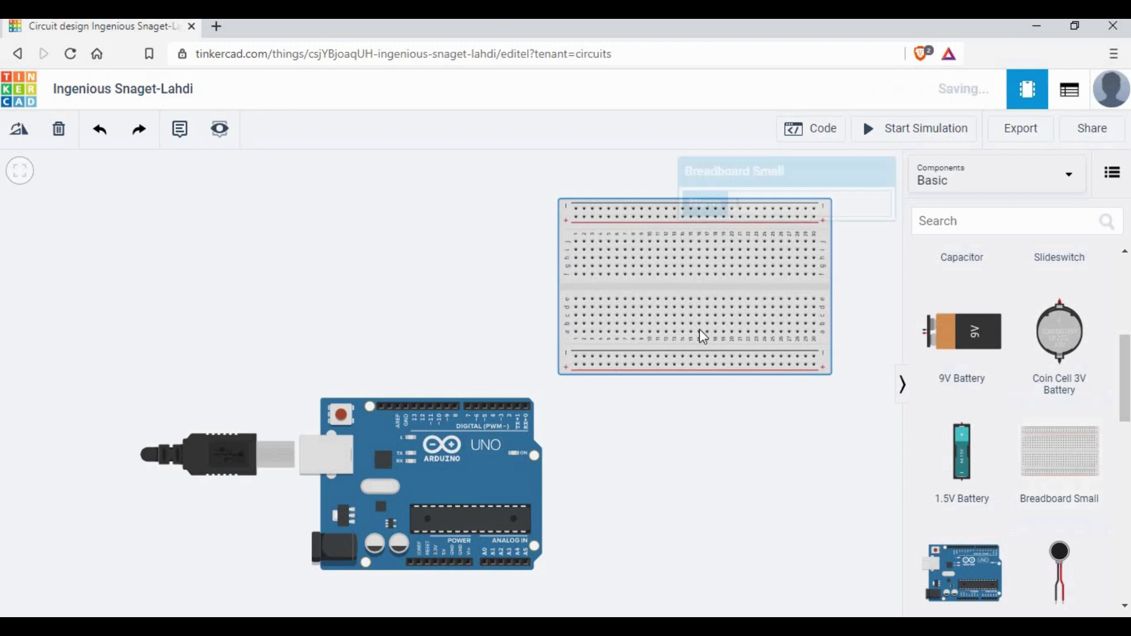
{"action": "left_click", "coordinate": [735, 430]}
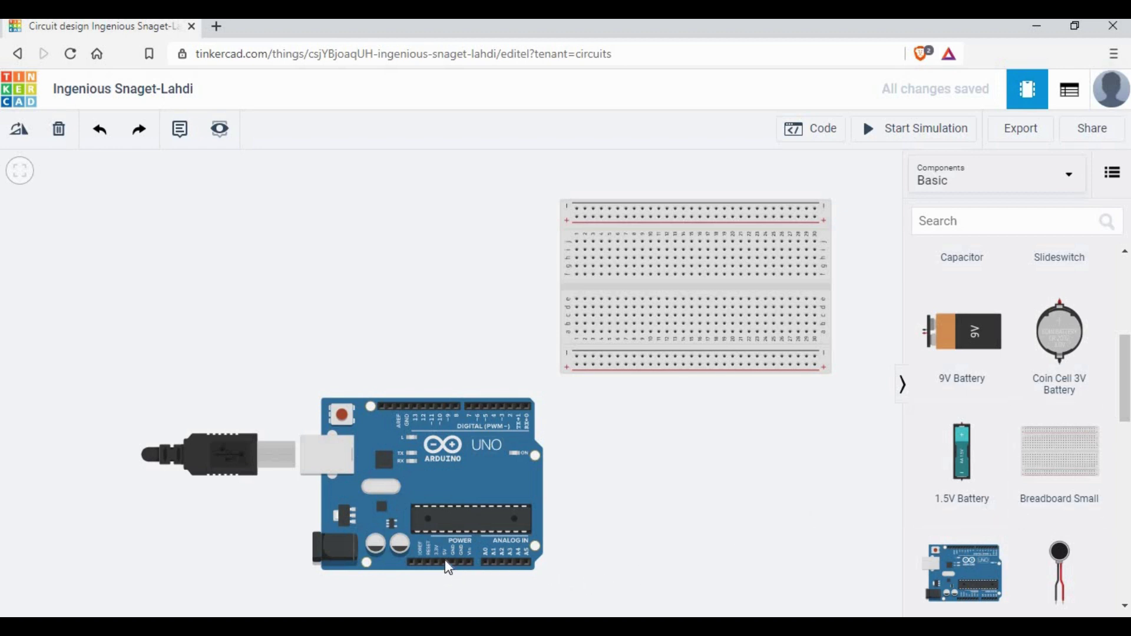
Step: Wire the Arduino's 5V pin around below the board to the breadboard's lower positive rail near column 28, and color the wire red
{"action": "left_click", "coordinate": [445, 579]}
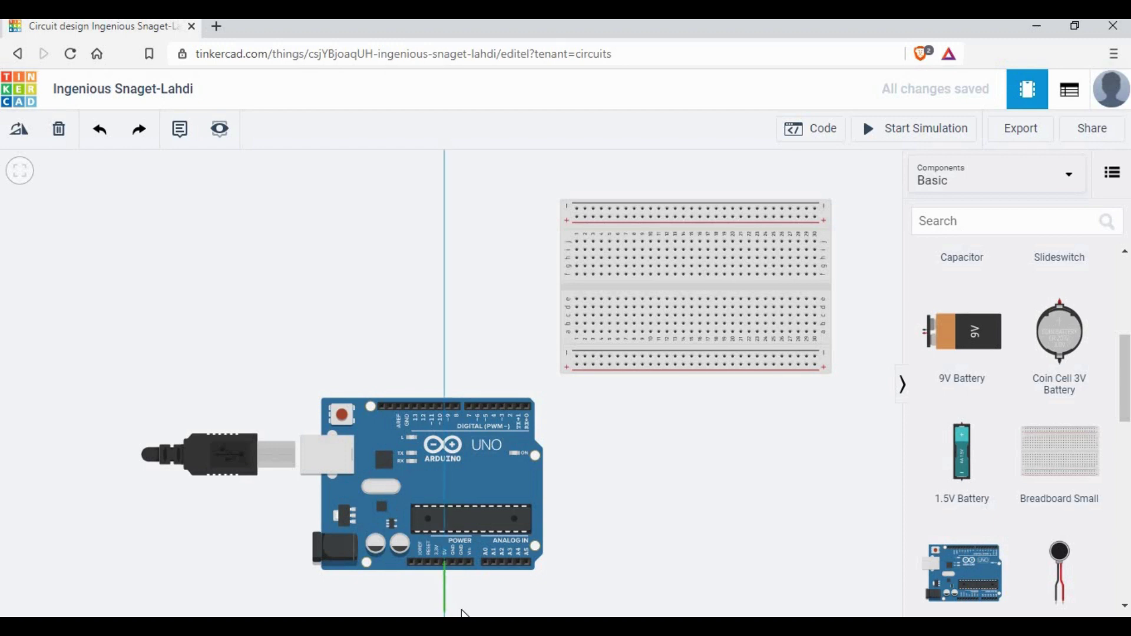
{"action": "left_click", "coordinate": [464, 611]}
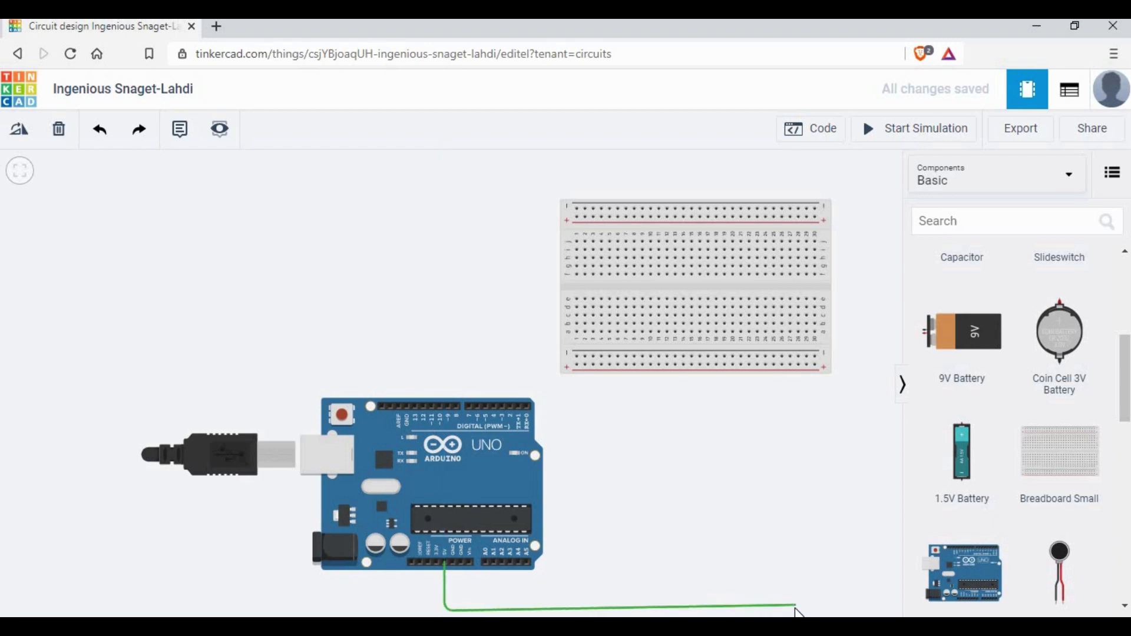
{"action": "left_click", "coordinate": [796, 610]}
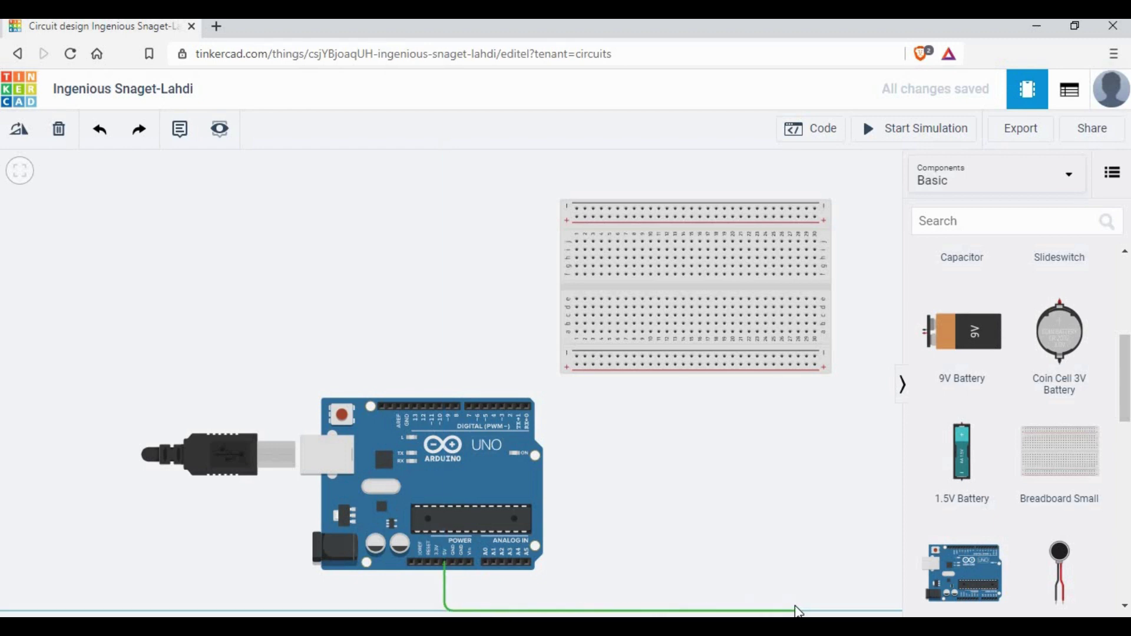
{"action": "left_click", "coordinate": [798, 372]}
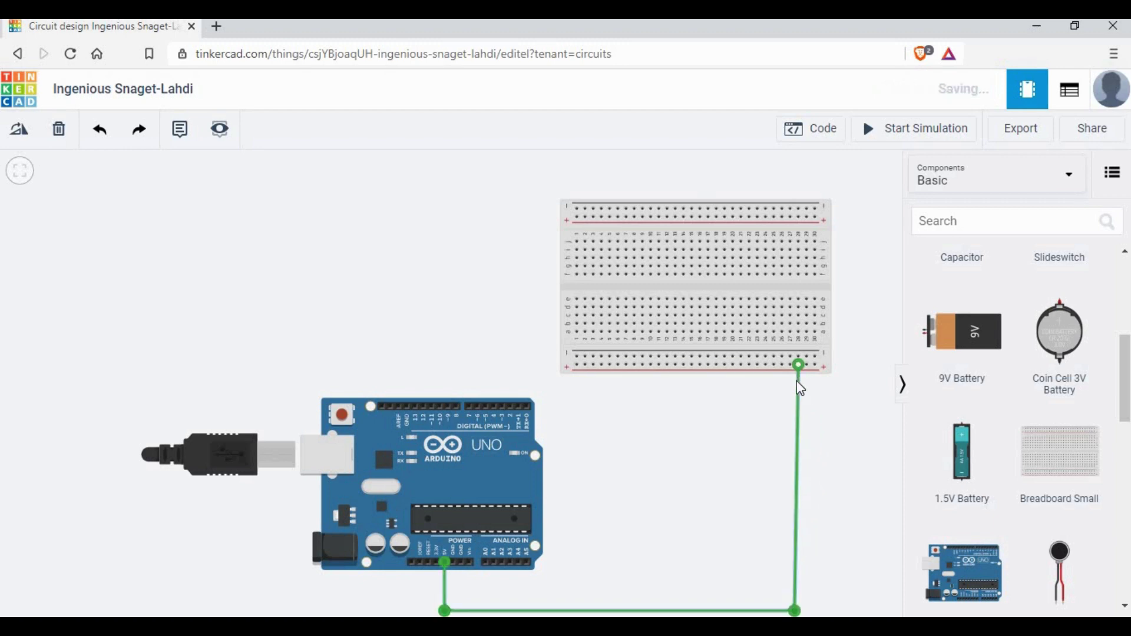
{"action": "left_click", "coordinate": [808, 205]}
{"action": "left_click", "coordinate": [801, 237]}
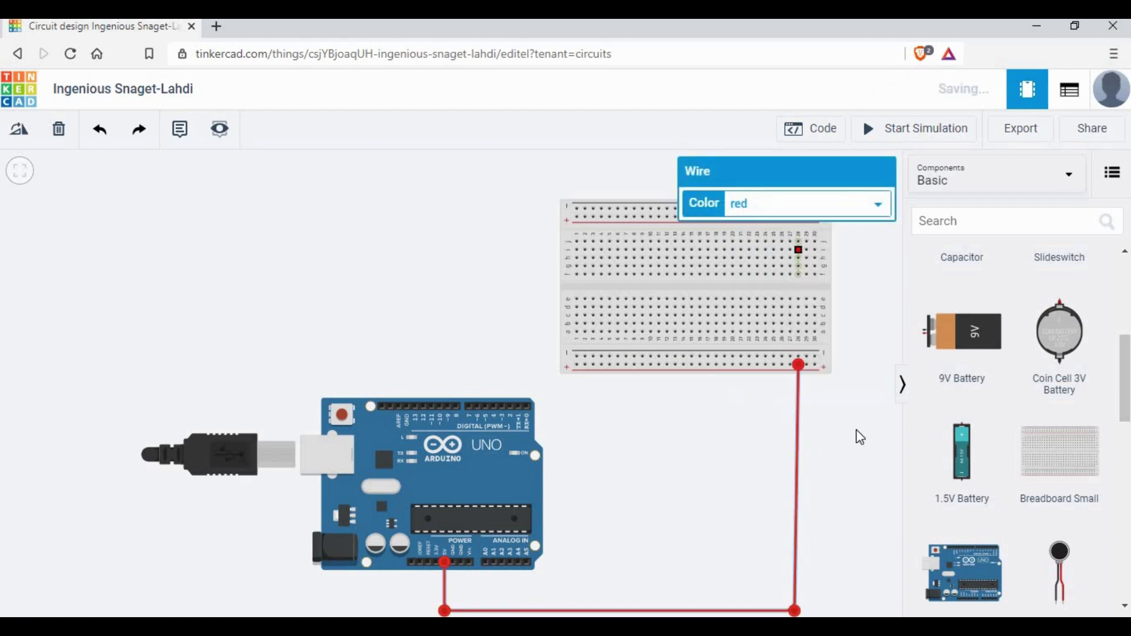
{"action": "left_click", "coordinate": [857, 430]}
Step: Wire the Arduino's GND pin next to 5V to the breadboard's lower negative rail near column 26, and color the wire black
{"action": "scroll", "coordinate": [855, 430], "scroll_direction": "down", "scroll_amount": 1}
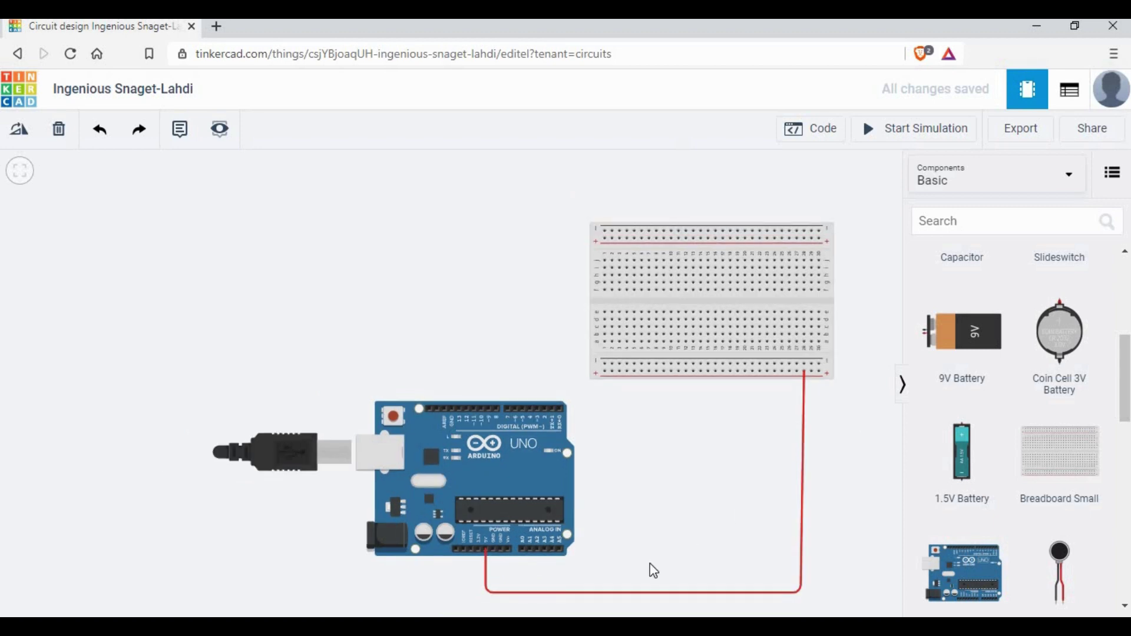
{"action": "scroll", "coordinate": [643, 560], "scroll_direction": "up", "scroll_amount": 2}
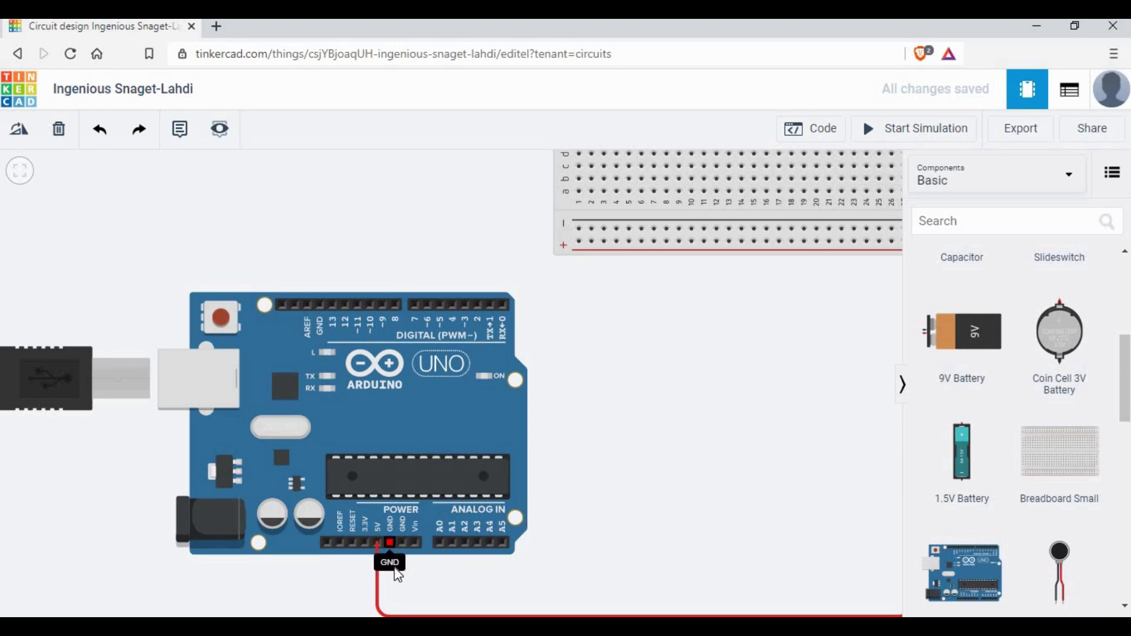
{"action": "left_click", "coordinate": [389, 543]}
{"action": "left_click", "coordinate": [389, 592]}
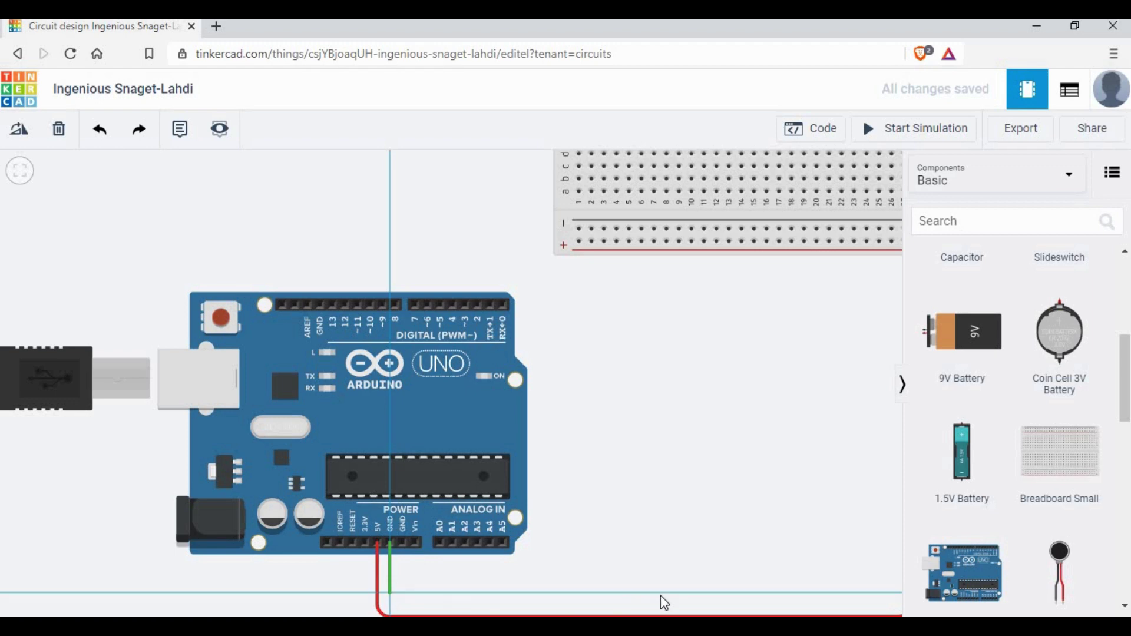
{"action": "scroll", "coordinate": [825, 592], "scroll_direction": "down", "scroll_amount": 3}
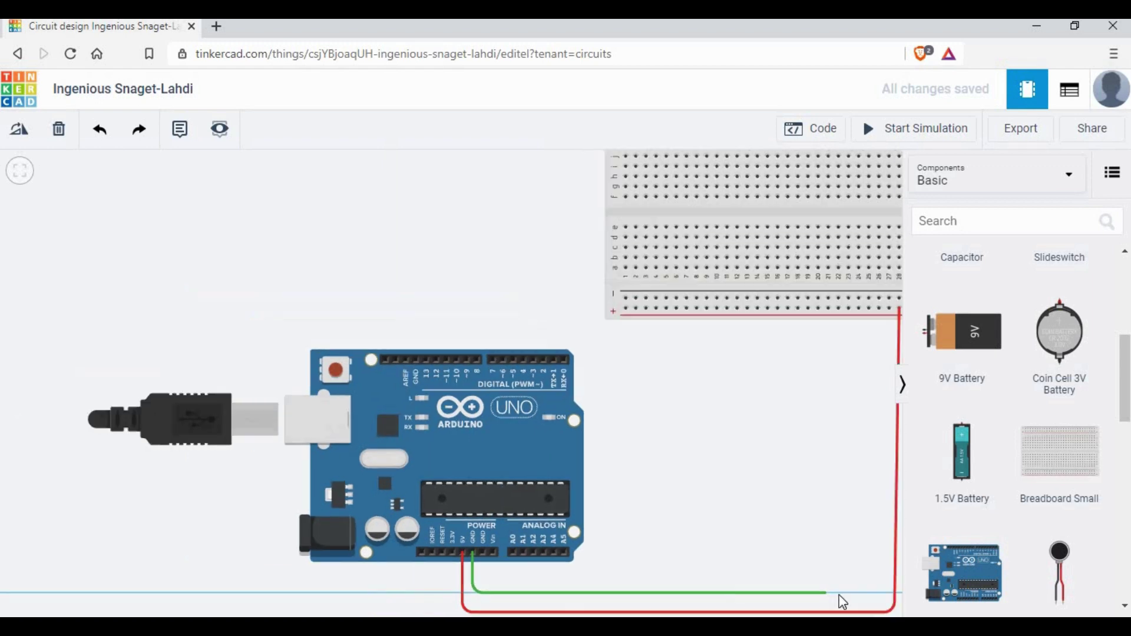
{"action": "left_click", "coordinate": [874, 327]}
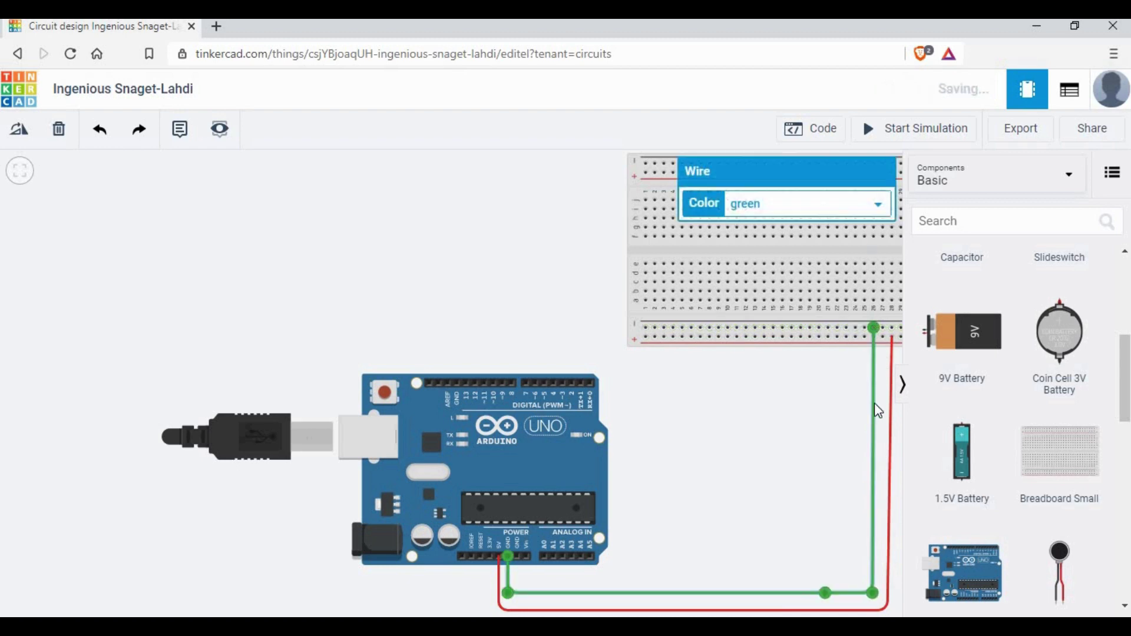
{"action": "left_click", "coordinate": [816, 211]}
{"action": "left_click", "coordinate": [807, 224]}
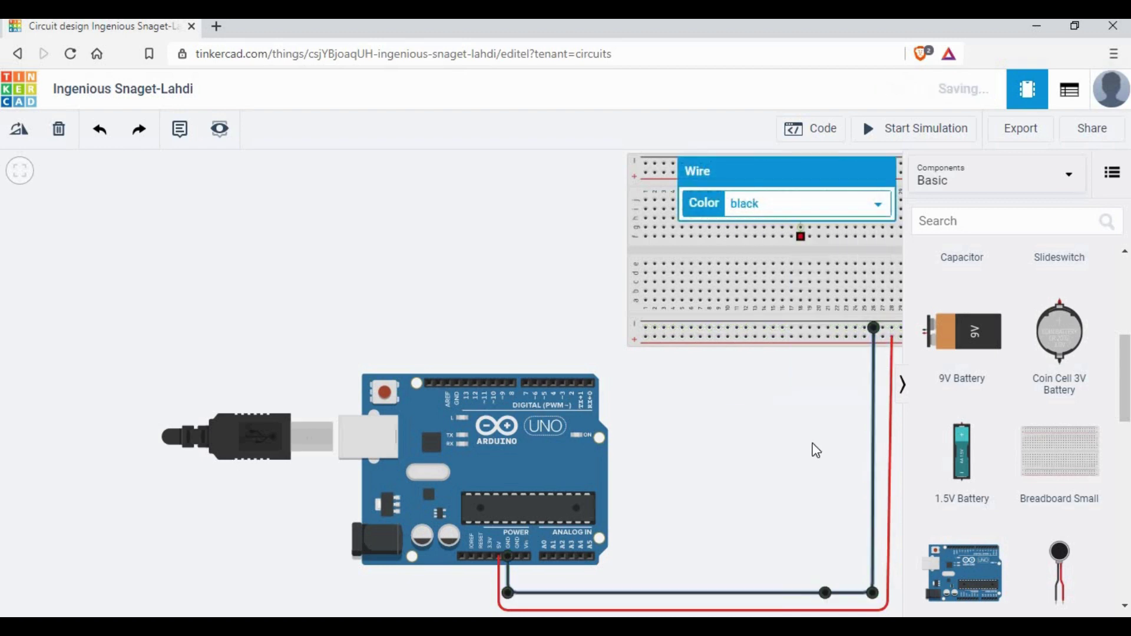
{"action": "left_click", "coordinate": [813, 449]}
{"action": "scroll", "coordinate": [813, 449], "scroll_direction": "down", "scroll_amount": 2}
{"action": "key", "text": "f"}
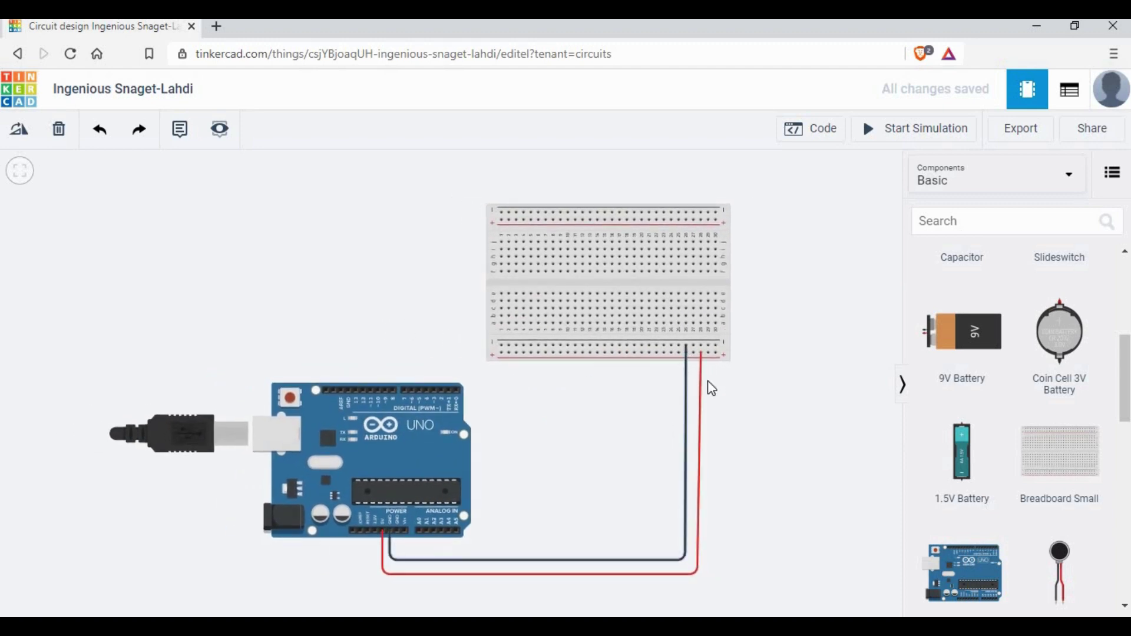
{"action": "left_click", "coordinate": [388, 575]}
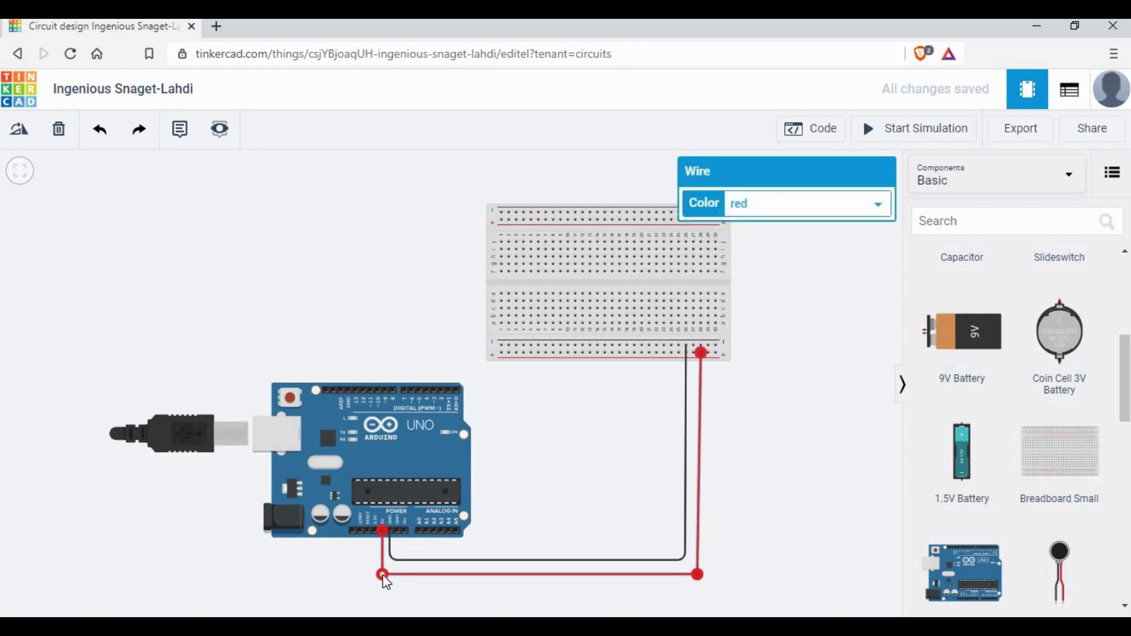
{"action": "left_click_drag", "start_coordinate": [383, 574], "coordinate": [383, 574]}
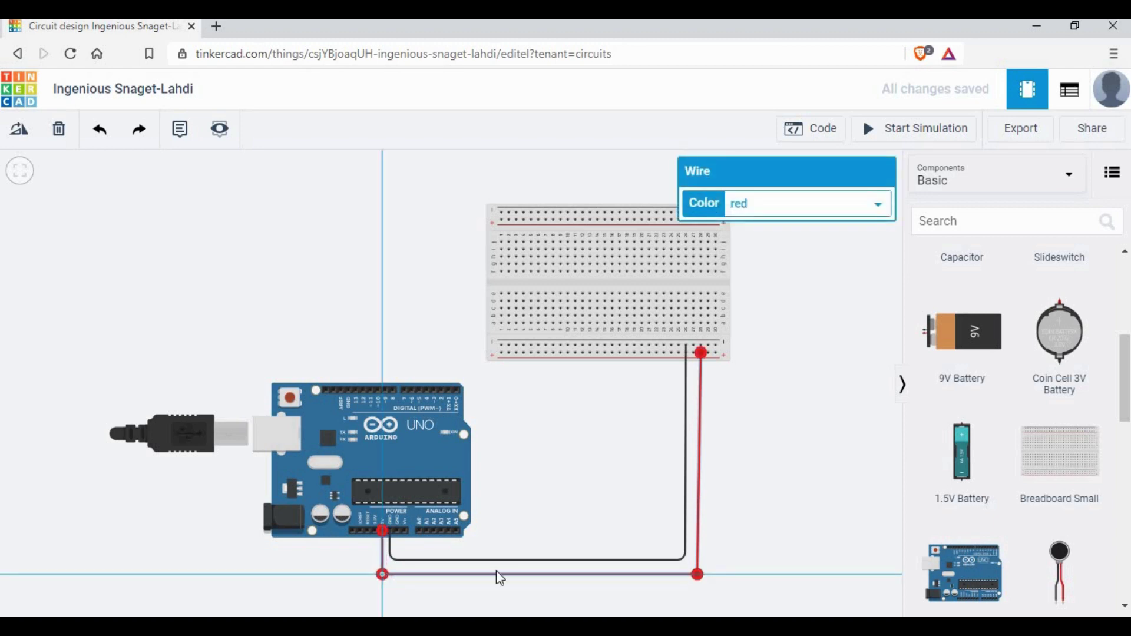
{"action": "left_click", "coordinate": [769, 522]}
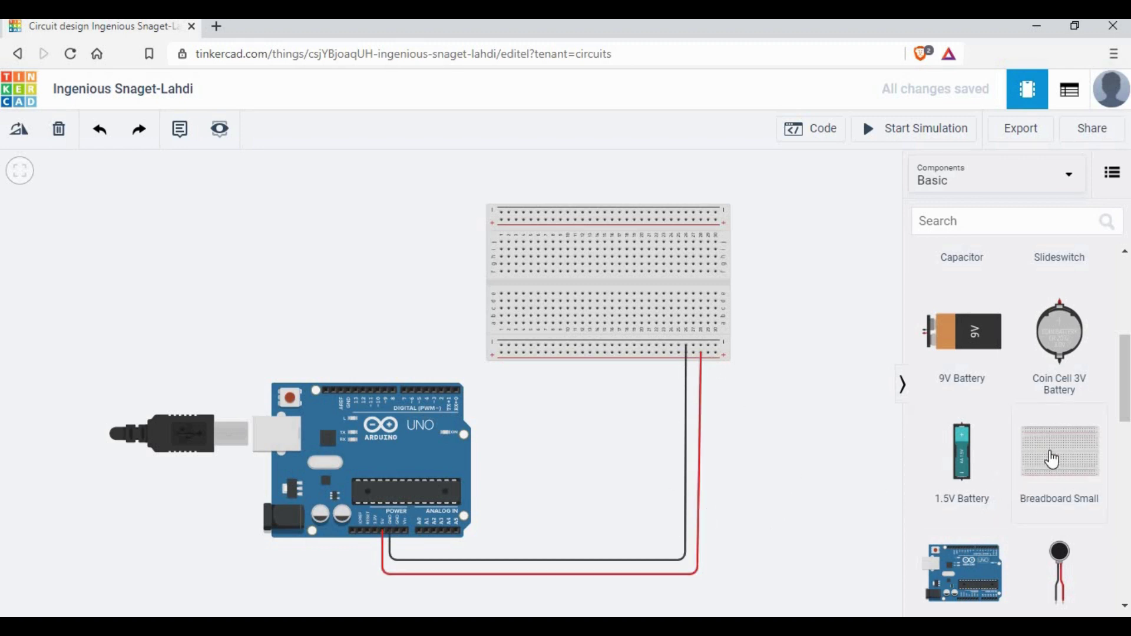
Step: Search the components for "pir" and place a PIR Sensor above the Arduino, to the left of the breadboard
{"action": "scroll", "coordinate": [1051, 460], "scroll_direction": "up", "scroll_amount": 5}
{"action": "left_click", "coordinate": [970, 223]}
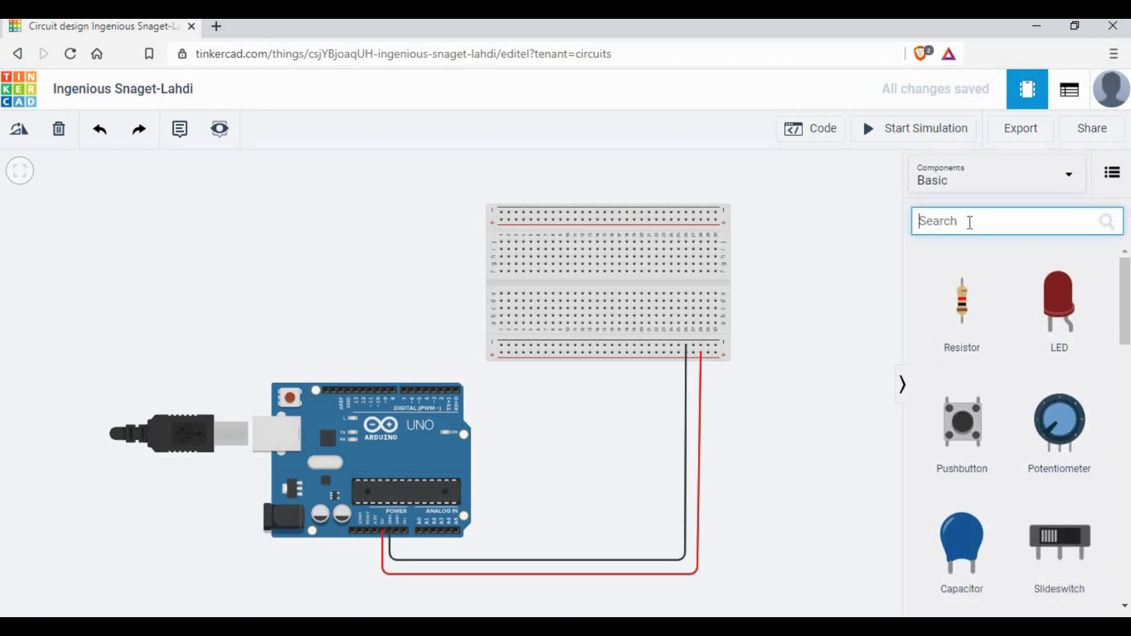
{"action": "type", "text": "pir"}
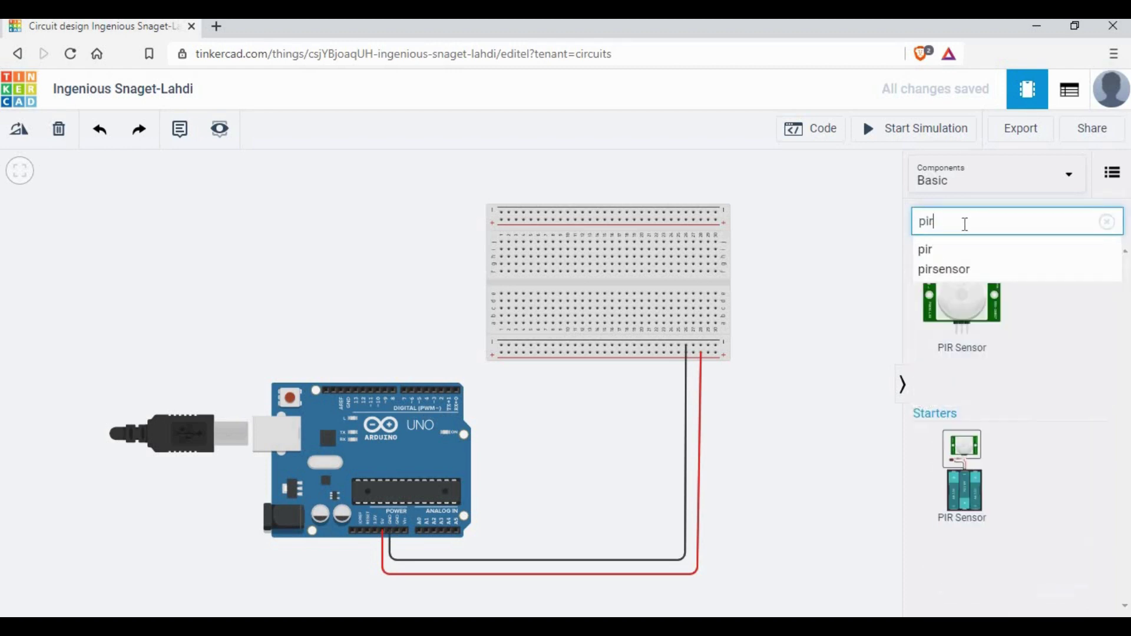
{"action": "left_click_drag", "start_coordinate": [979, 322], "coordinate": [177, 230]}
{"action": "left_click", "coordinate": [368, 331]}
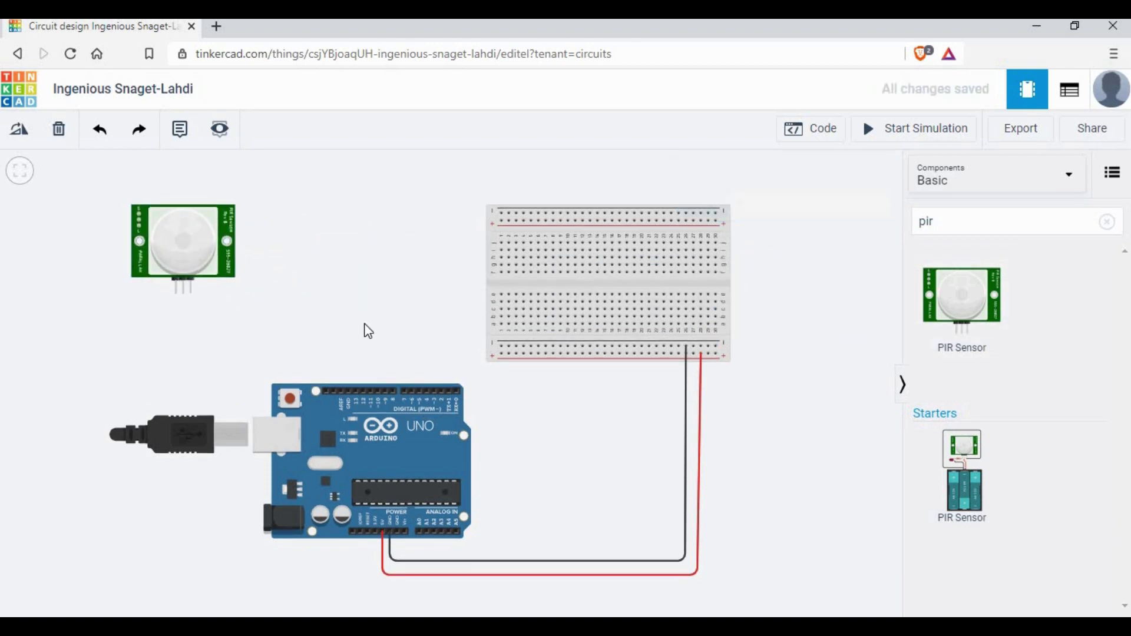
Step: Wire the PIR sensor's Ground pin to column 1 of the breadboard's lower negative rail, and color the wire black
{"action": "scroll", "coordinate": [260, 298], "scroll_direction": "up", "scroll_amount": 5}
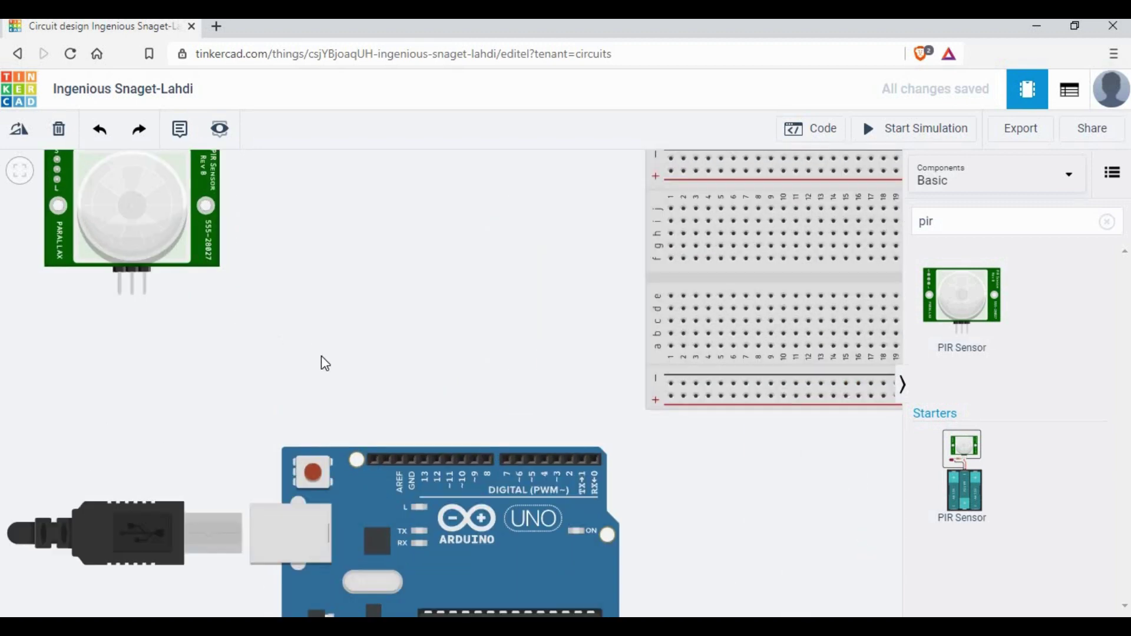
{"action": "scroll", "coordinate": [294, 365], "scroll_direction": "up", "scroll_amount": 2}
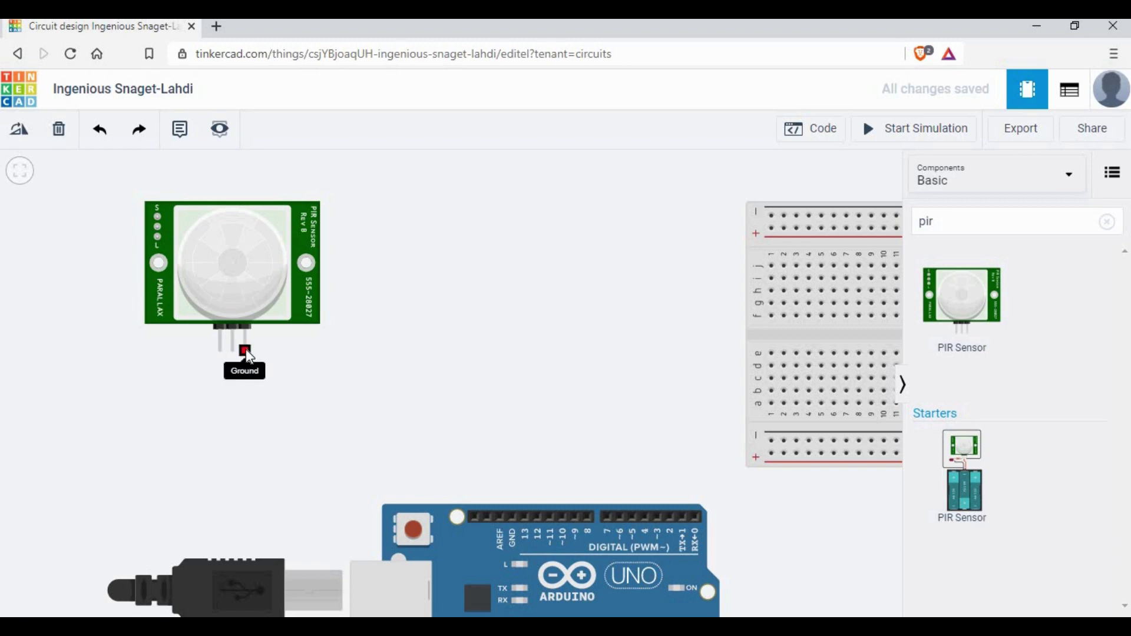
{"action": "left_click", "coordinate": [245, 350]}
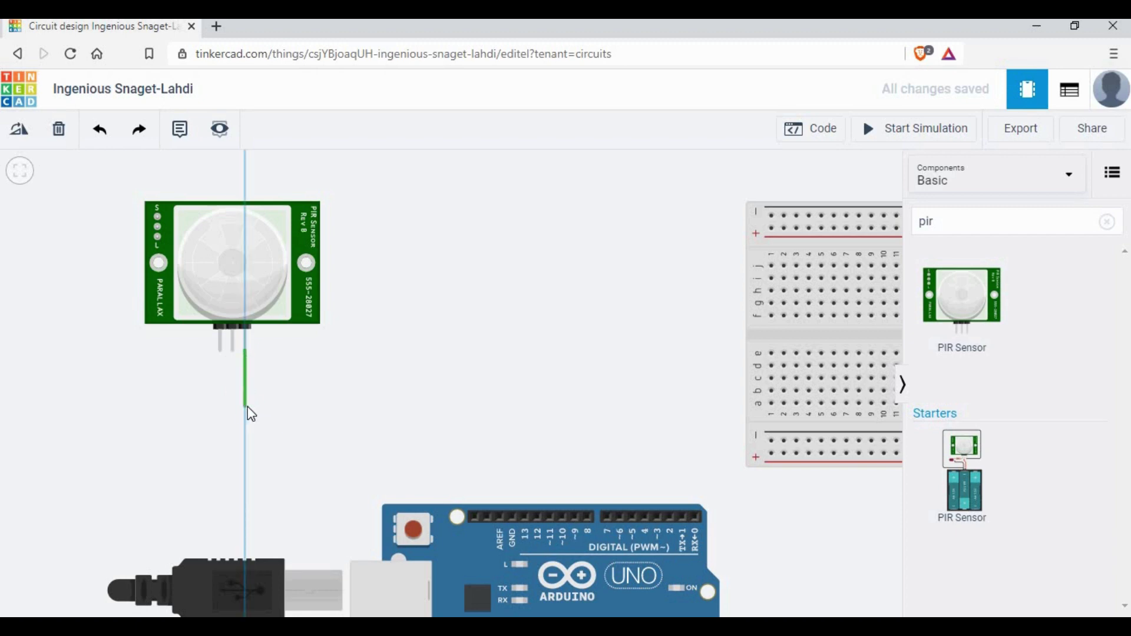
{"action": "left_click", "coordinate": [248, 406]}
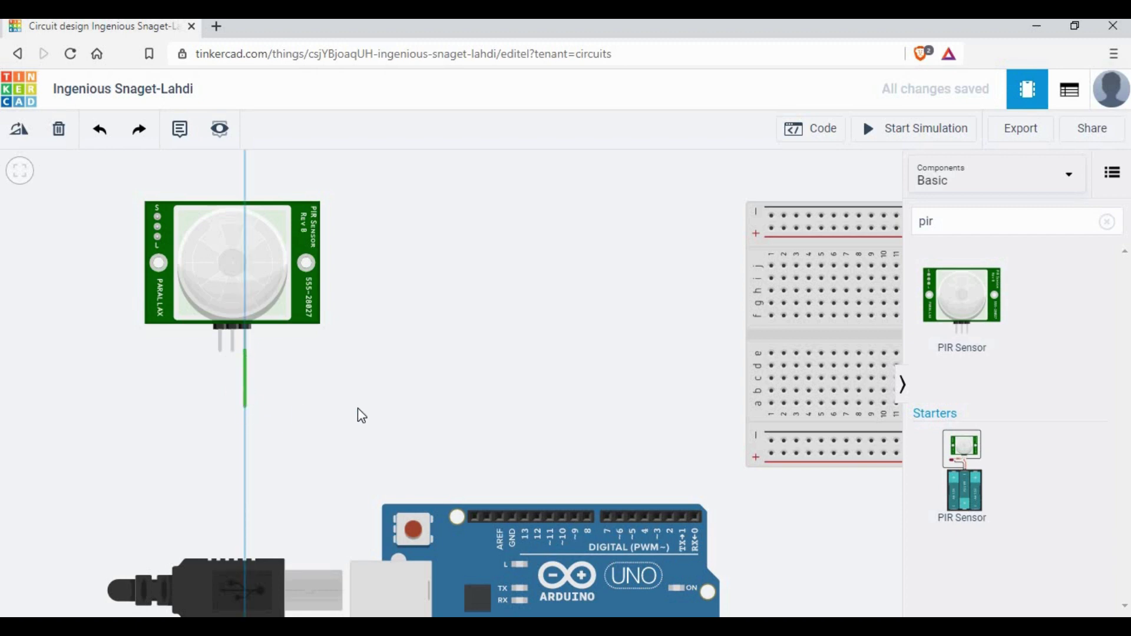
{"action": "left_click", "coordinate": [719, 405]}
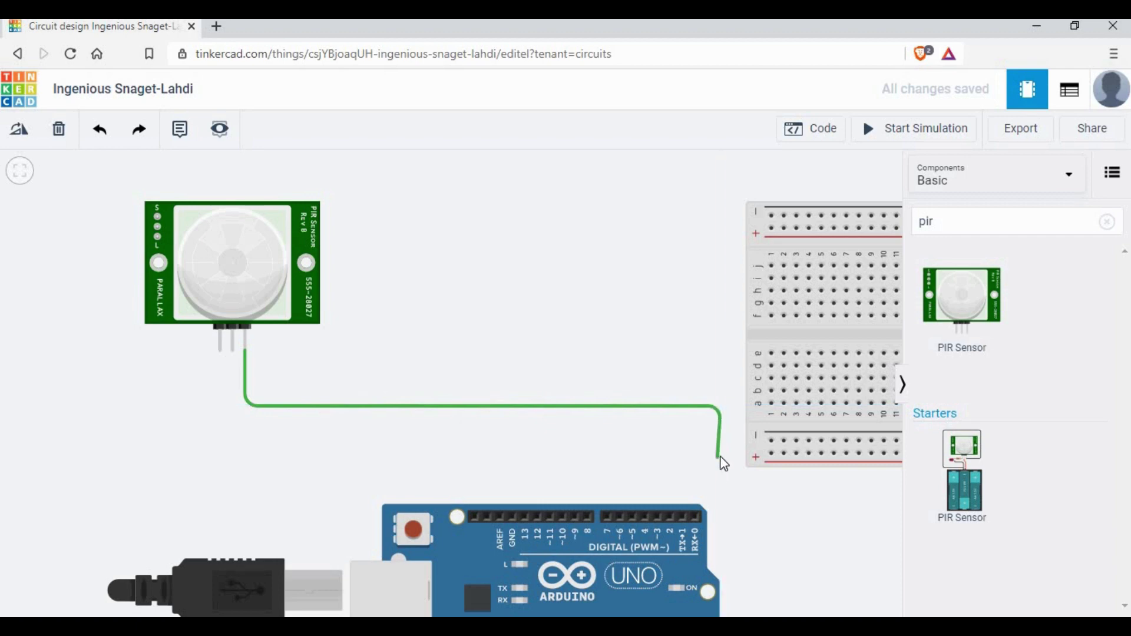
{"action": "left_click", "coordinate": [740, 441]}
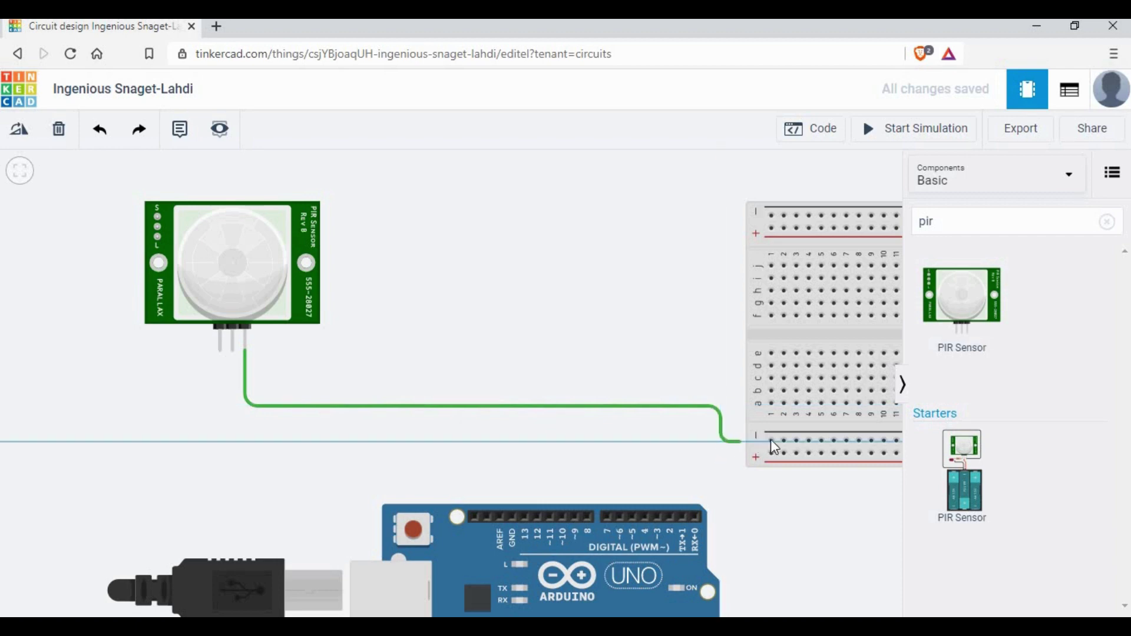
{"action": "left_click", "coordinate": [771, 440]}
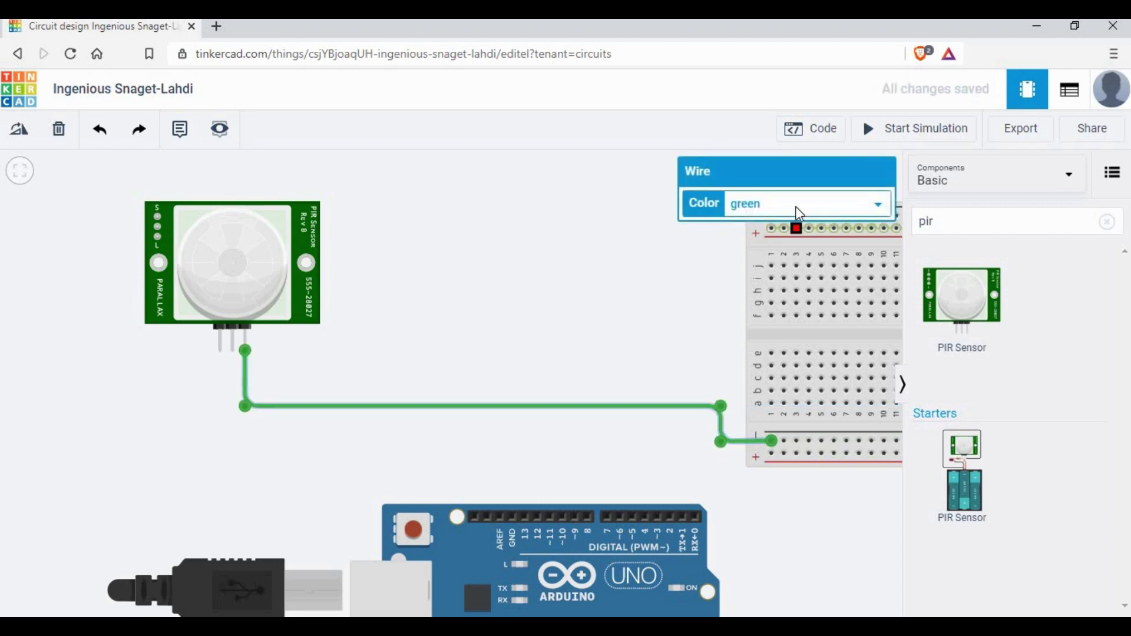
{"action": "left_click", "coordinate": [796, 207]}
{"action": "left_click", "coordinate": [245, 344]}
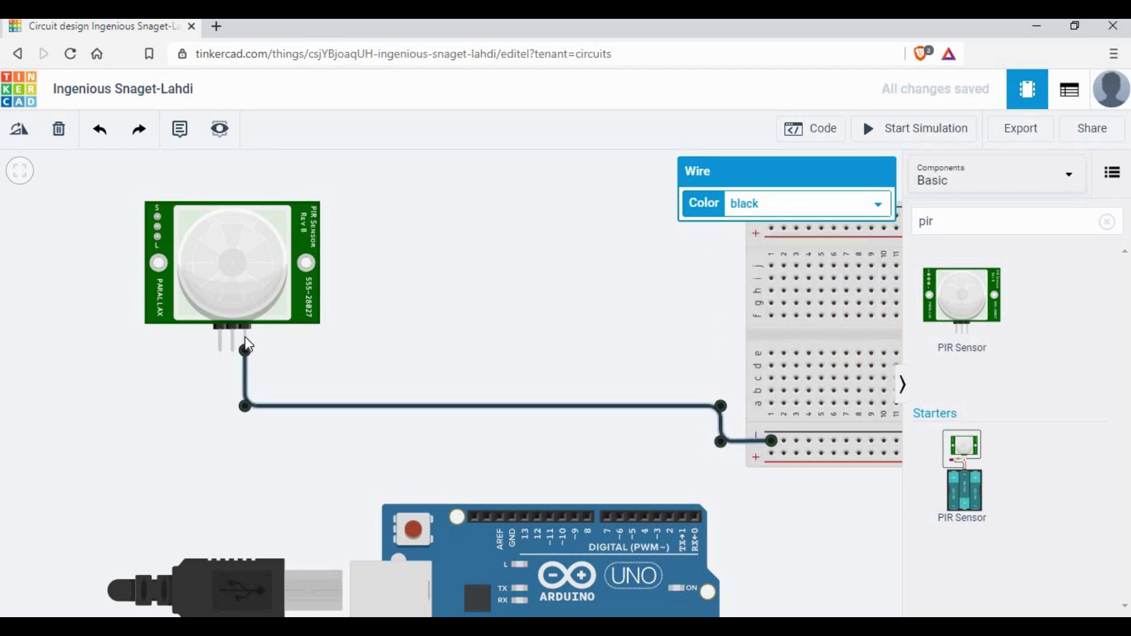
{"action": "left_click", "coordinate": [256, 303]}
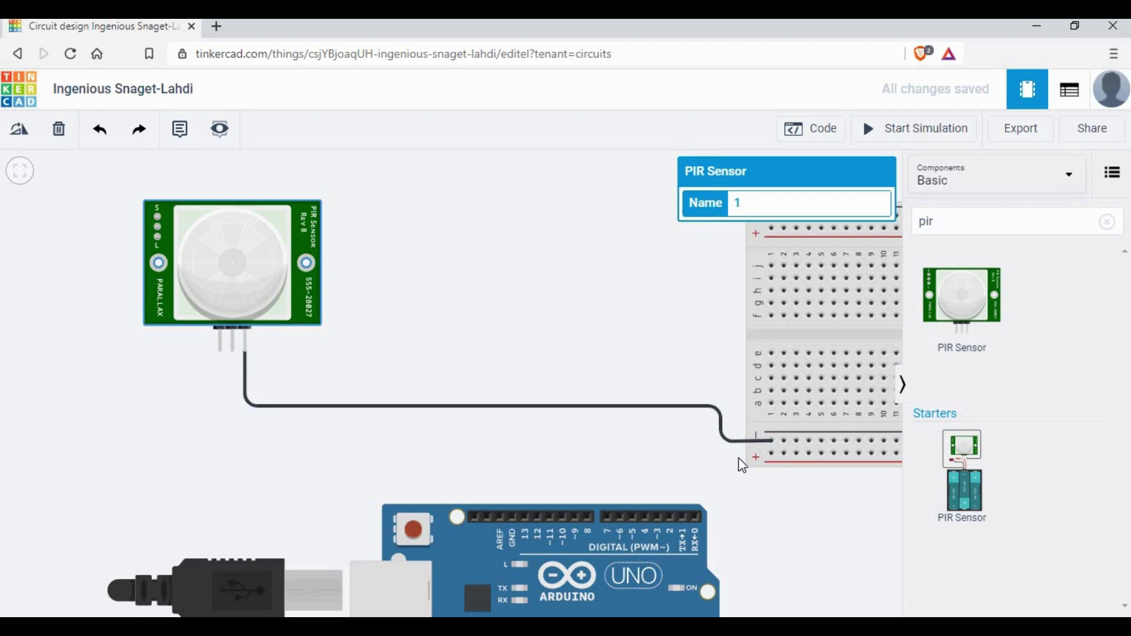
Step: Wire the PIR sensor's Power pin below the black wire to column 1 of the breadboard's lower positive rail, and color it red
{"action": "scroll", "coordinate": [736, 460], "scroll_direction": "down", "scroll_amount": 3}
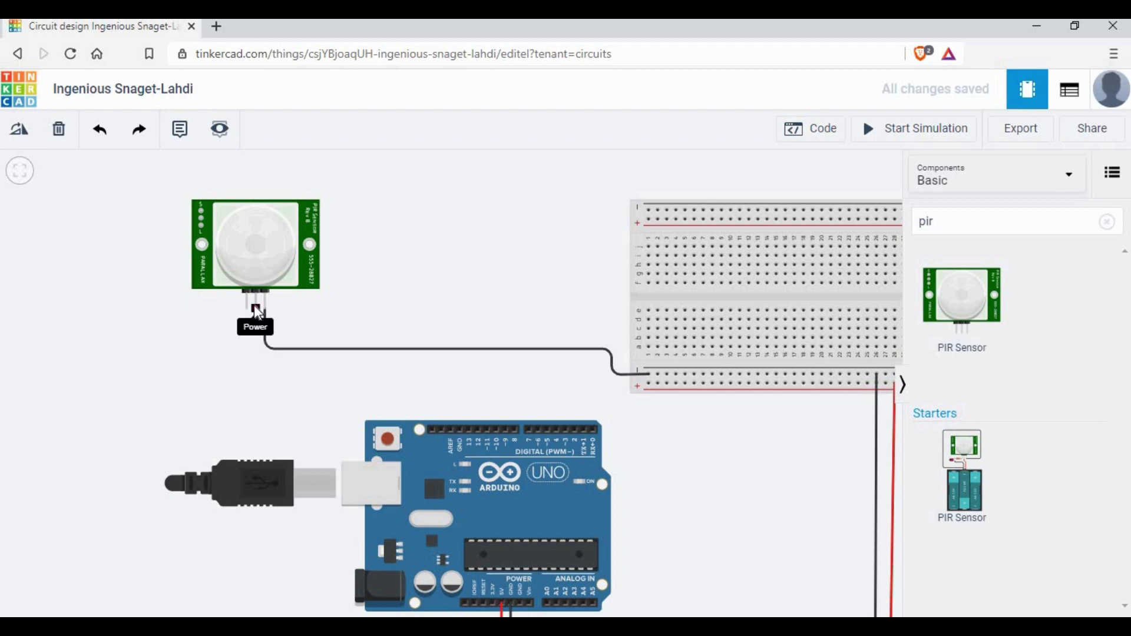
{"action": "left_click", "coordinate": [255, 312]}
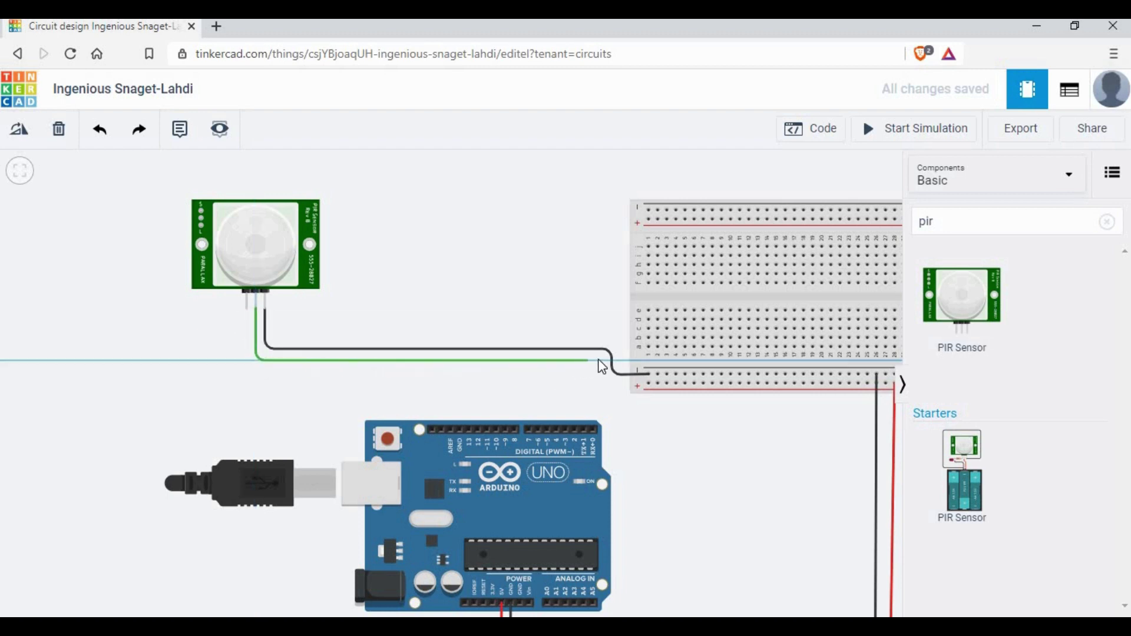
{"action": "left_click", "coordinate": [599, 359]}
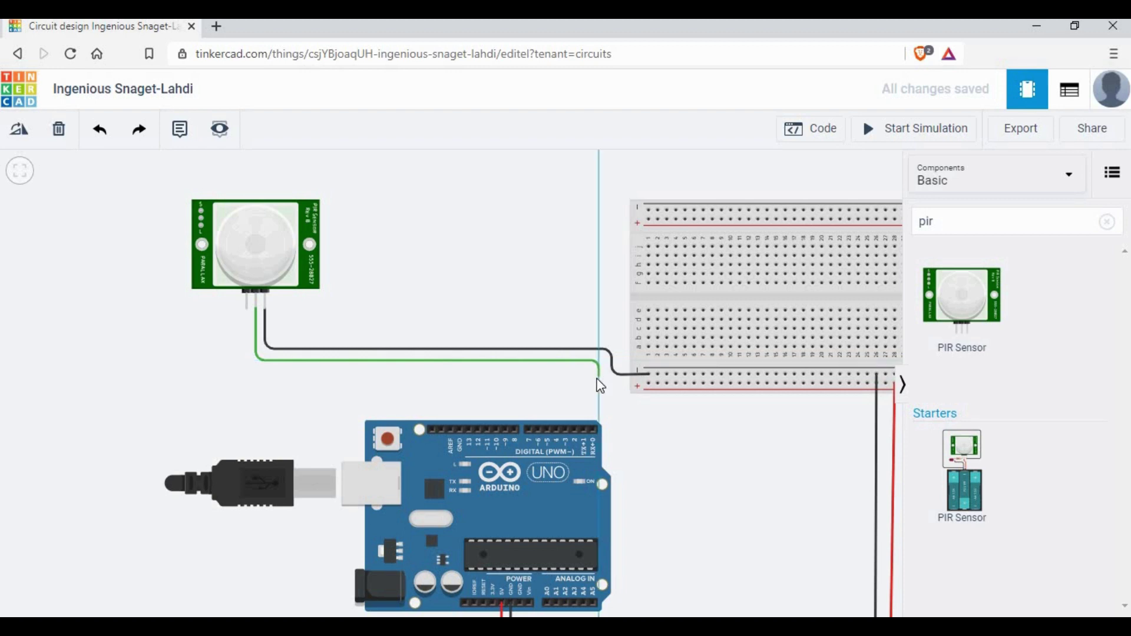
{"action": "left_click", "coordinate": [646, 384]}
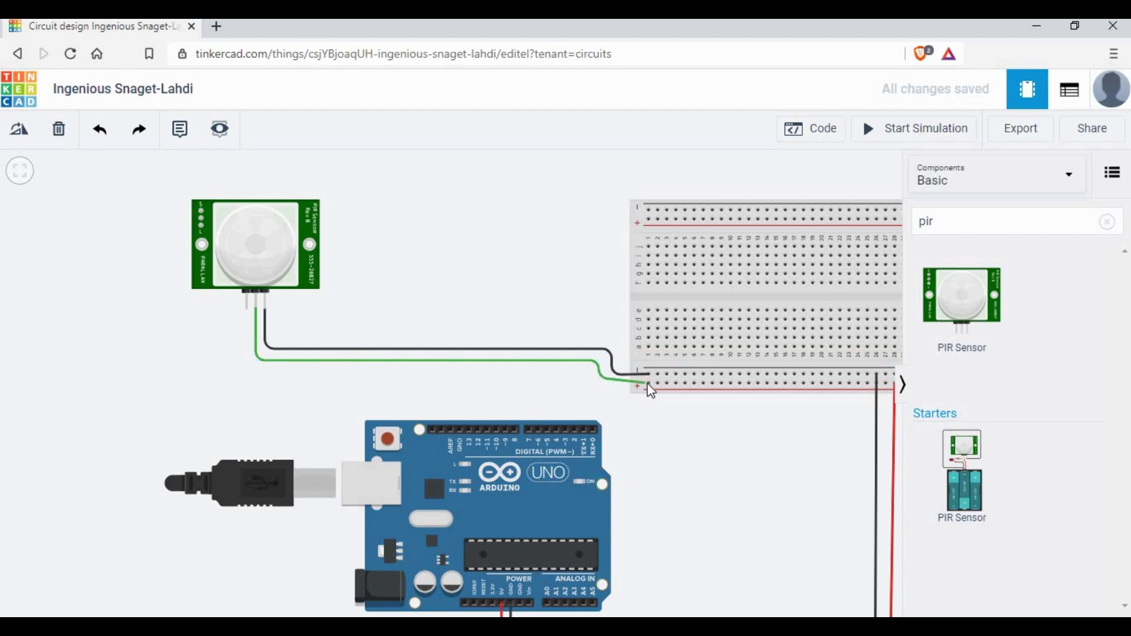
{"action": "left_click", "coordinate": [808, 200]}
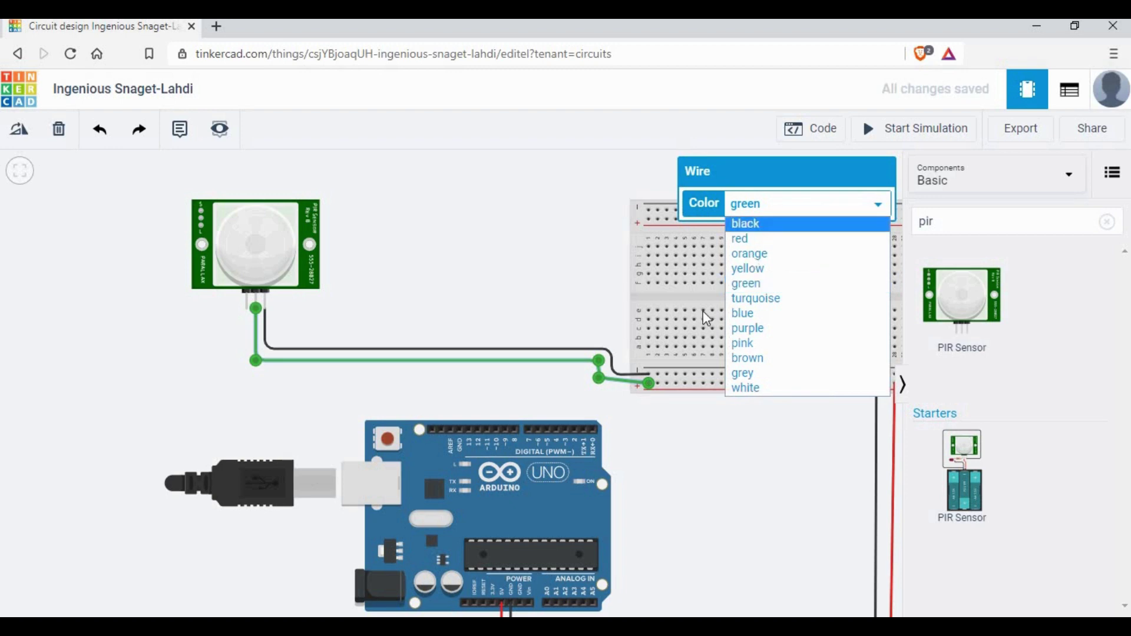
{"action": "left_click", "coordinate": [766, 237]}
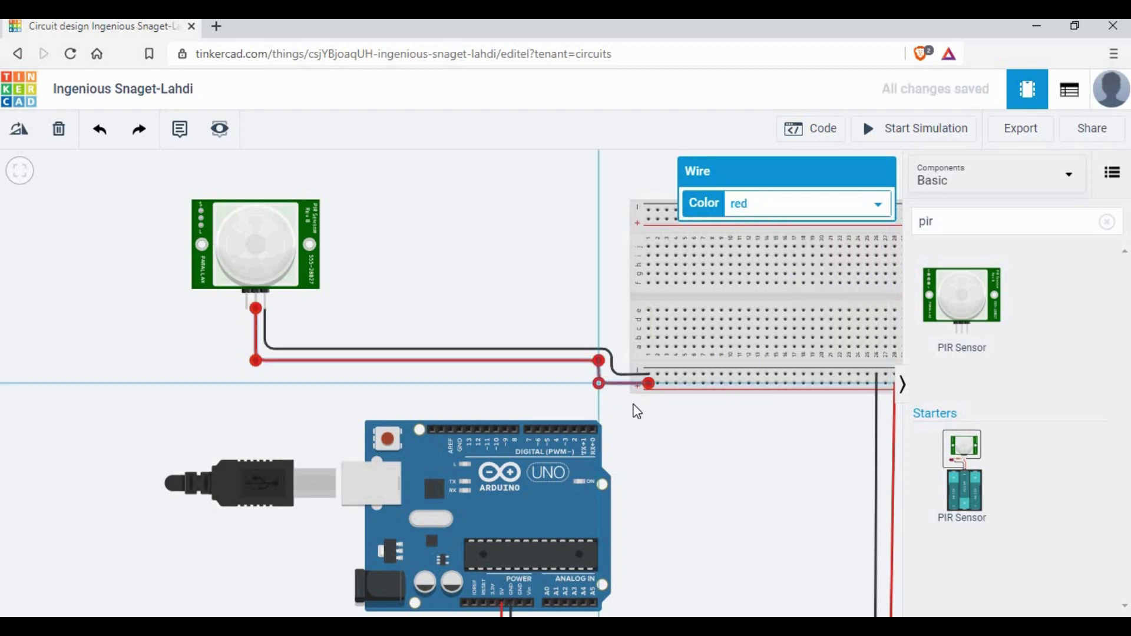
{"action": "left_click", "coordinate": [713, 404]}
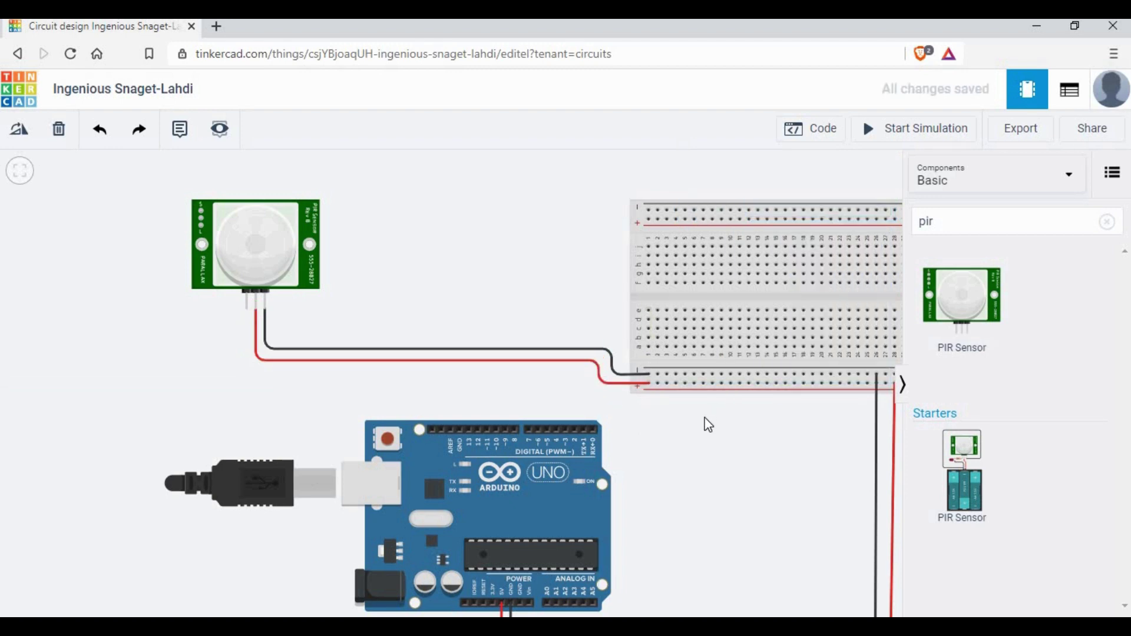
Step: Wire the PIR sensor's Signal pin to the Arduino's digital pin 9, running the green wire below the red one
{"action": "scroll", "coordinate": [708, 424], "scroll_direction": "up", "scroll_amount": 1}
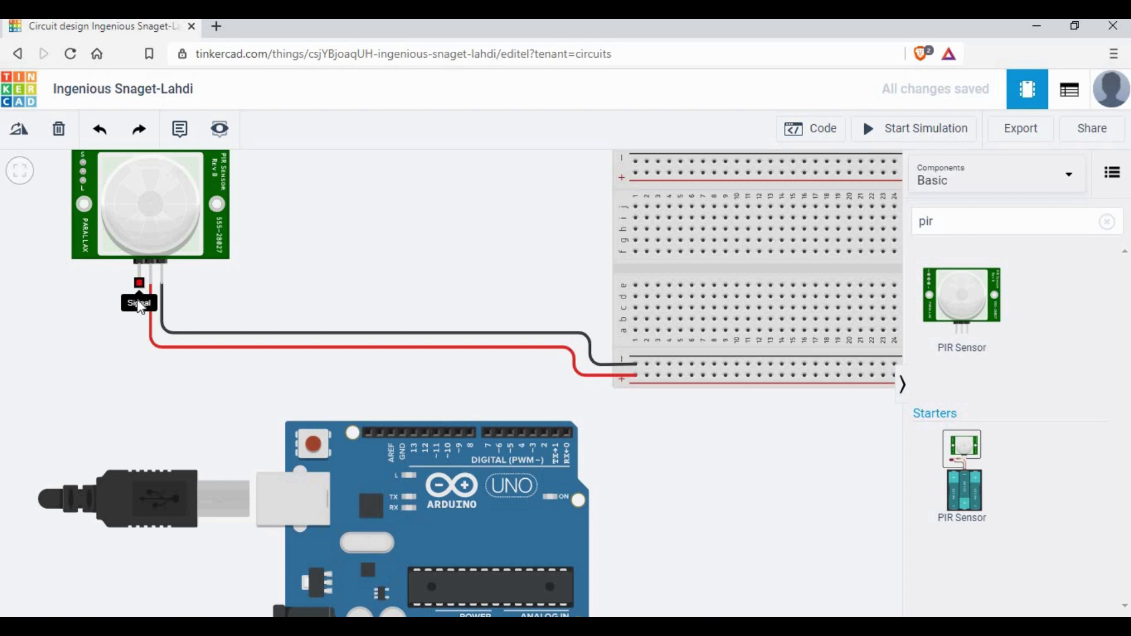
{"action": "left_click", "coordinate": [140, 305]}
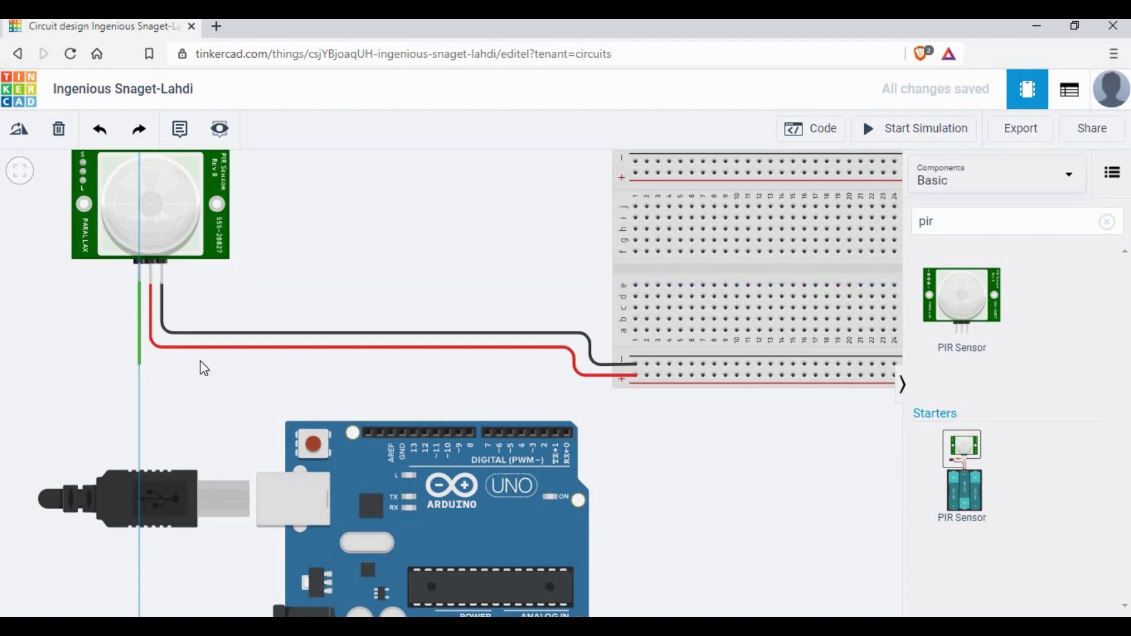
{"action": "left_click", "coordinate": [461, 365]}
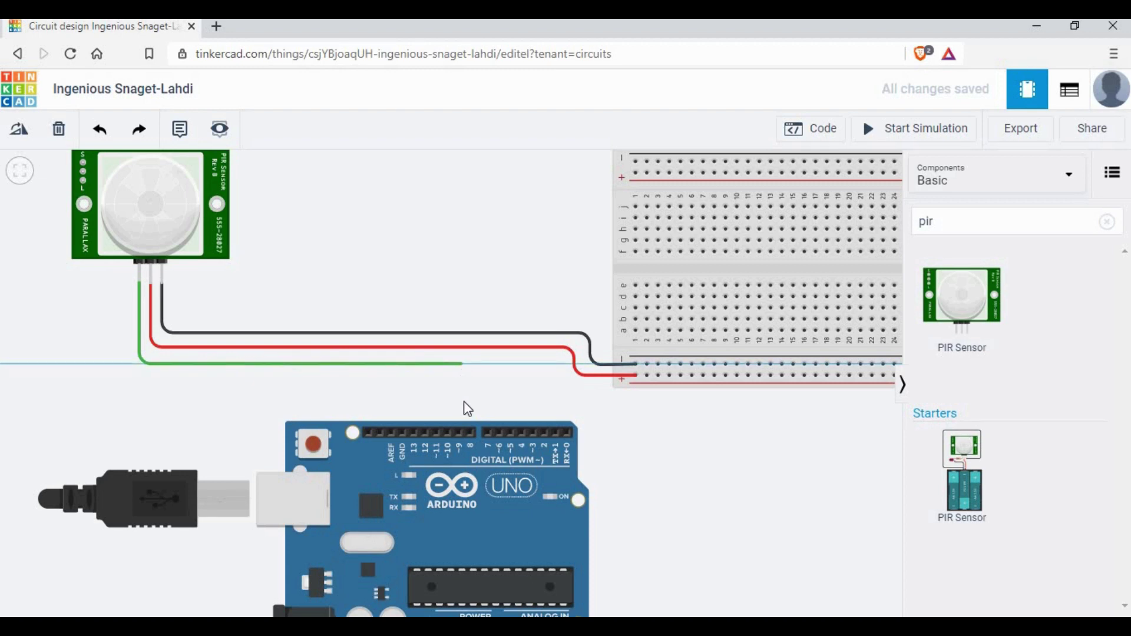
{"action": "left_click", "coordinate": [458, 432]}
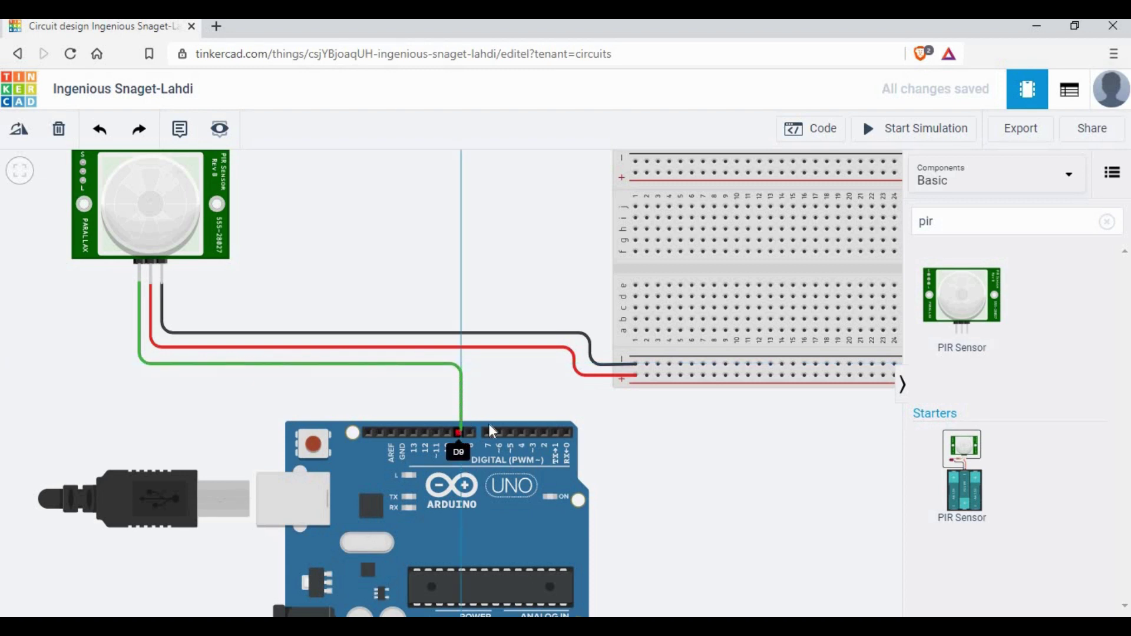
{"action": "left_click", "coordinate": [740, 459]}
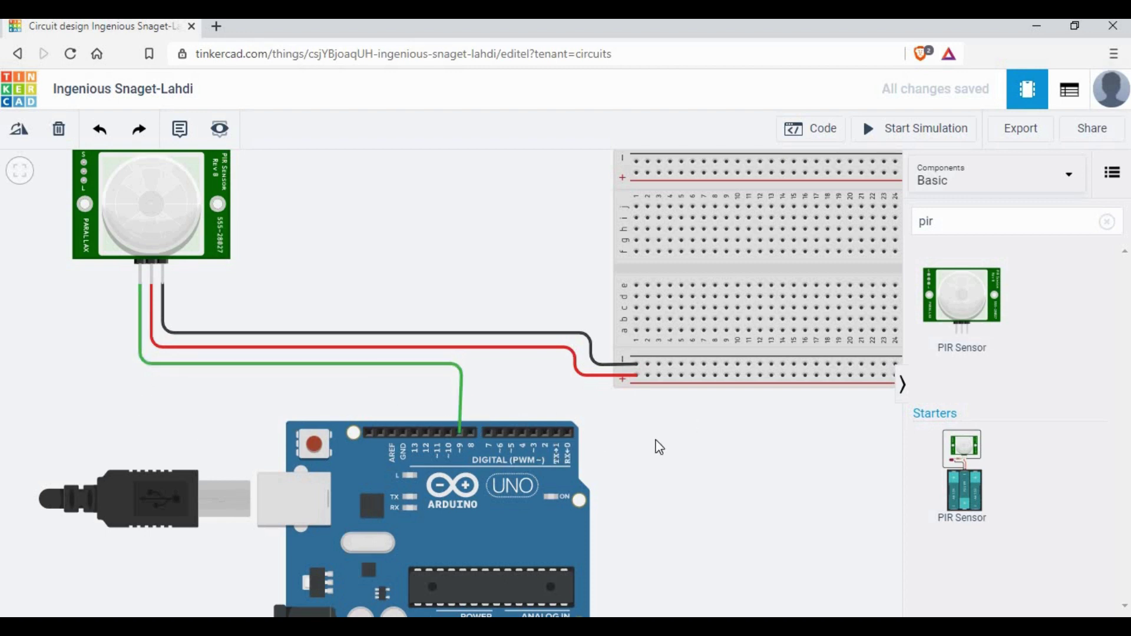
Step: Clear the component search and place a DC Motor above the Arduino, between the PIR sensor and the breadboard
{"action": "scroll", "coordinate": [658, 447], "scroll_direction": "down", "scroll_amount": 2}
{"action": "scroll", "coordinate": [643, 424], "scroll_direction": "down", "scroll_amount": 4}
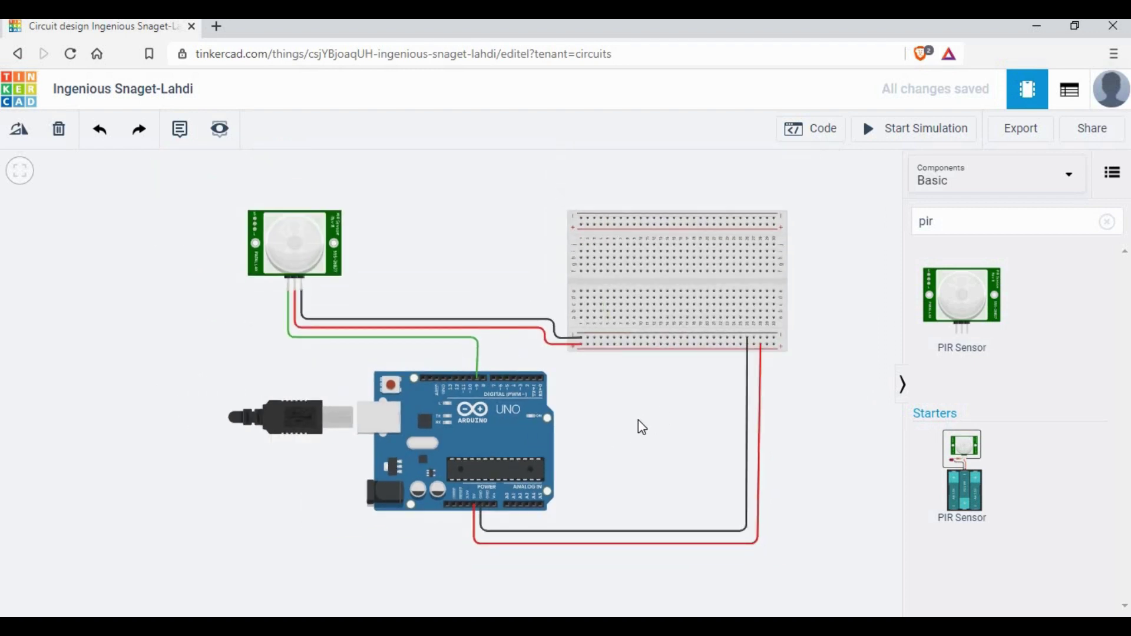
{"action": "left_click", "coordinate": [1106, 222]}
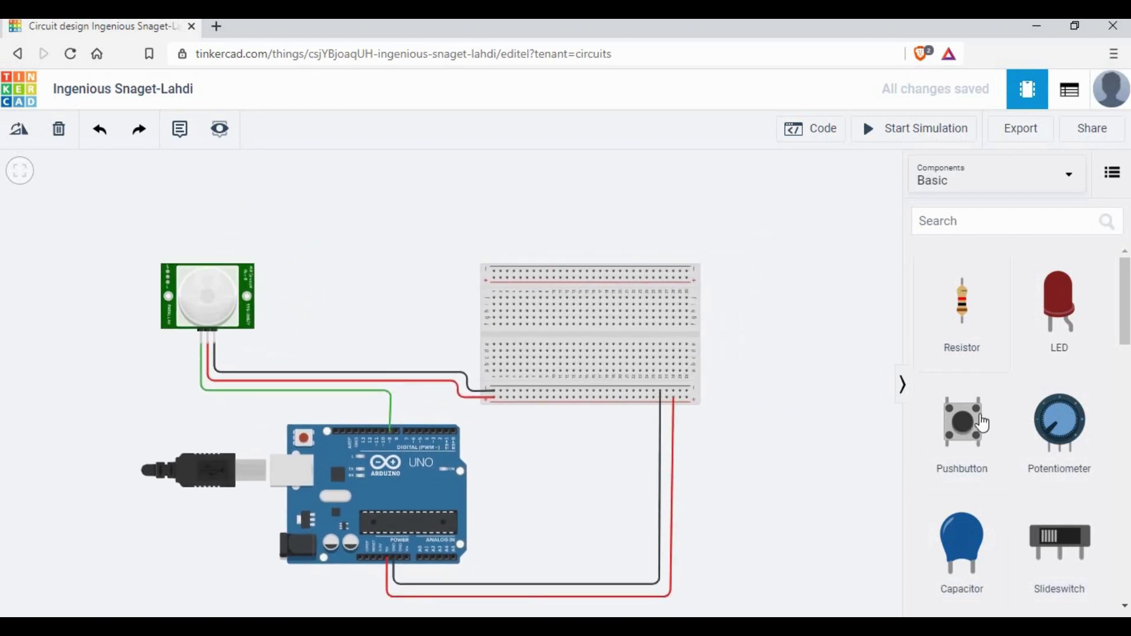
{"action": "scroll", "coordinate": [981, 383], "scroll_direction": "down", "scroll_amount": 10}
{"action": "left_click_drag", "start_coordinate": [965, 371], "coordinate": [353, 237]}
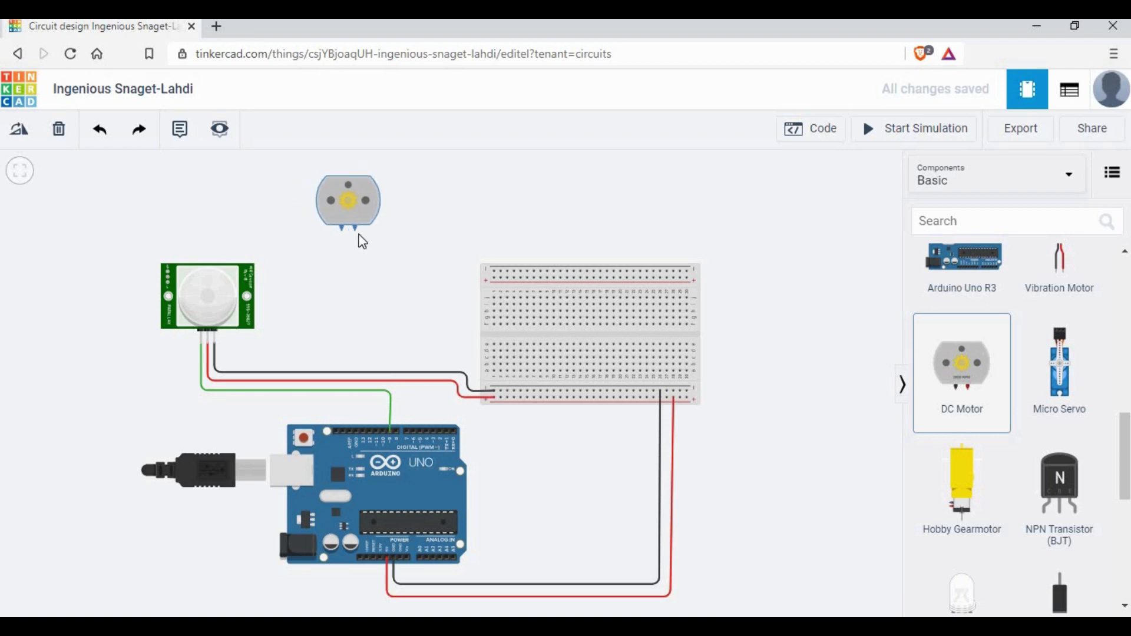
Step: Place a 9V Battery above and to the right of the breadboard, with its terminals facing the motor
{"action": "scroll", "coordinate": [409, 276], "scroll_direction": "up", "scroll_amount": 5}
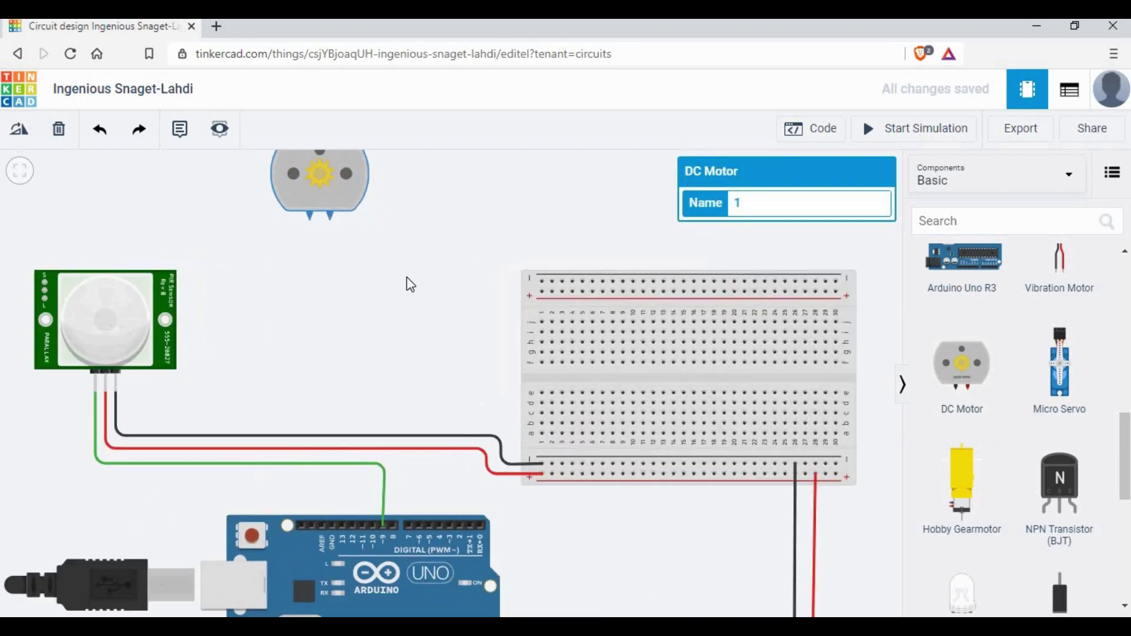
{"action": "left_click_drag", "start_coordinate": [445, 378], "coordinate": [486, 489]}
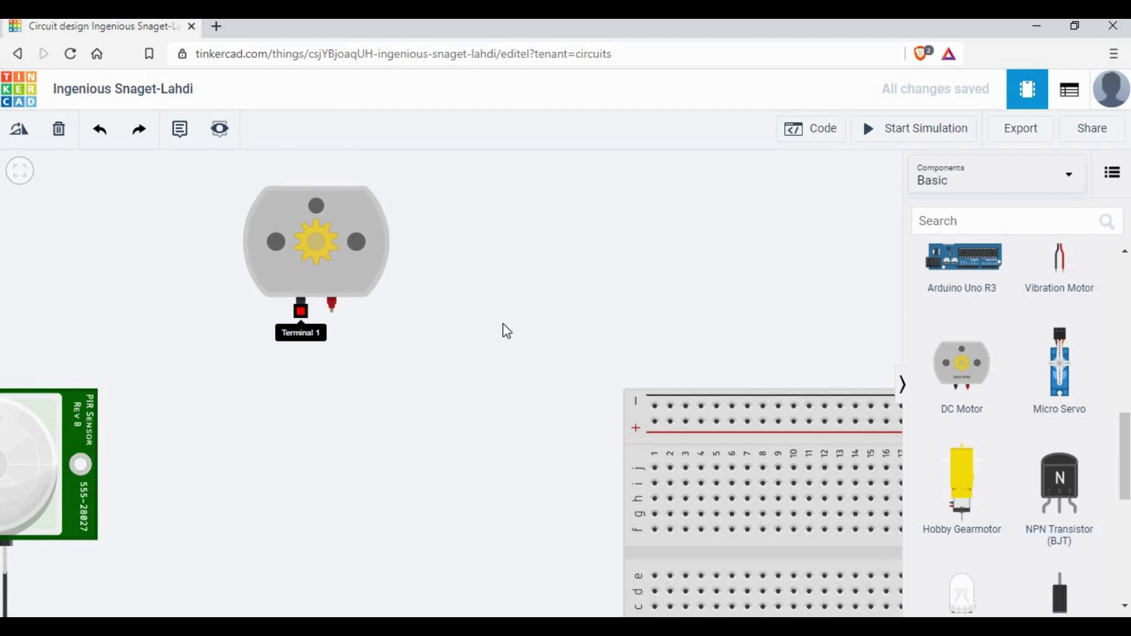
{"action": "scroll", "coordinate": [507, 331], "scroll_direction": "down", "scroll_amount": 2}
{"action": "scroll", "coordinate": [485, 293], "scroll_direction": "down", "scroll_amount": 1}
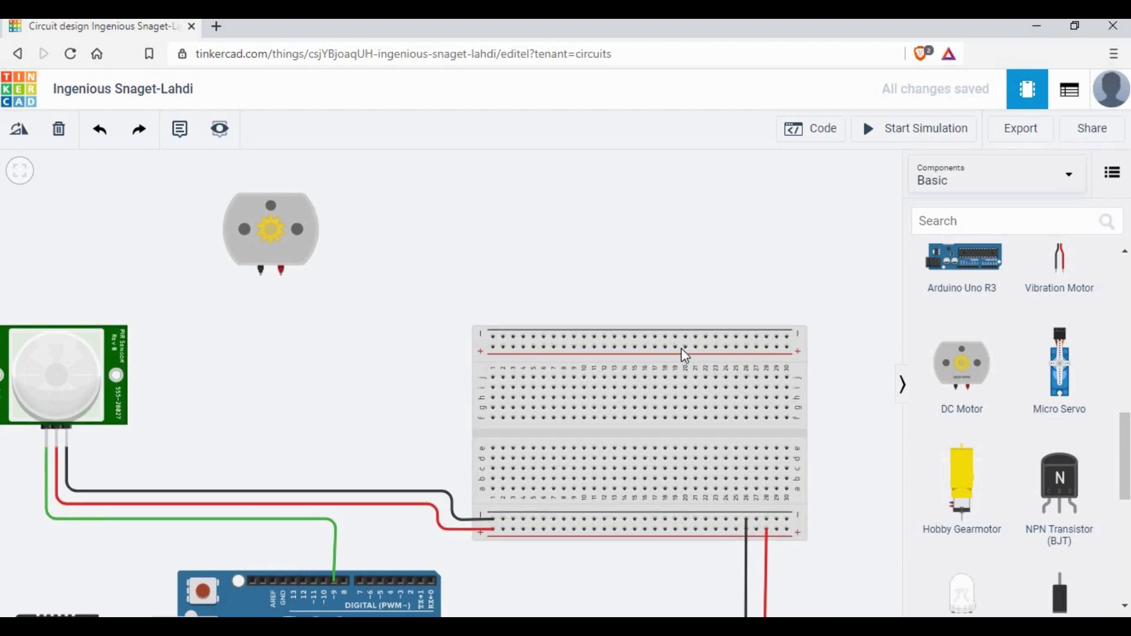
{"action": "scroll", "coordinate": [948, 535], "scroll_direction": "down", "scroll_amount": 5}
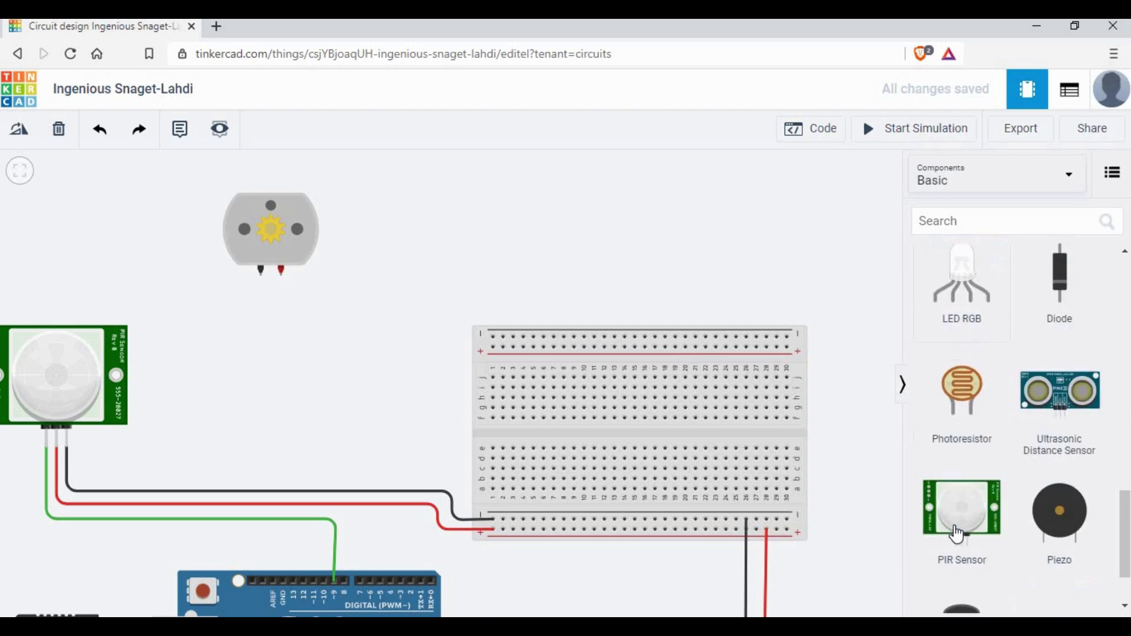
{"action": "scroll", "coordinate": [958, 534], "scroll_direction": "down", "scroll_amount": 2}
{"action": "scroll", "coordinate": [972, 554], "scroll_direction": "up", "scroll_amount": 15}
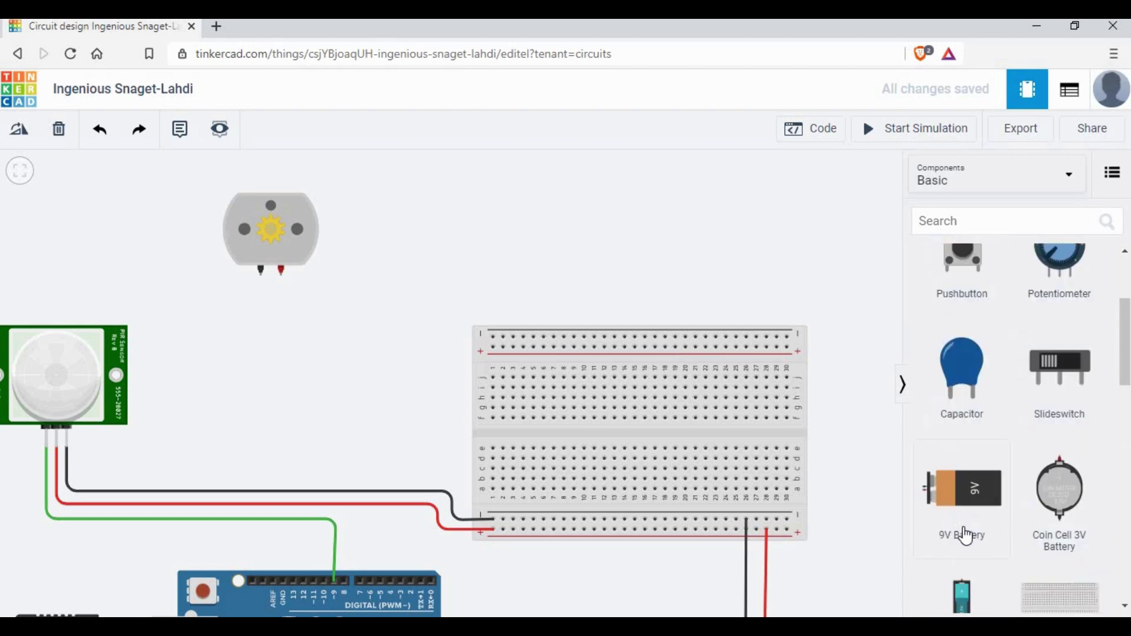
{"action": "left_click_drag", "start_coordinate": [989, 570], "coordinate": [626, 231]}
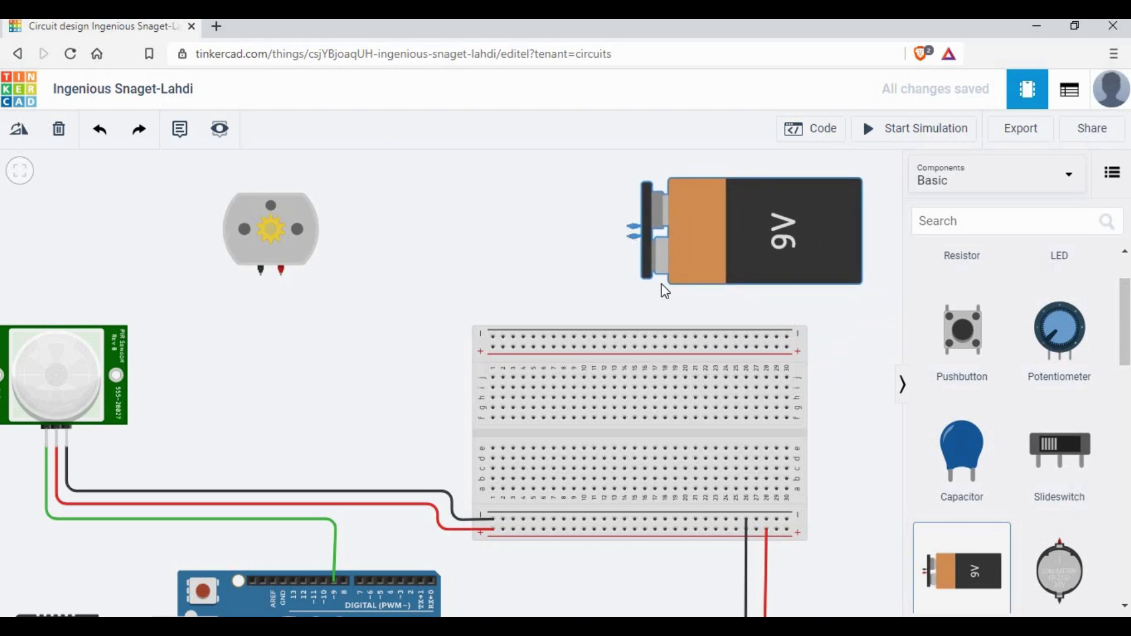
{"action": "scroll", "coordinate": [716, 325], "scroll_direction": "down", "scroll_amount": 3}
{"action": "scroll", "coordinate": [766, 388], "scroll_direction": "down", "scroll_amount": 2}
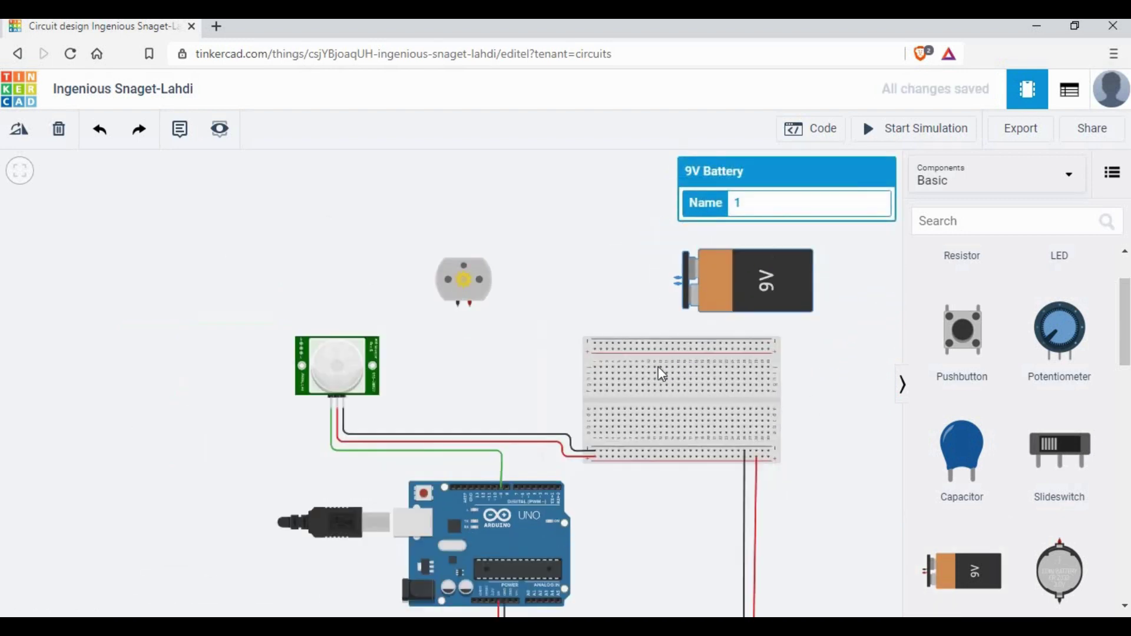
{"action": "left_click_drag", "start_coordinate": [739, 313], "coordinate": [750, 265]}
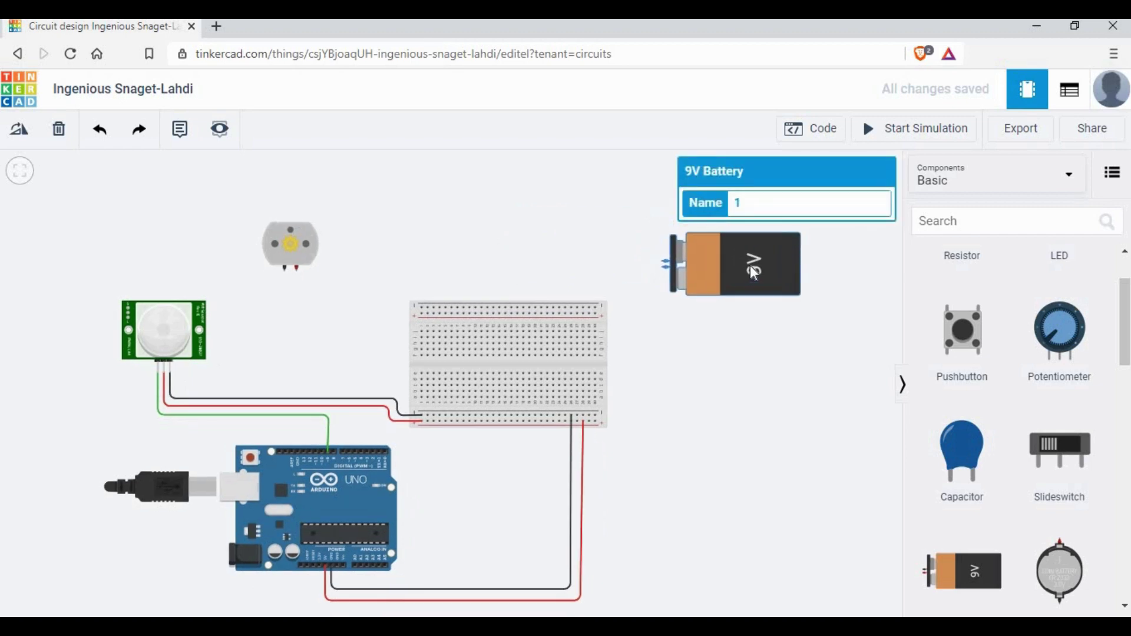
{"action": "left_click", "coordinate": [710, 353]}
Step: Wire the 9V battery's positive terminal to column 30 of the breadboard's upper positive rail with a right-angle bend, and color it red
{"action": "scroll", "coordinate": [707, 351], "scroll_direction": "up", "scroll_amount": 3}
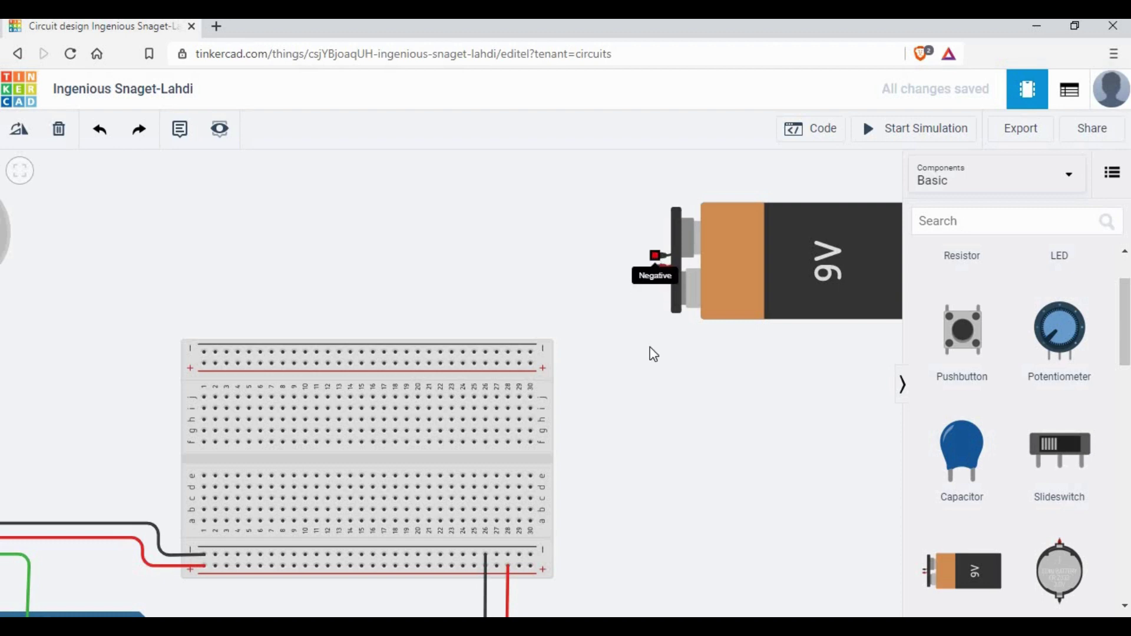
{"action": "left_click", "coordinate": [661, 268]}
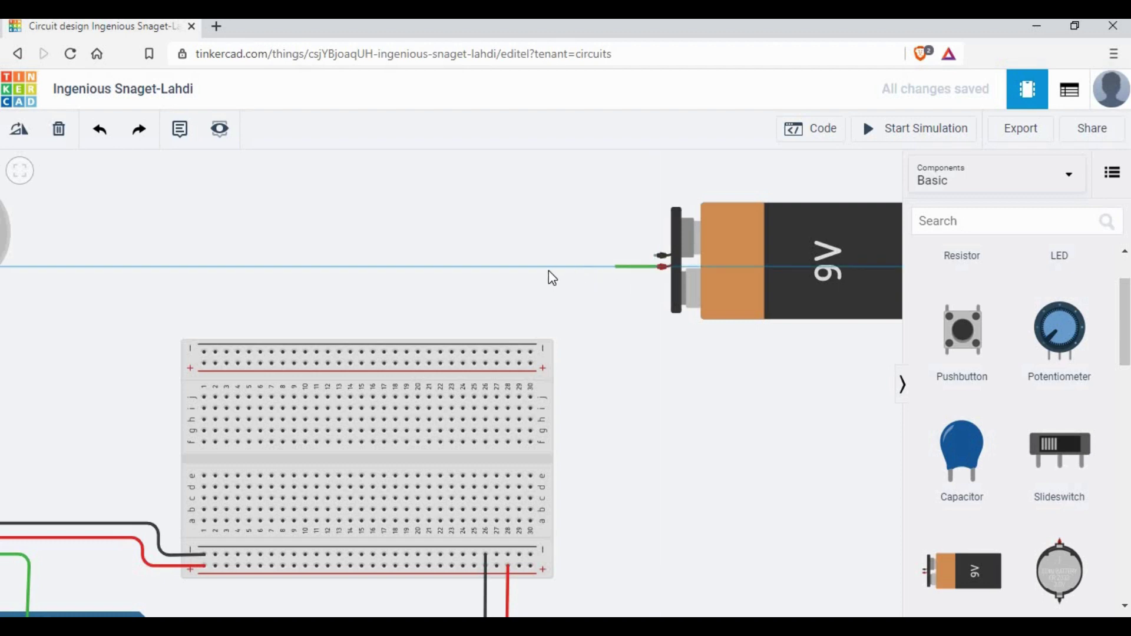
{"action": "left_click", "coordinate": [541, 267]}
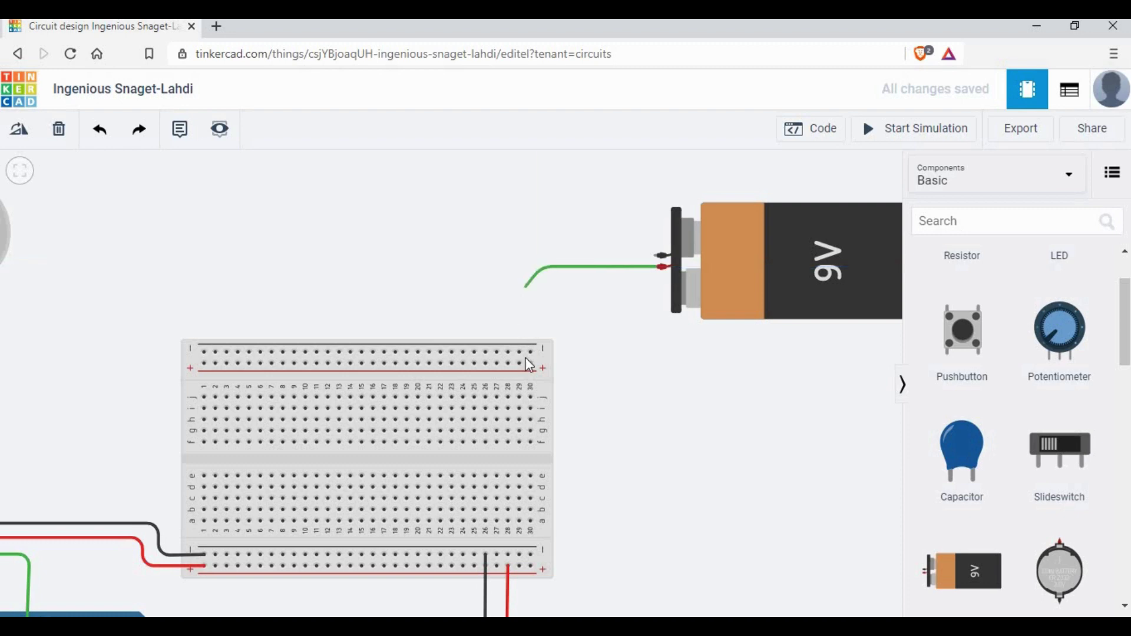
{"action": "left_click", "coordinate": [530, 363]}
{"action": "left_click", "coordinate": [549, 266]}
{"action": "left_click_drag", "start_coordinate": [540, 266], "coordinate": [530, 266]}
{"action": "left_click", "coordinate": [783, 214]}
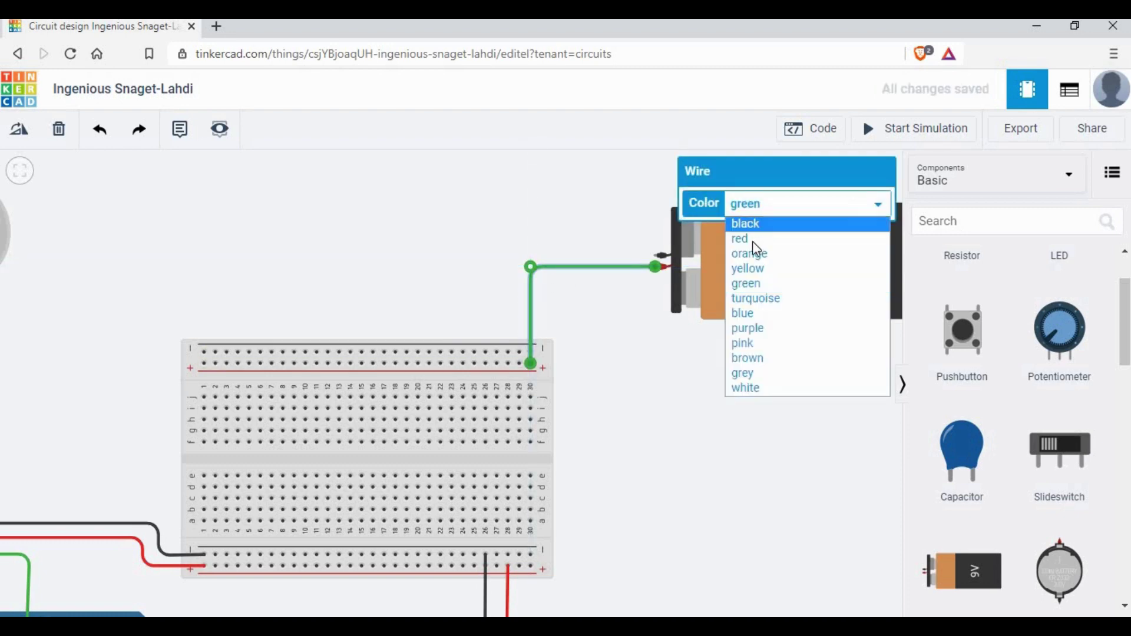
{"action": "left_click", "coordinate": [751, 242]}
{"action": "left_click", "coordinate": [665, 405]}
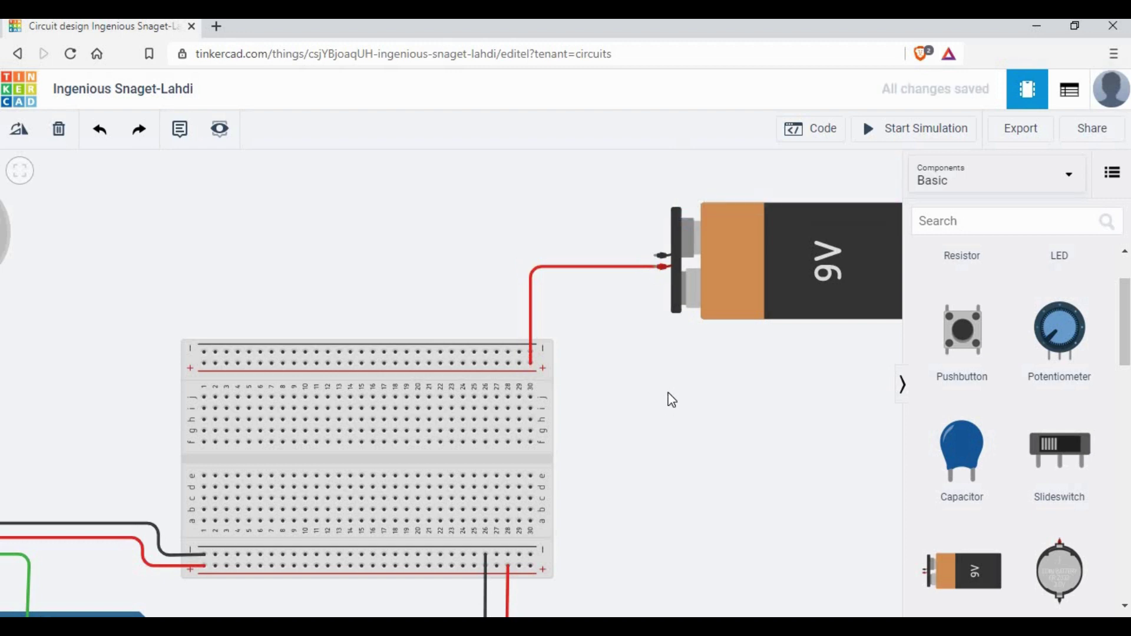
Step: Wire the battery's negative terminal to column 29 of the breadboard's upper negative rail, beside the red wire, and color it black
{"action": "left_click", "coordinate": [654, 256]}
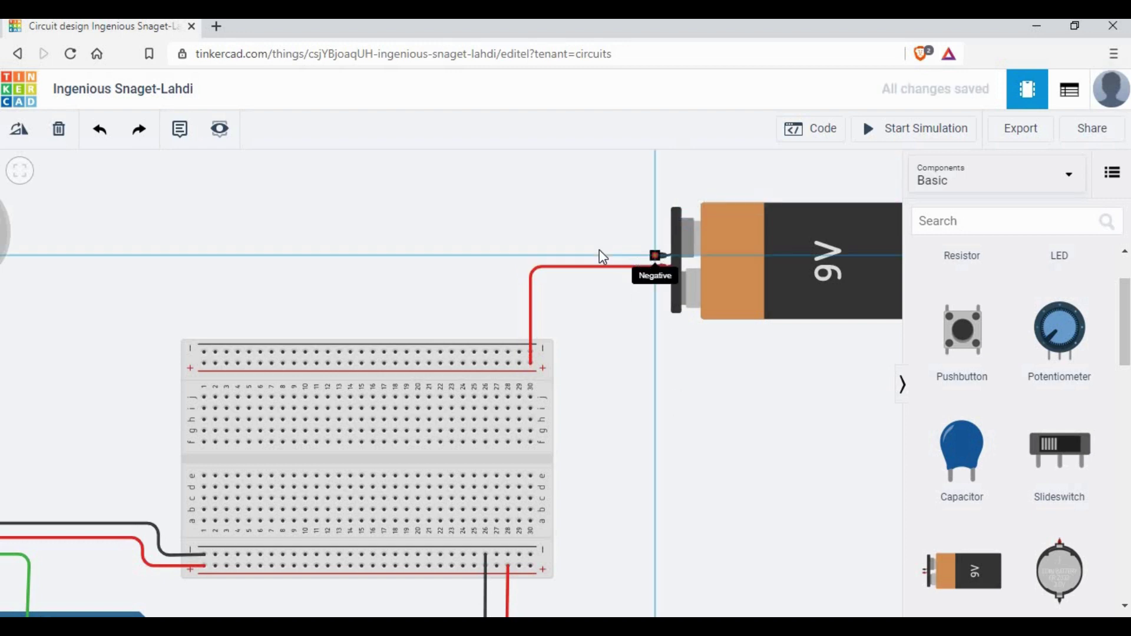
{"action": "left_click", "coordinate": [516, 255]}
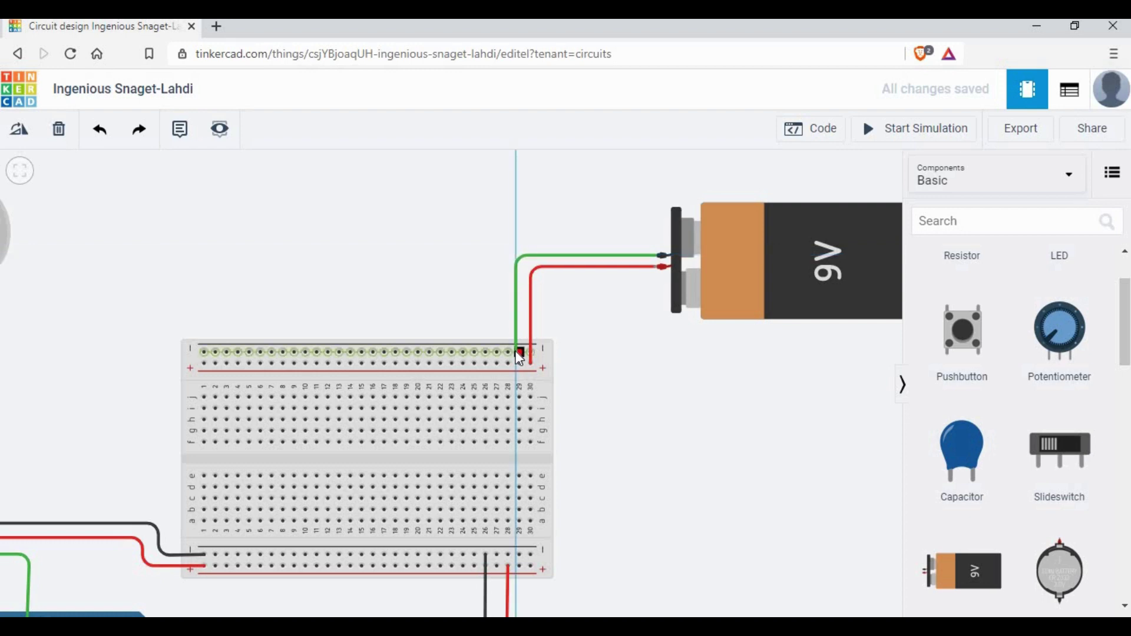
{"action": "left_click", "coordinate": [752, 217]}
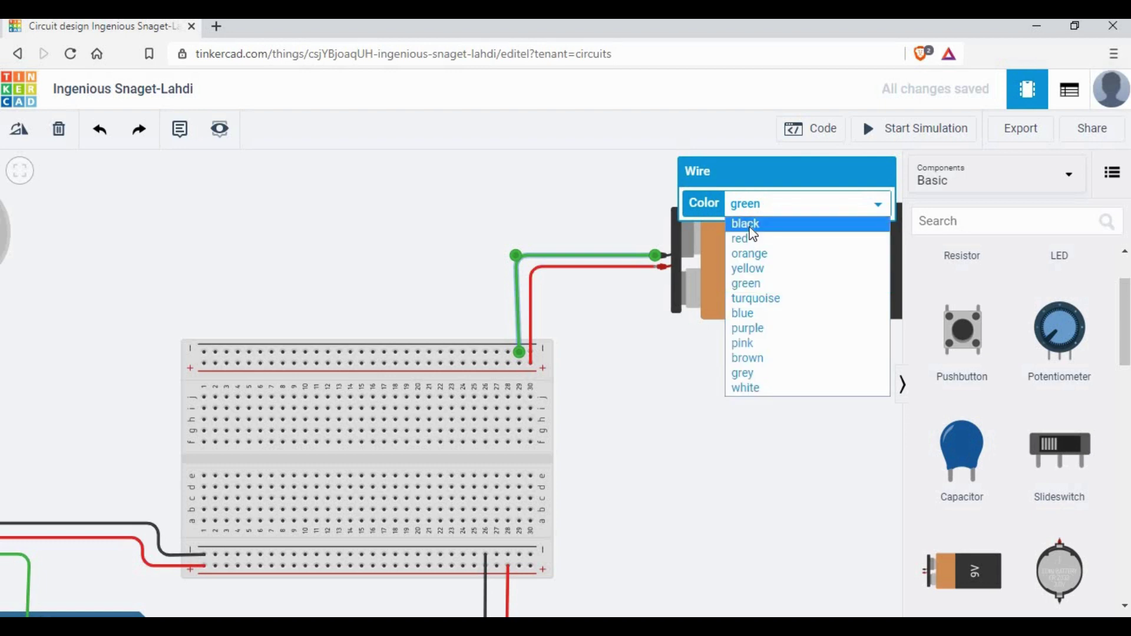
{"action": "left_click", "coordinate": [745, 222]}
{"action": "left_click_drag", "start_coordinate": [523, 259], "coordinate": [526, 259]}
{"action": "left_click", "coordinate": [631, 365]}
Step: Link the breadboard's upper and lower negative rails with a straight vertical wire at column 25, and color it black
{"action": "scroll", "coordinate": [632, 368], "scroll_direction": "down", "scroll_amount": 1}
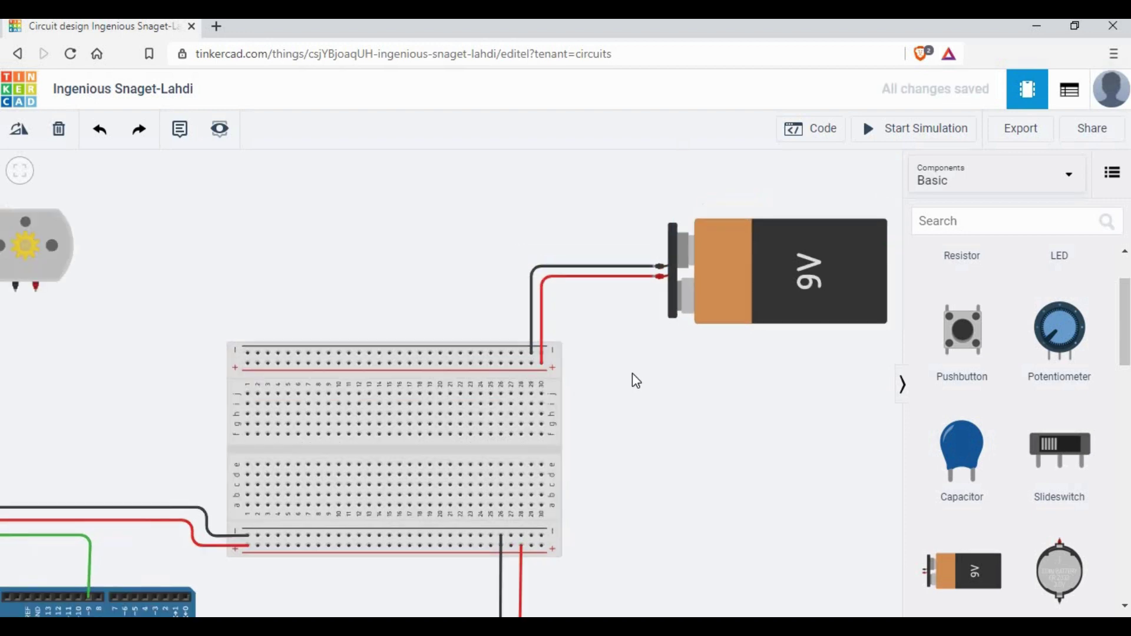
{"action": "scroll", "coordinate": [632, 373], "scroll_direction": "down", "scroll_amount": 1}
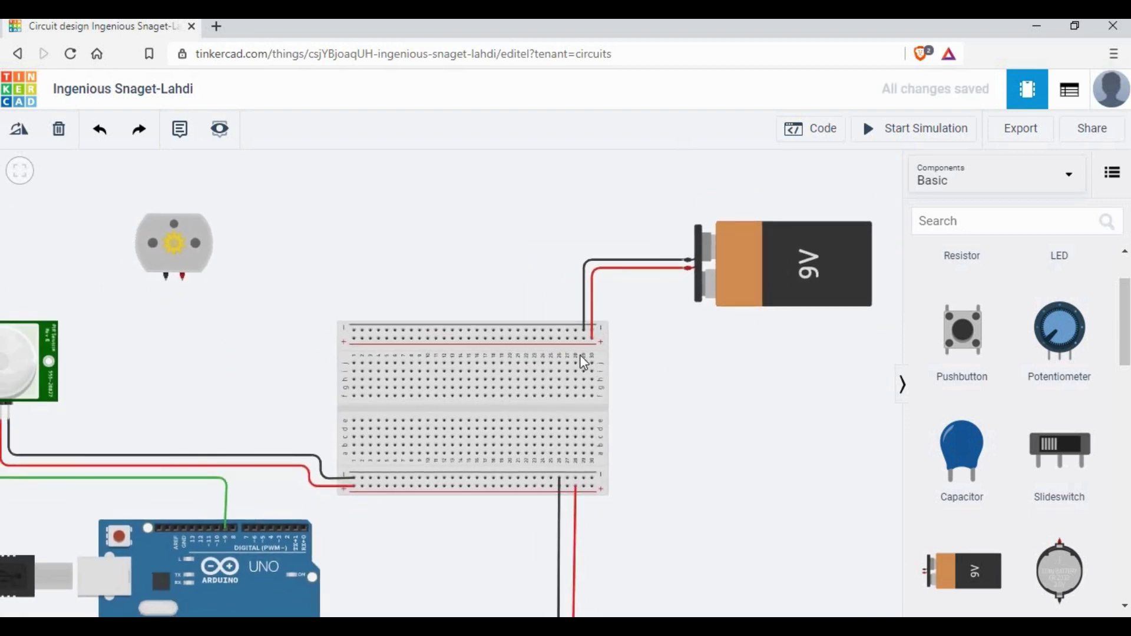
{"action": "left_click", "coordinate": [550, 330]}
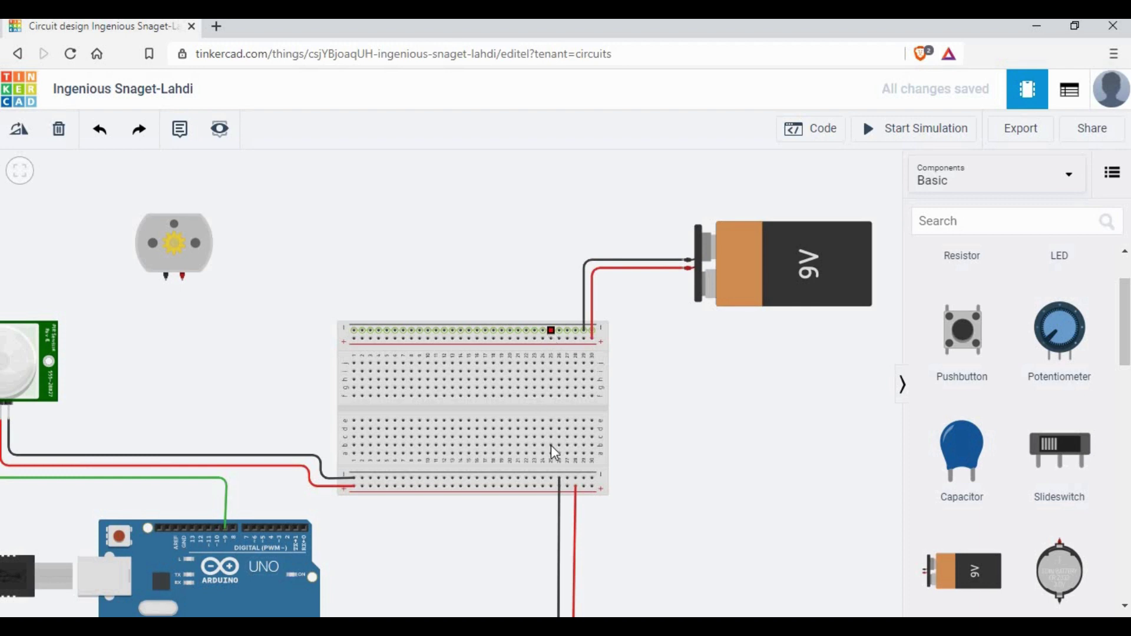
{"action": "left_click", "coordinate": [551, 478]}
{"action": "left_click", "coordinate": [748, 204]}
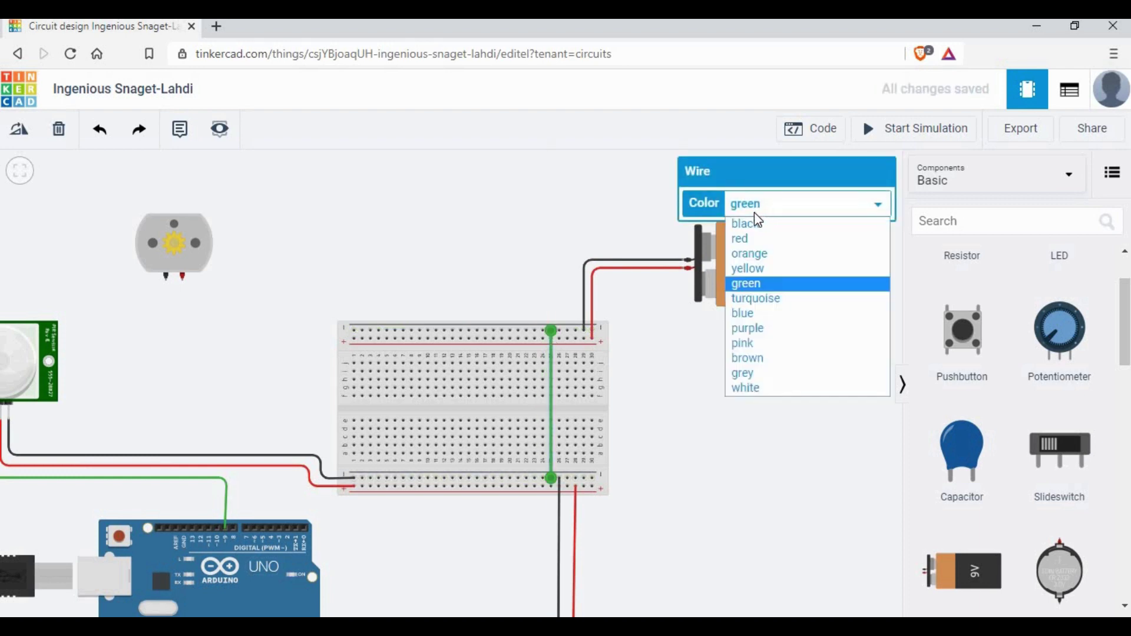
{"action": "left_click", "coordinate": [745, 224]}
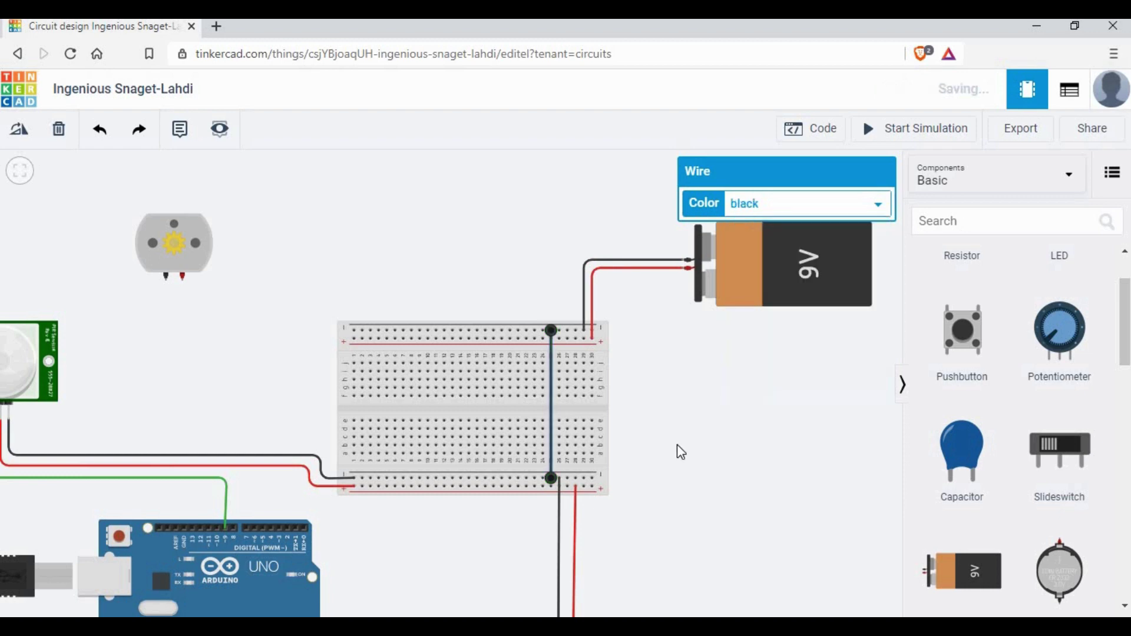
{"action": "left_click", "coordinate": [682, 447]}
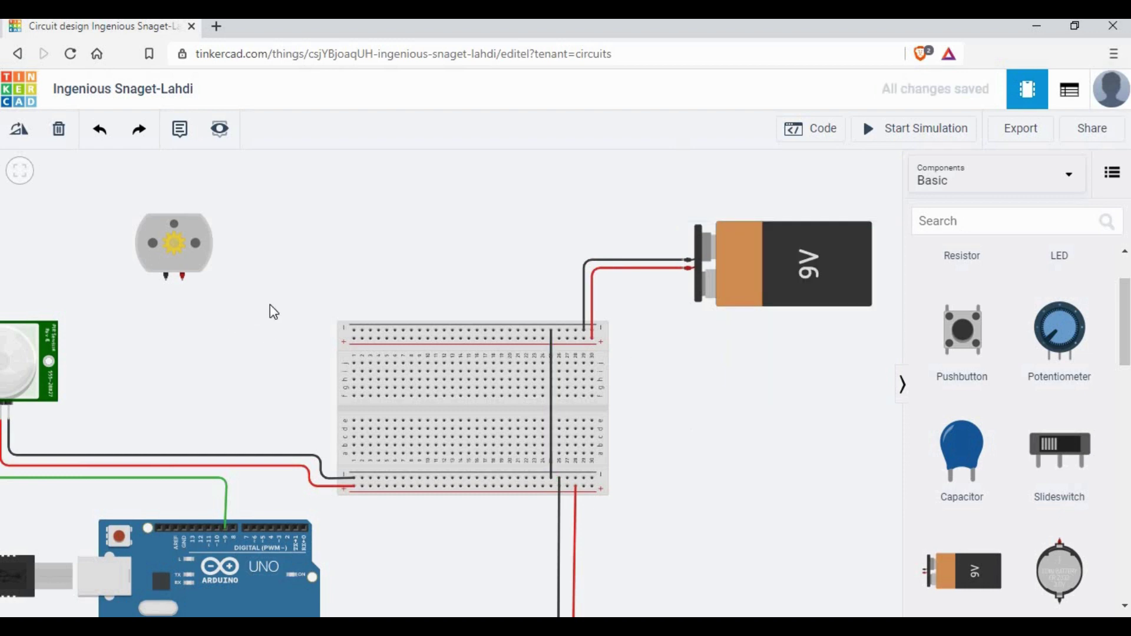
Step: Wire the DC motor's red terminal to column 8 of the breadboard's upper positive rail, and color it red
{"action": "scroll", "coordinate": [412, 290], "scroll_direction": "up", "scroll_amount": 3}
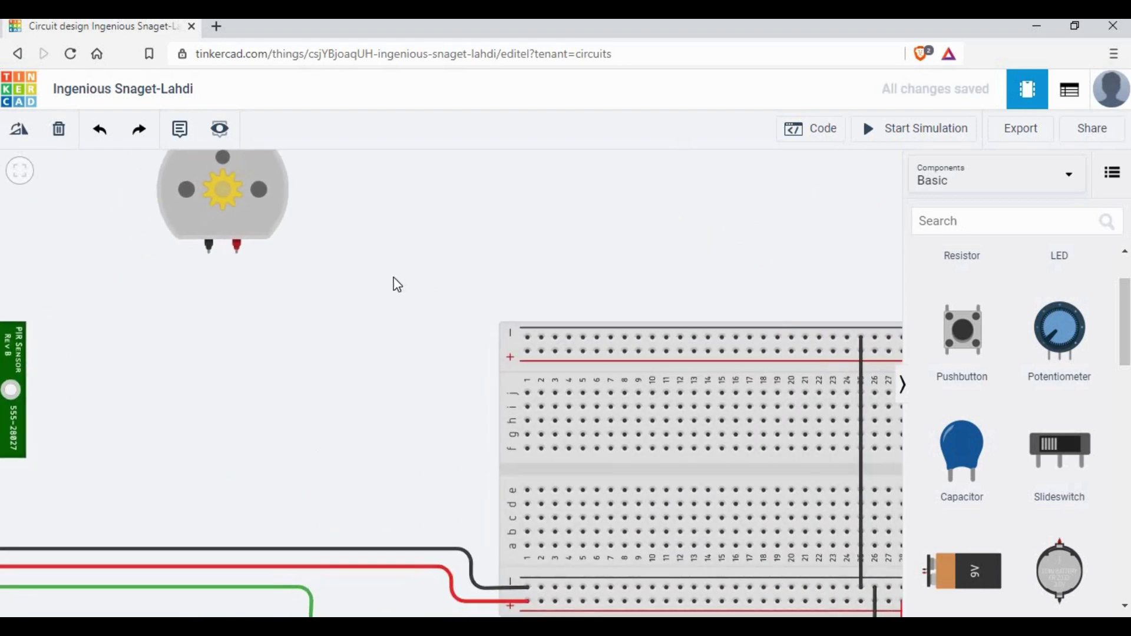
{"action": "scroll", "coordinate": [353, 282], "scroll_direction": "right", "scroll_amount": 2}
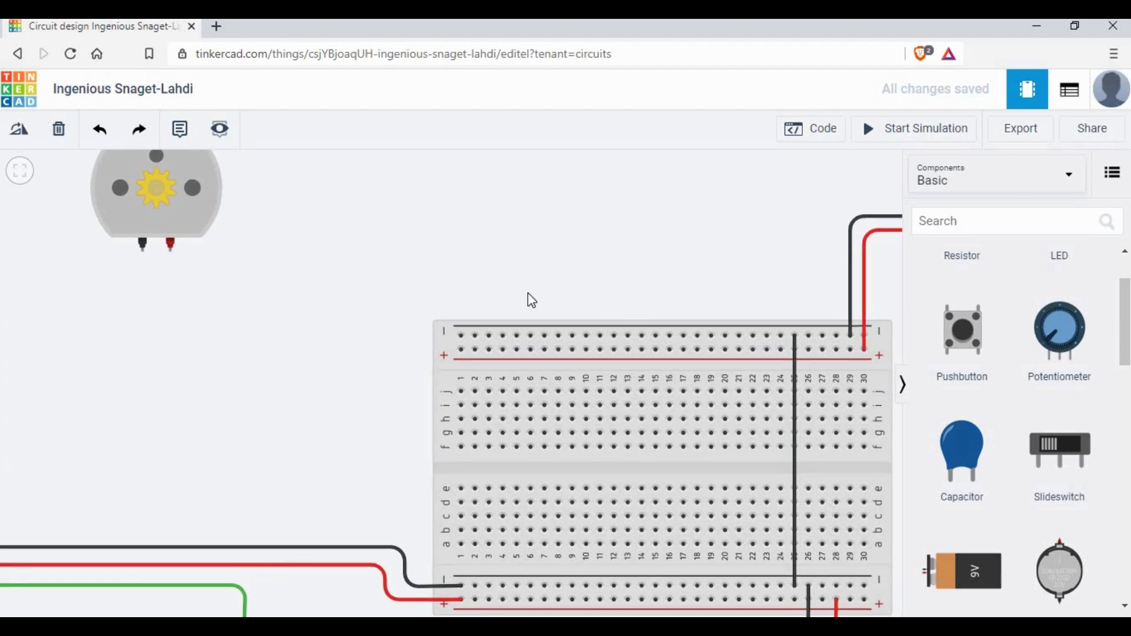
{"action": "left_click", "coordinate": [169, 251]}
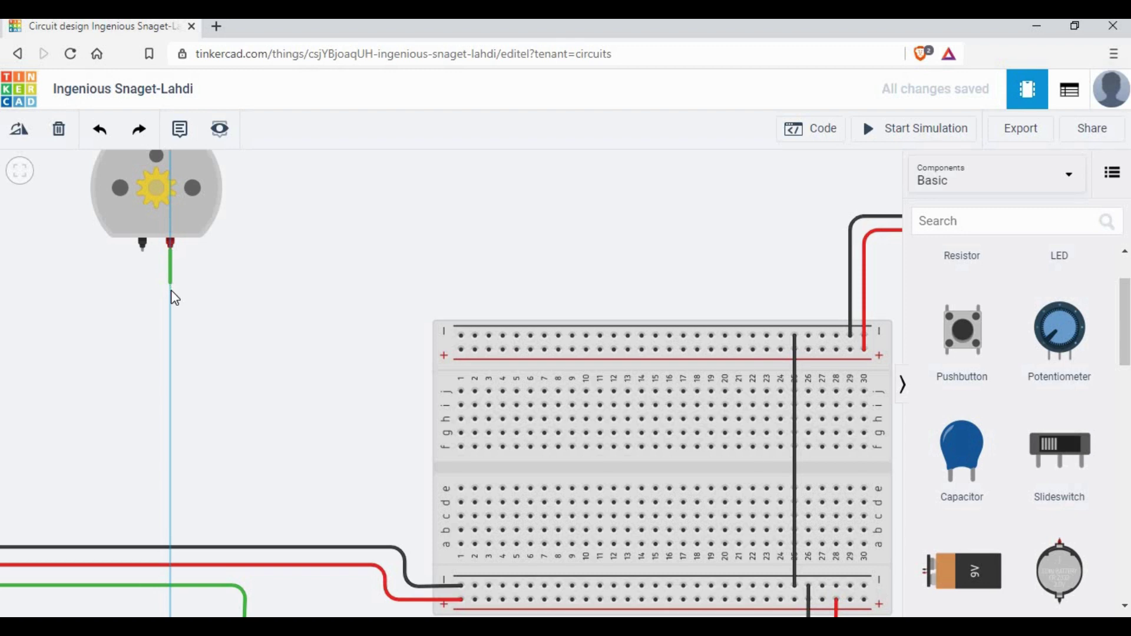
{"action": "left_click", "coordinate": [171, 284]}
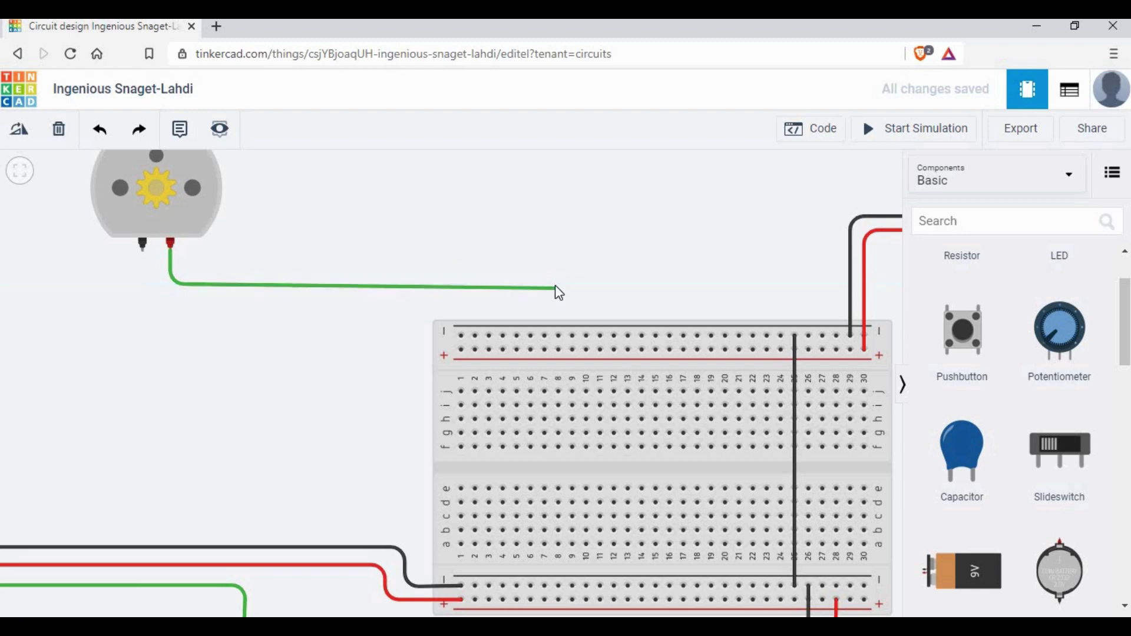
{"action": "left_click", "coordinate": [555, 285]}
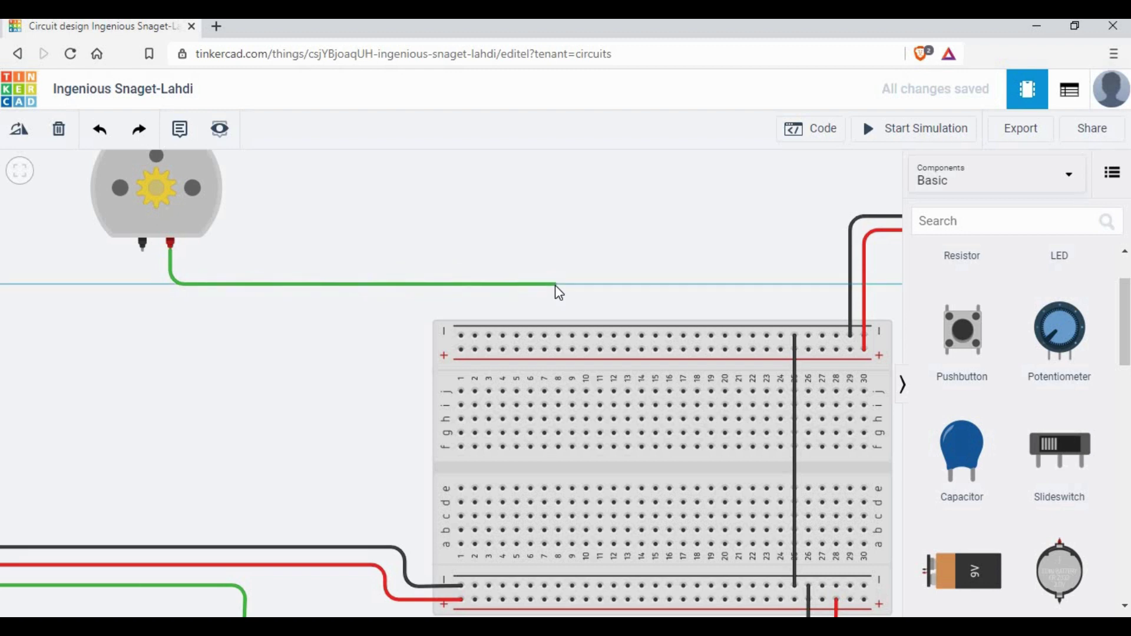
{"action": "left_click", "coordinate": [556, 348]}
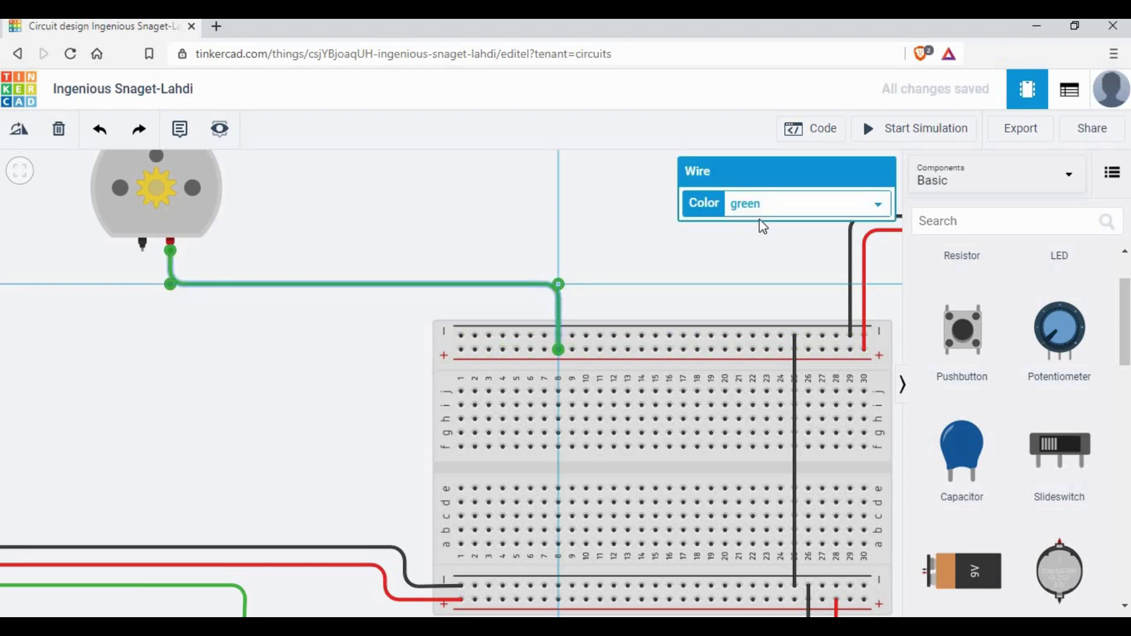
{"action": "left_click", "coordinate": [759, 214]}
{"action": "key", "text": "Return"}
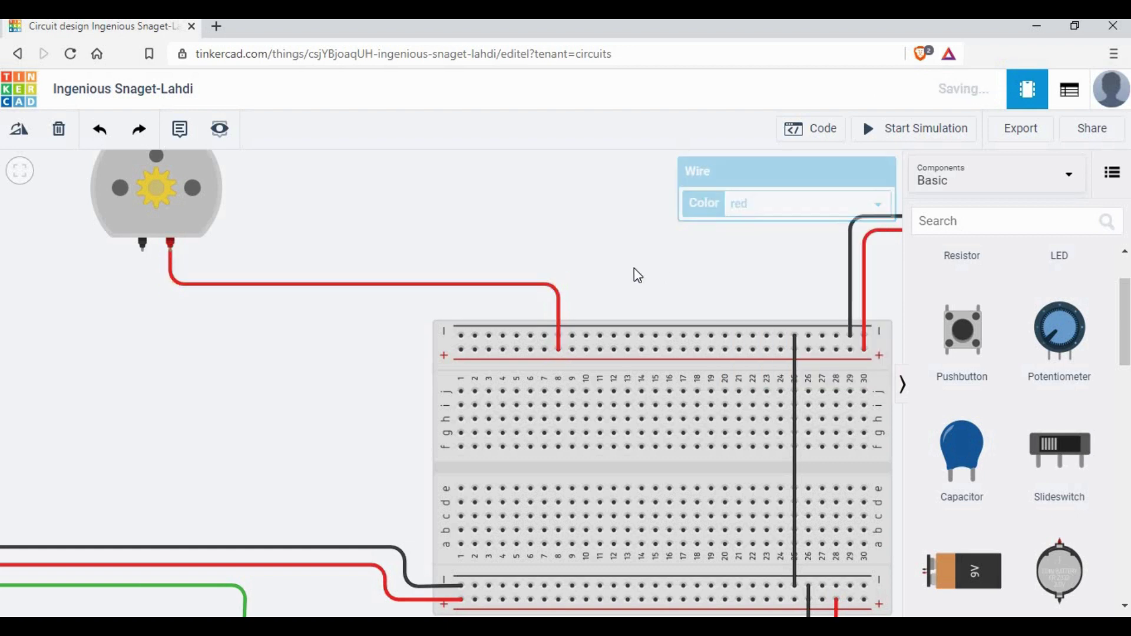
Step: Wire the DC motor's black terminal to column 4 of the breadboard's upper negative rail, below the red wire, and color it black
{"action": "scroll", "coordinate": [634, 268], "scroll_direction": "down", "scroll_amount": 4}
{"action": "scroll", "coordinate": [754, 323], "scroll_direction": "down", "scroll_amount": 3}
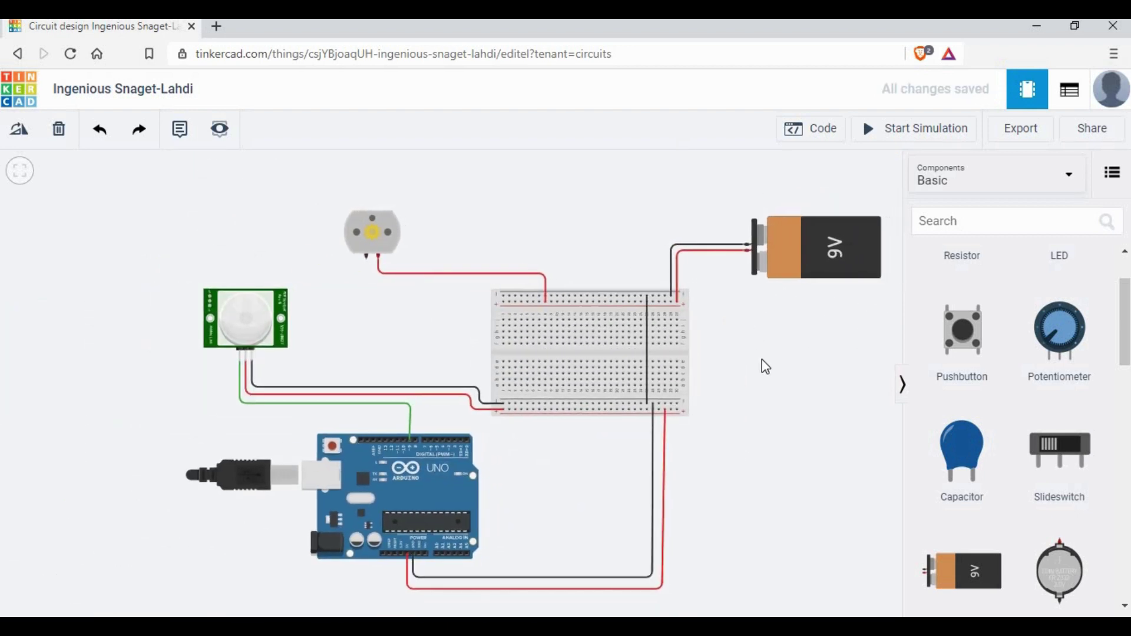
{"action": "scroll", "coordinate": [760, 361], "scroll_direction": "up", "scroll_amount": 2}
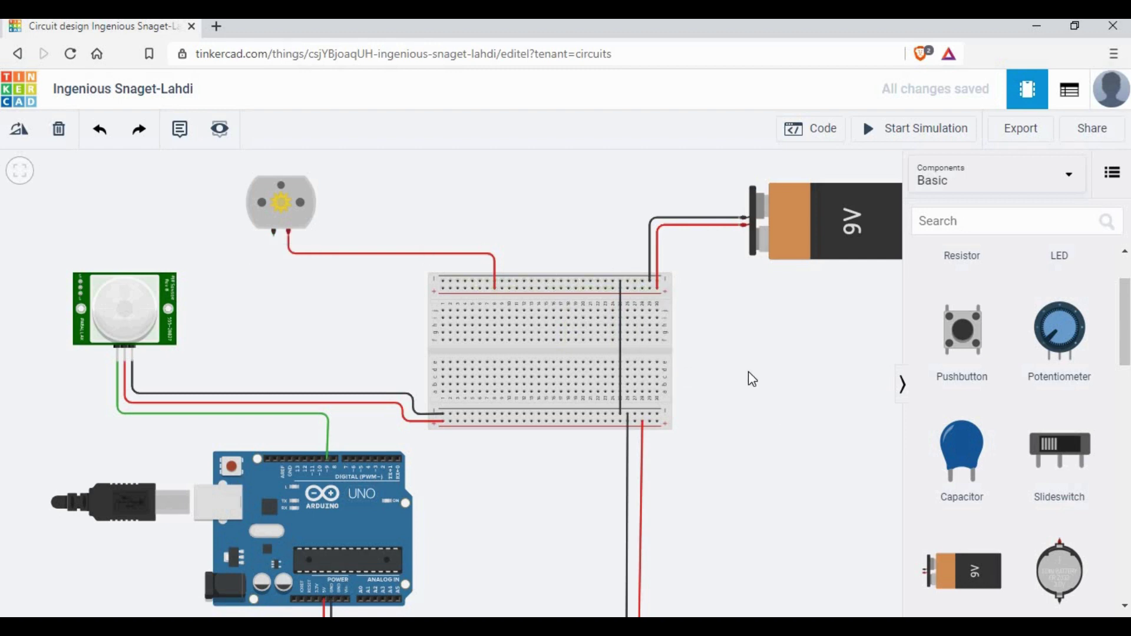
{"action": "scroll", "coordinate": [706, 354], "scroll_direction": "up", "scroll_amount": 5}
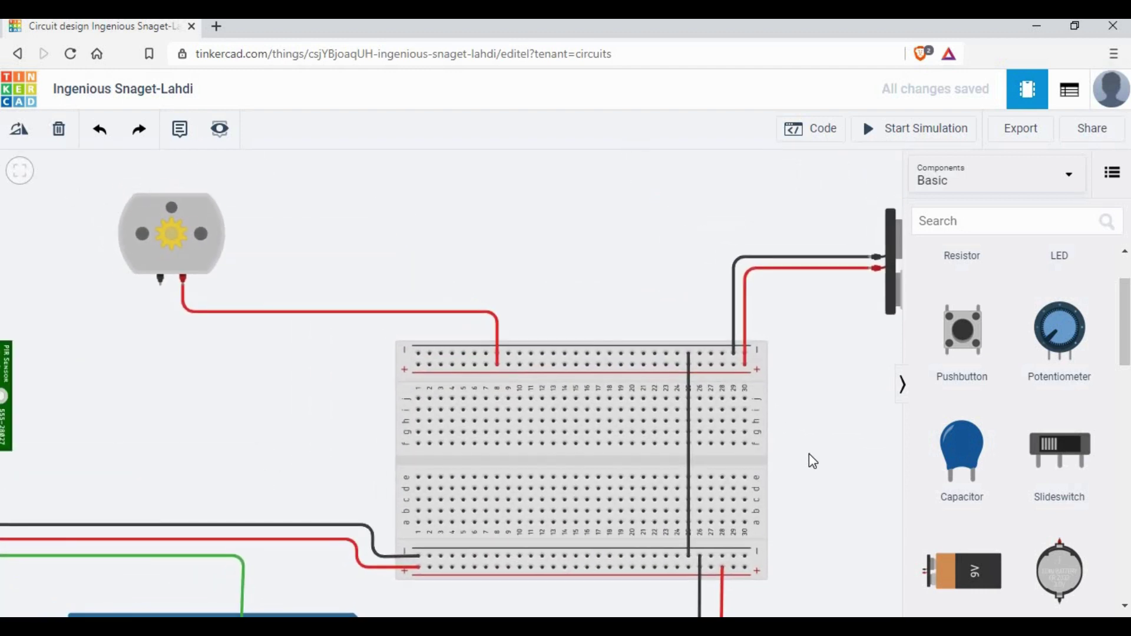
{"action": "scroll", "coordinate": [713, 396], "scroll_direction": "down", "scroll_amount": 3}
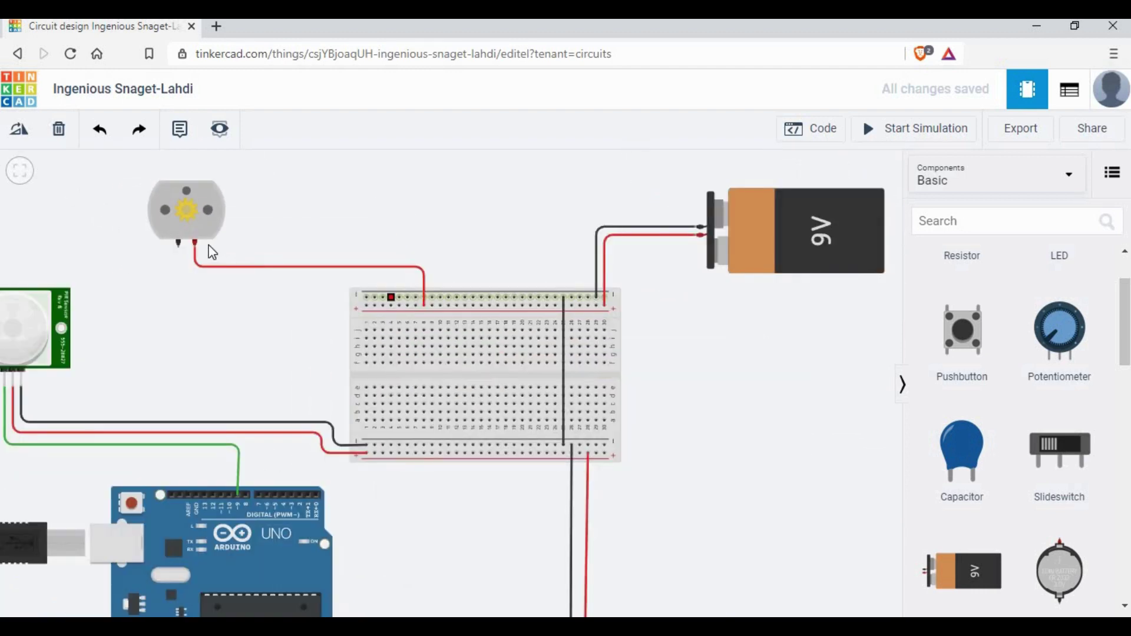
{"action": "left_click", "coordinate": [178, 243]}
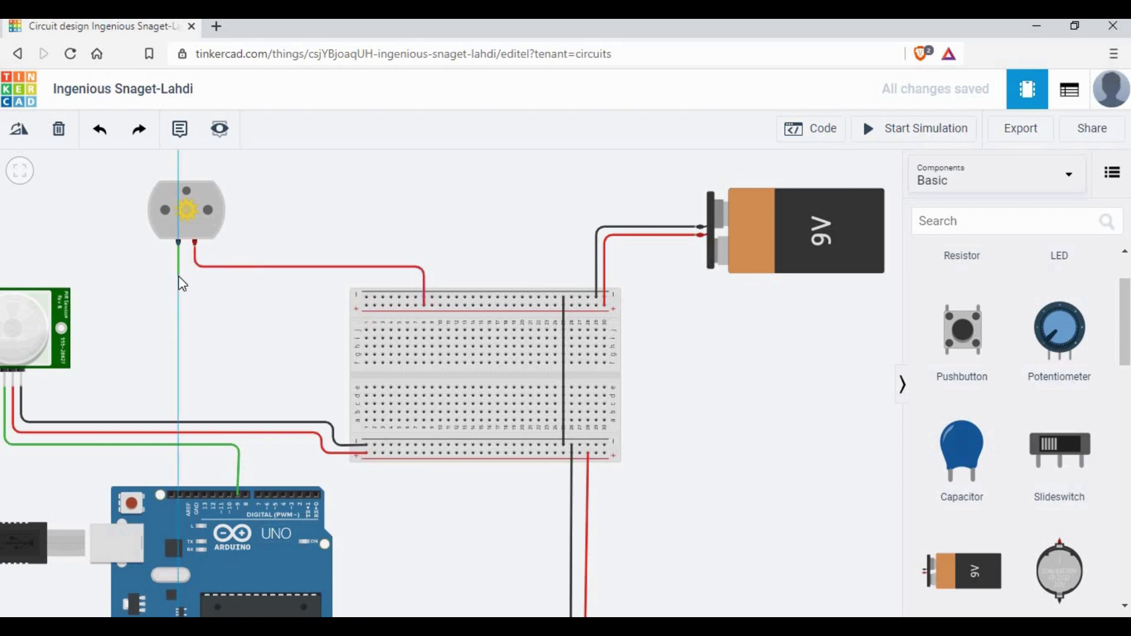
{"action": "left_click", "coordinate": [178, 276]}
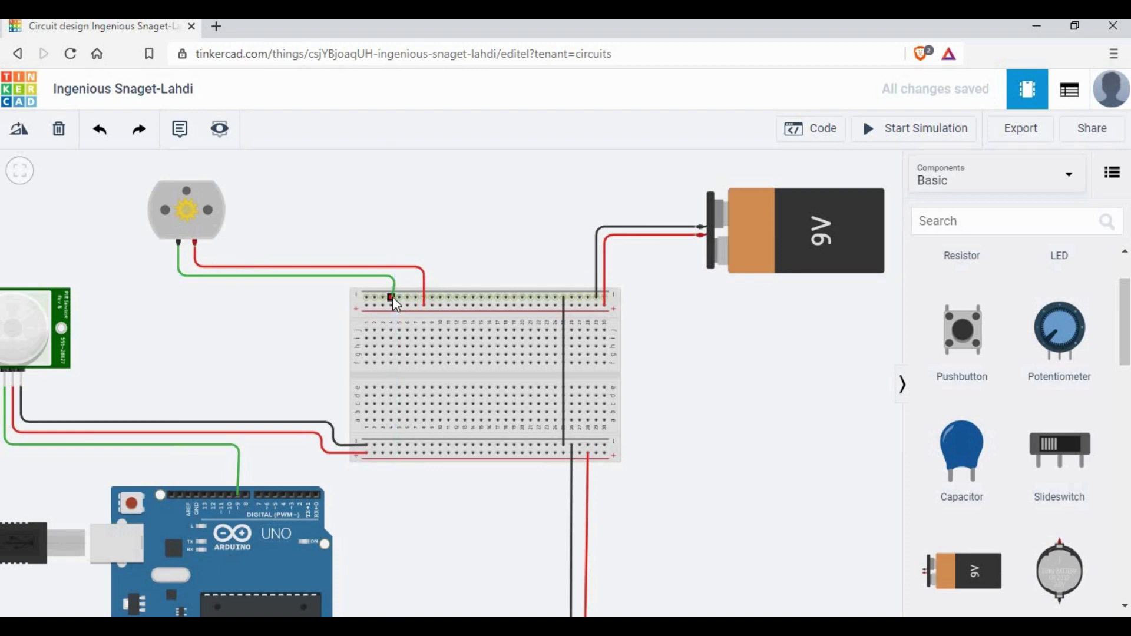
{"action": "left_click", "coordinate": [395, 284]}
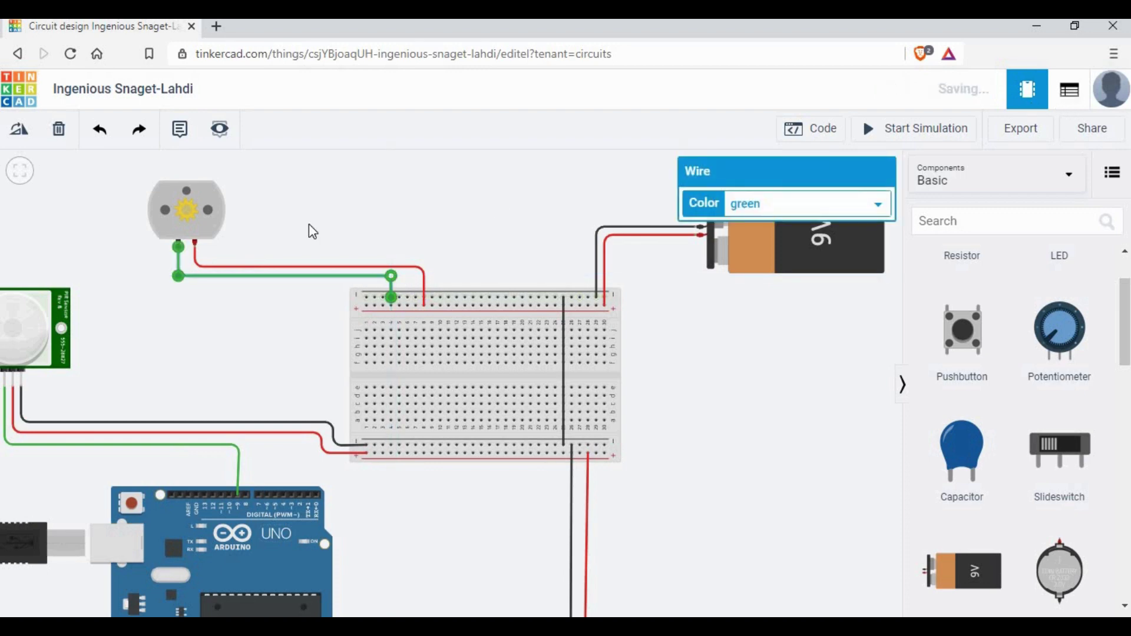
{"action": "left_click", "coordinate": [791, 207]}
{"action": "left_click", "coordinate": [745, 223]}
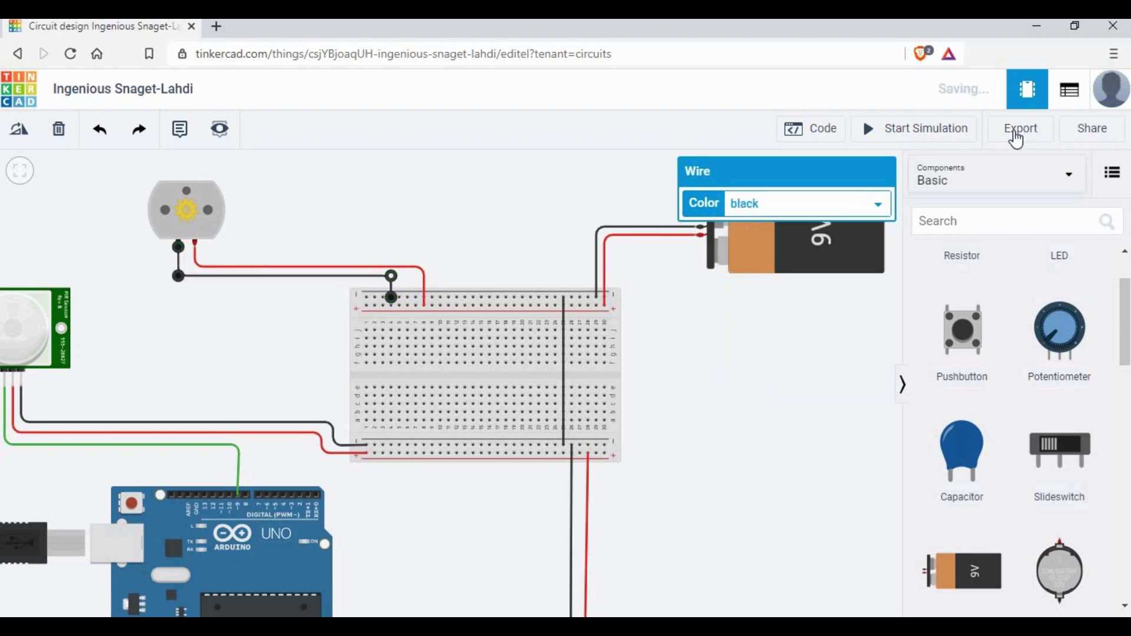
Step: Run the simulation, examine the DC motor's speed with the battery connected directly, and stop the simulation
{"action": "left_click", "coordinate": [934, 132]}
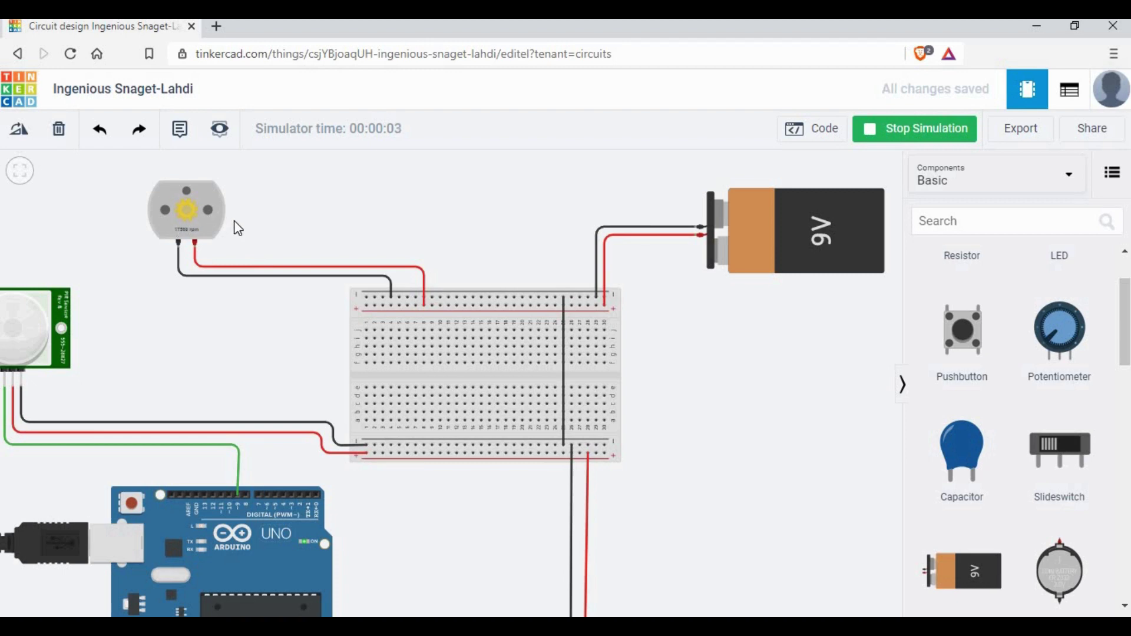
{"action": "scroll", "coordinate": [234, 220], "scroll_direction": "up", "scroll_amount": 3}
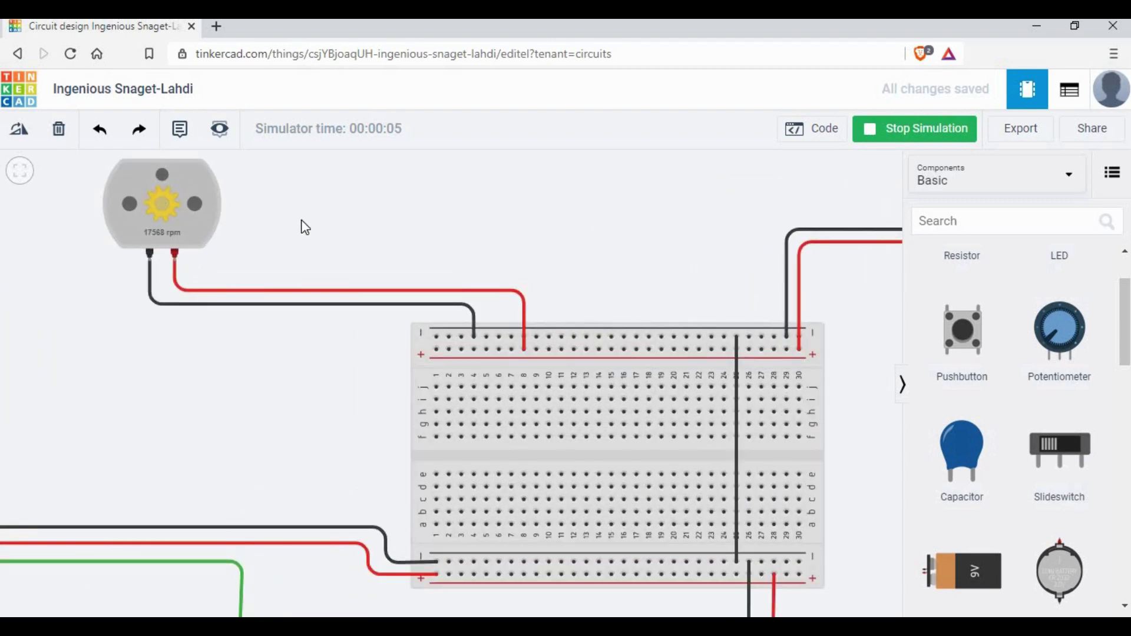
{"action": "scroll", "coordinate": [228, 257], "scroll_direction": "up", "scroll_amount": 3}
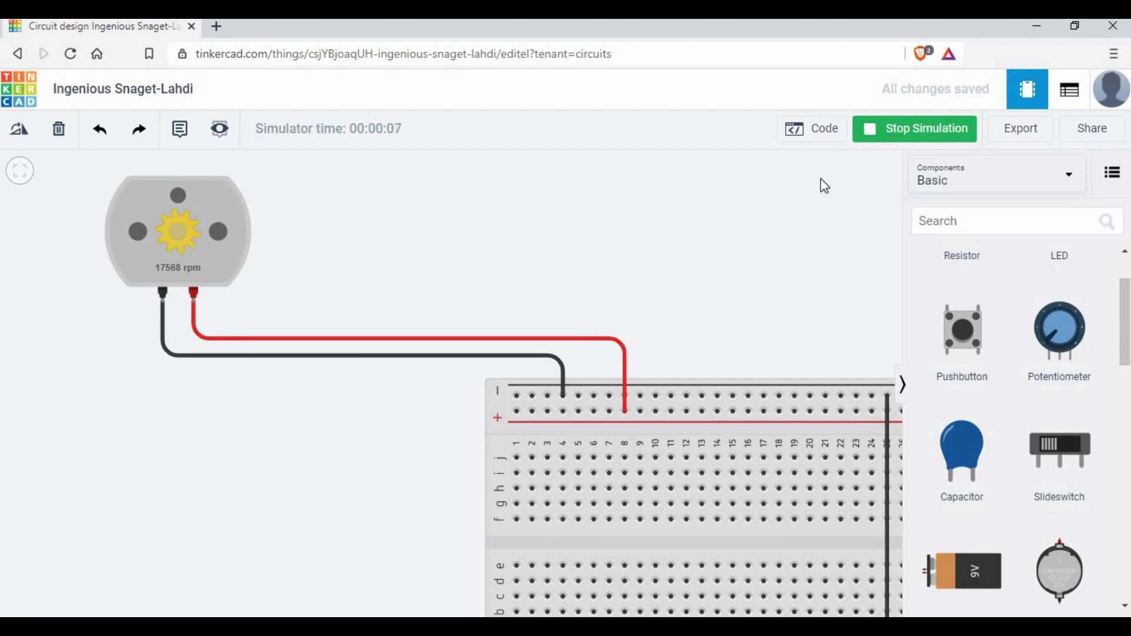
{"action": "left_click", "coordinate": [930, 129]}
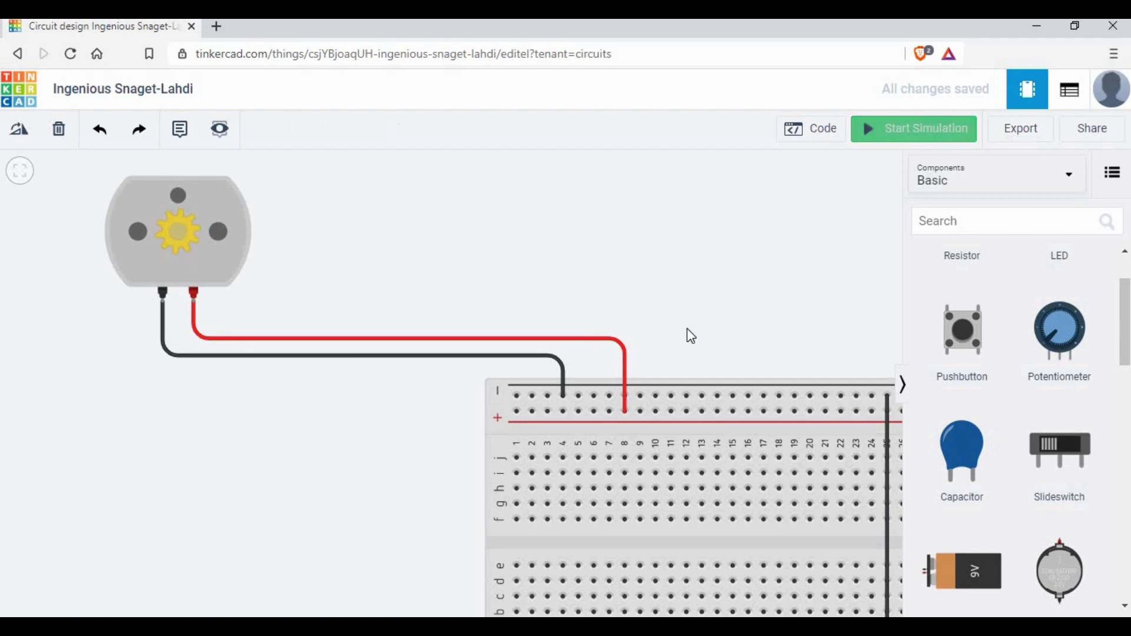
Step: Delete the black wire between the DC motor and the breadboard's upper negative rail
{"action": "left_click", "coordinate": [563, 367]}
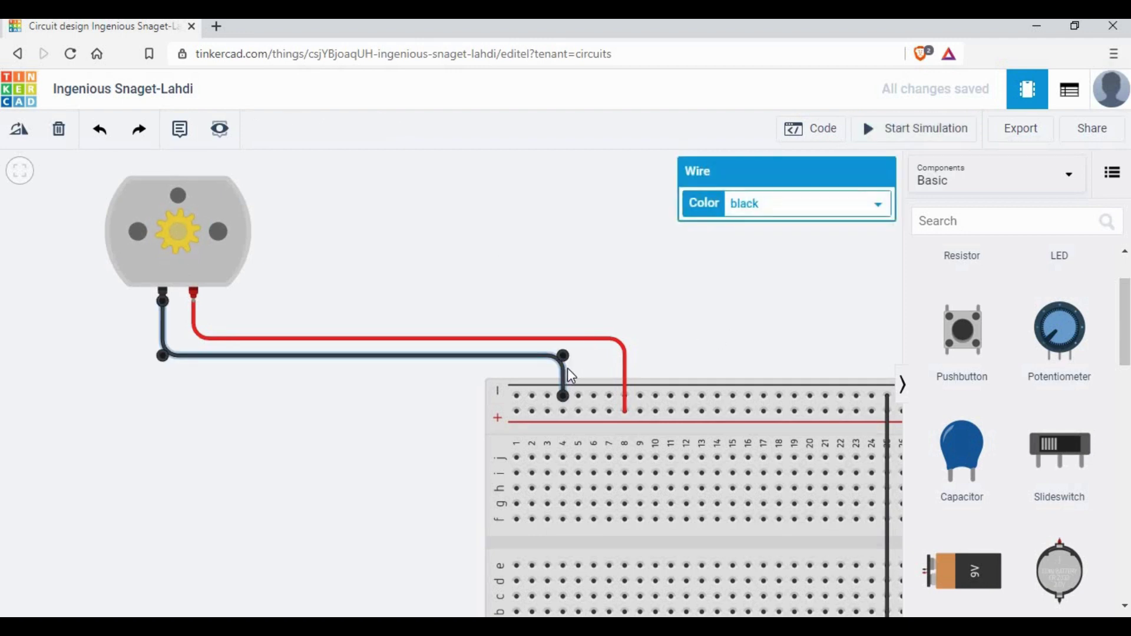
{"action": "key", "text": "Delete"}
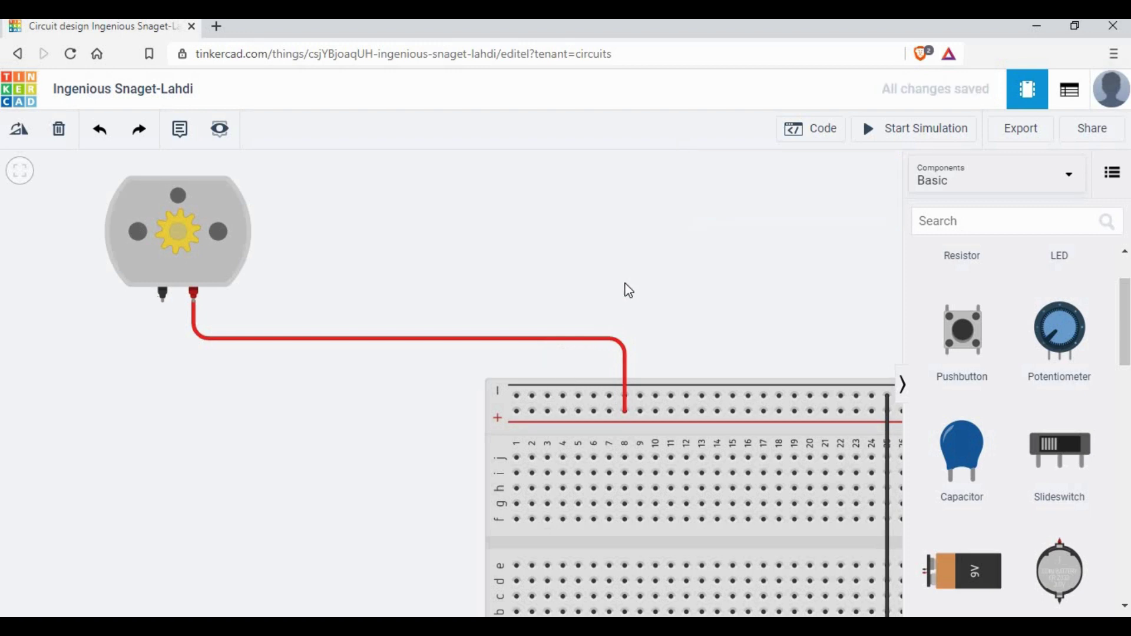
Step: Search the components for "transistor" and place an nMOS Transistor (MOSFET) on the breadboard with its legs in row c, columns 8 to 10
{"action": "scroll", "coordinate": [626, 284], "scroll_direction": "down", "scroll_amount": 2}
{"action": "scroll", "coordinate": [626, 284], "scroll_direction": "down", "scroll_amount": 2}
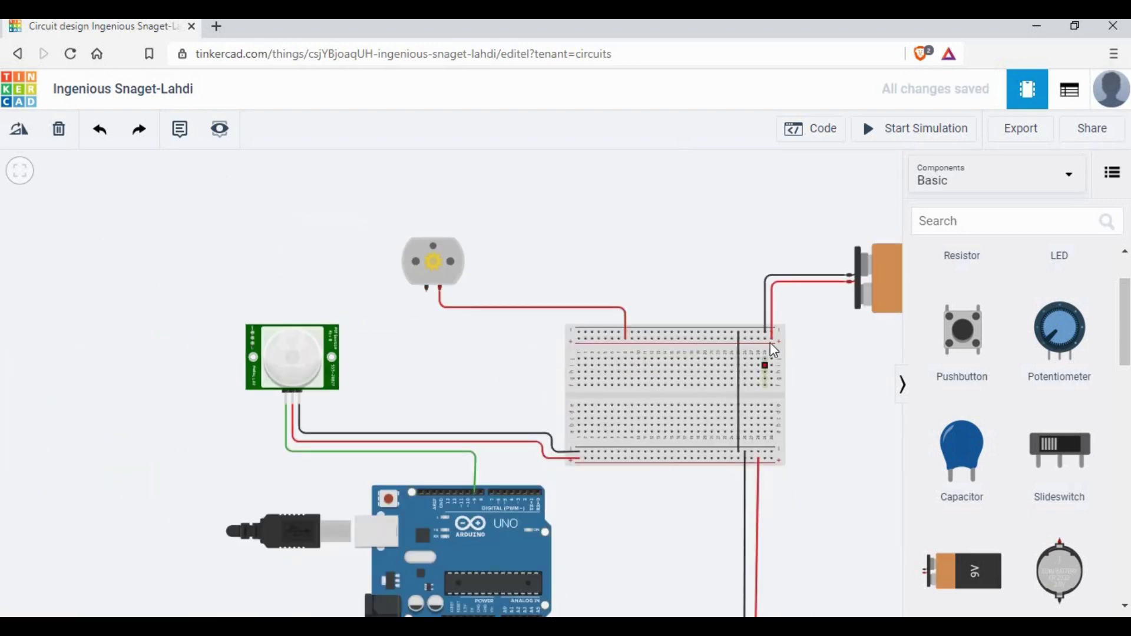
{"action": "scroll", "coordinate": [736, 319], "scroll_direction": "right", "scroll_amount": 3}
{"action": "scroll", "coordinate": [746, 329], "scroll_direction": "down", "scroll_amount": 1}
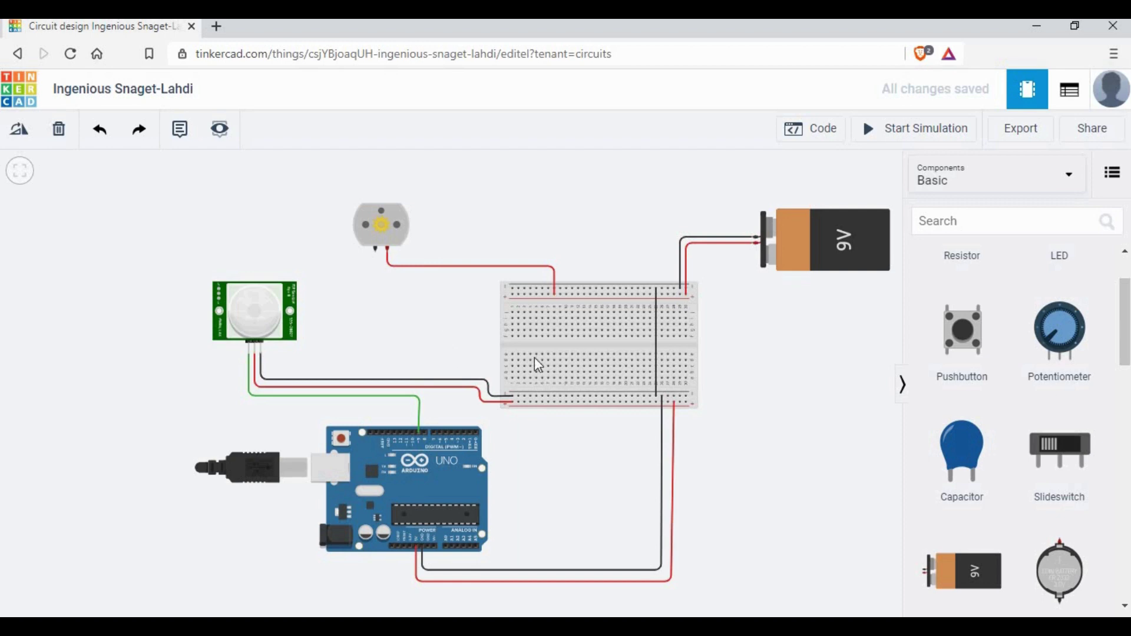
{"action": "scroll", "coordinate": [752, 371], "scroll_direction": "up", "scroll_amount": 1}
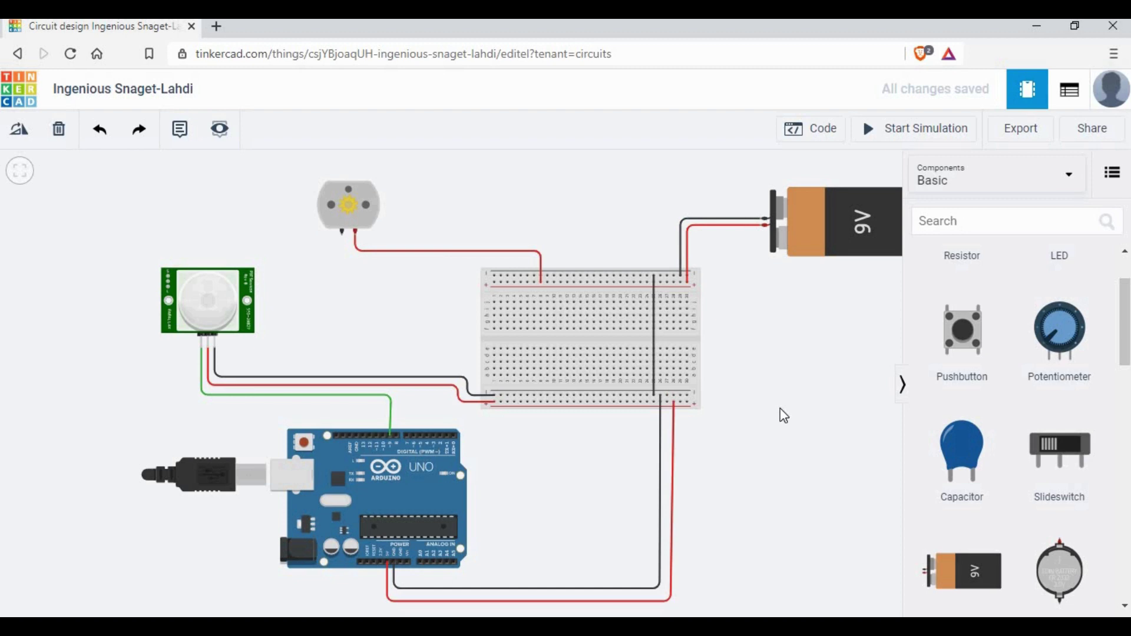
{"action": "left_click", "coordinate": [956, 220]}
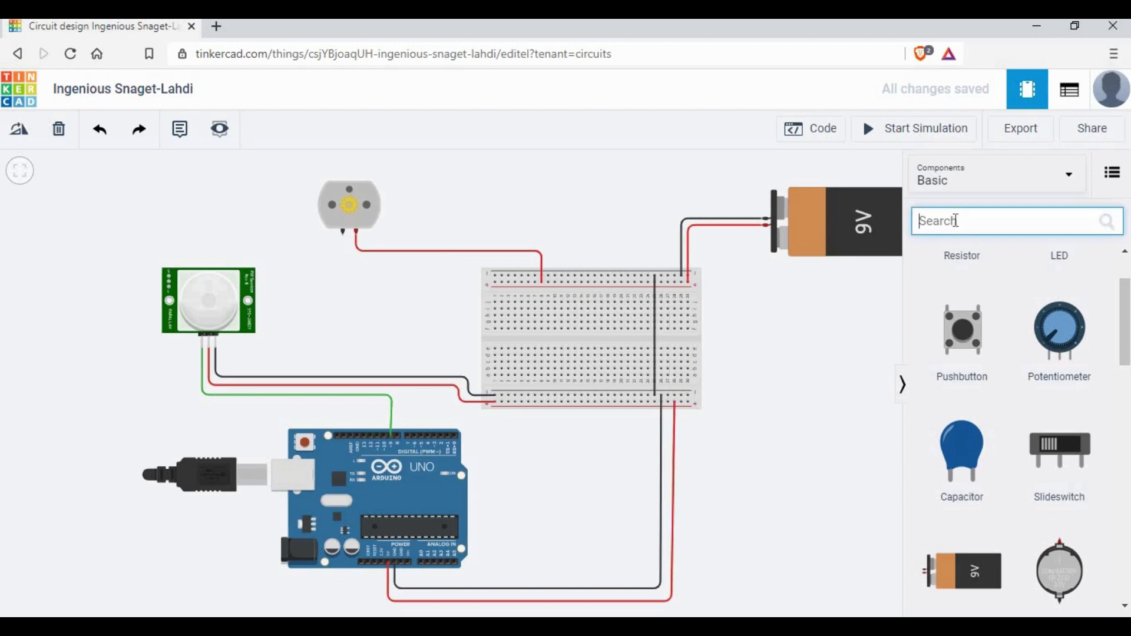
{"action": "type", "text": "tran"}
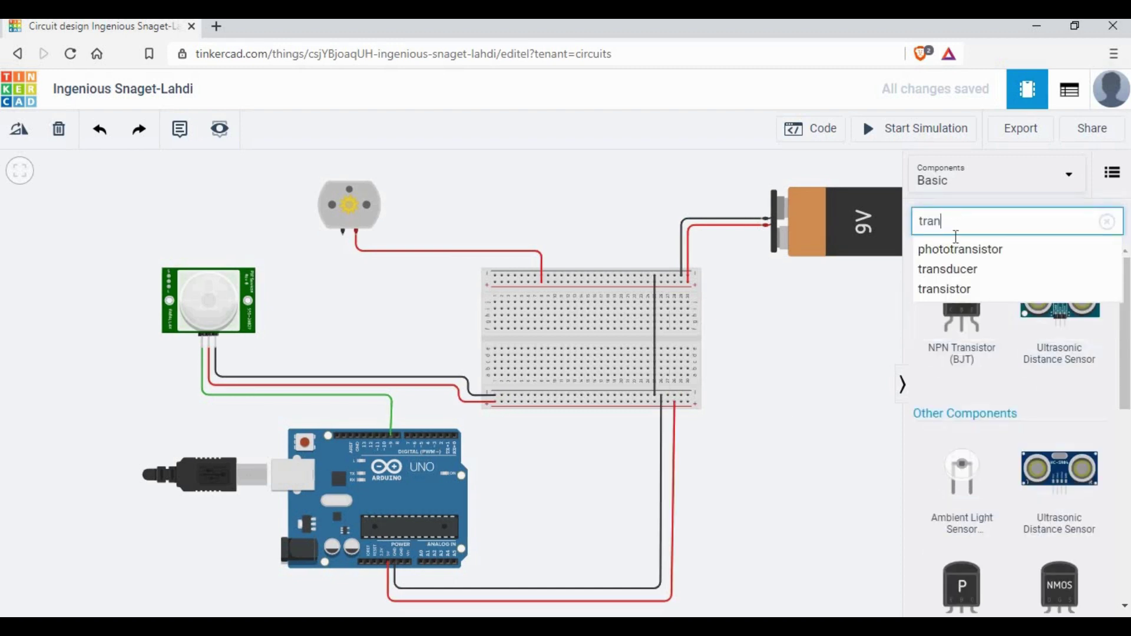
{"action": "left_click", "coordinate": [957, 290]}
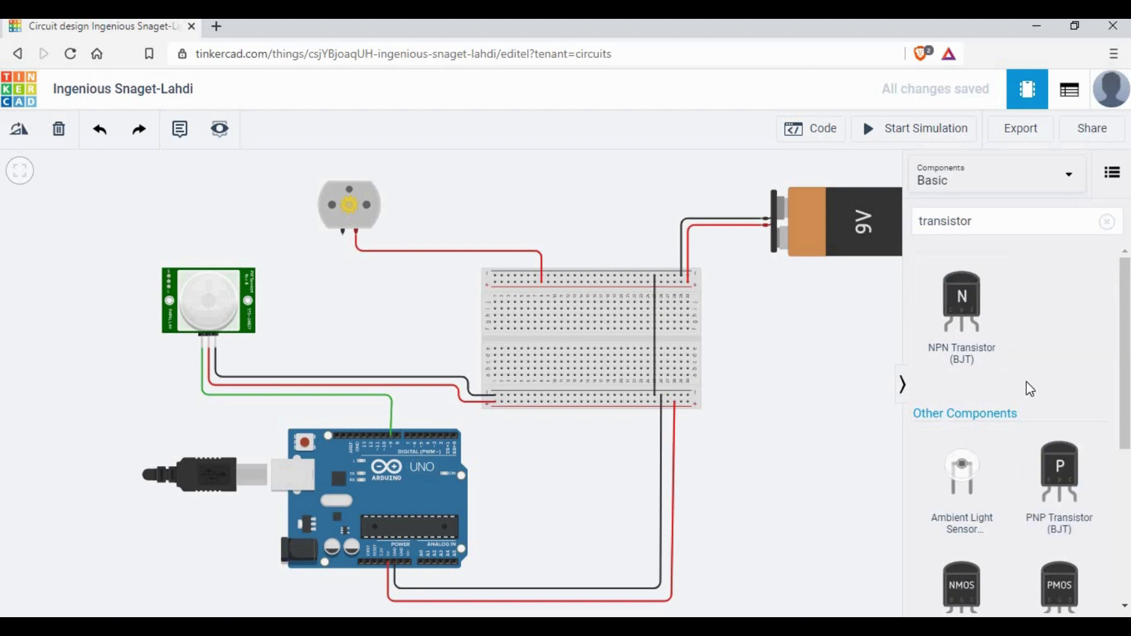
{"action": "scroll", "coordinate": [1026, 383], "scroll_direction": "down", "scroll_amount": 3}
{"action": "scroll", "coordinate": [1026, 389], "scroll_direction": "down", "scroll_amount": 1}
{"action": "left_click_drag", "start_coordinate": [962, 427], "coordinate": [551, 362]}
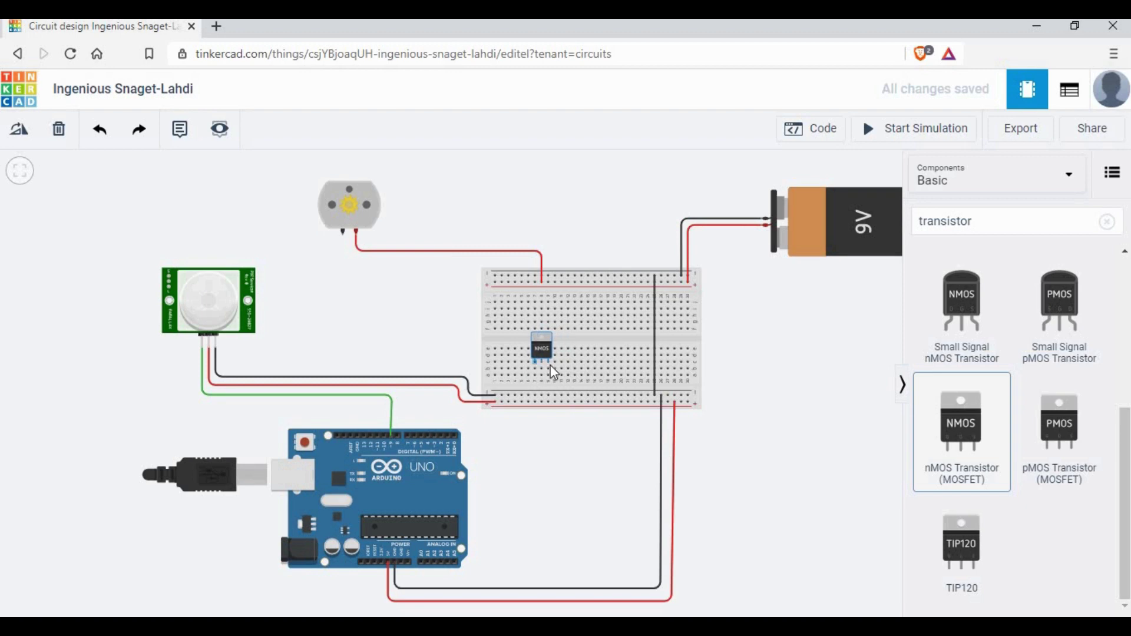
{"action": "left_click", "coordinate": [808, 423]}
Step: Wire the transistor's source column at hole b10 to the breadboard's lower negative rail at column 10, and color the wire black
{"action": "scroll", "coordinate": [808, 426], "scroll_direction": "up", "scroll_amount": 5}
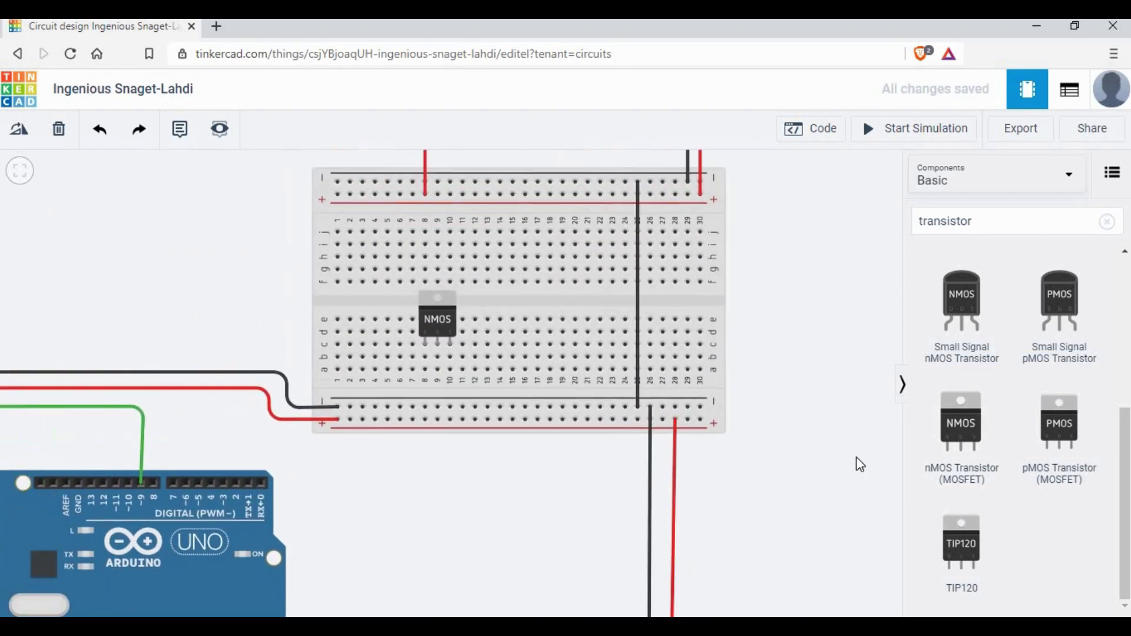
{"action": "scroll", "coordinate": [812, 441], "scroll_direction": "down", "scroll_amount": 2}
{"action": "scroll", "coordinate": [580, 407], "scroll_direction": "up", "scroll_amount": 1}
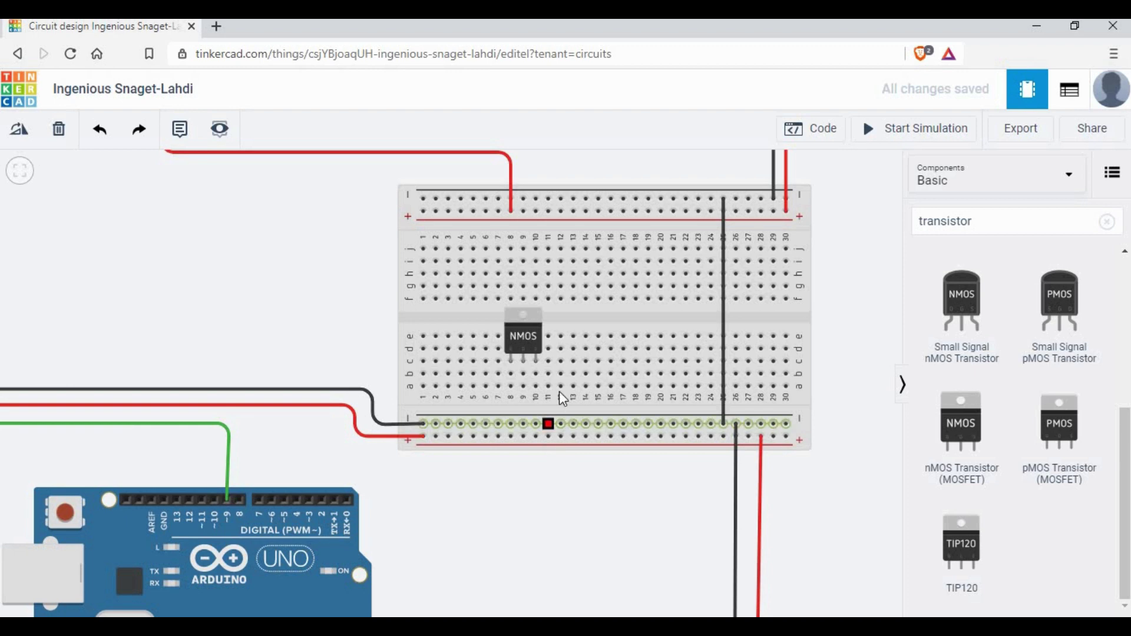
{"action": "scroll", "coordinate": [557, 412], "scroll_direction": "up", "scroll_amount": 2}
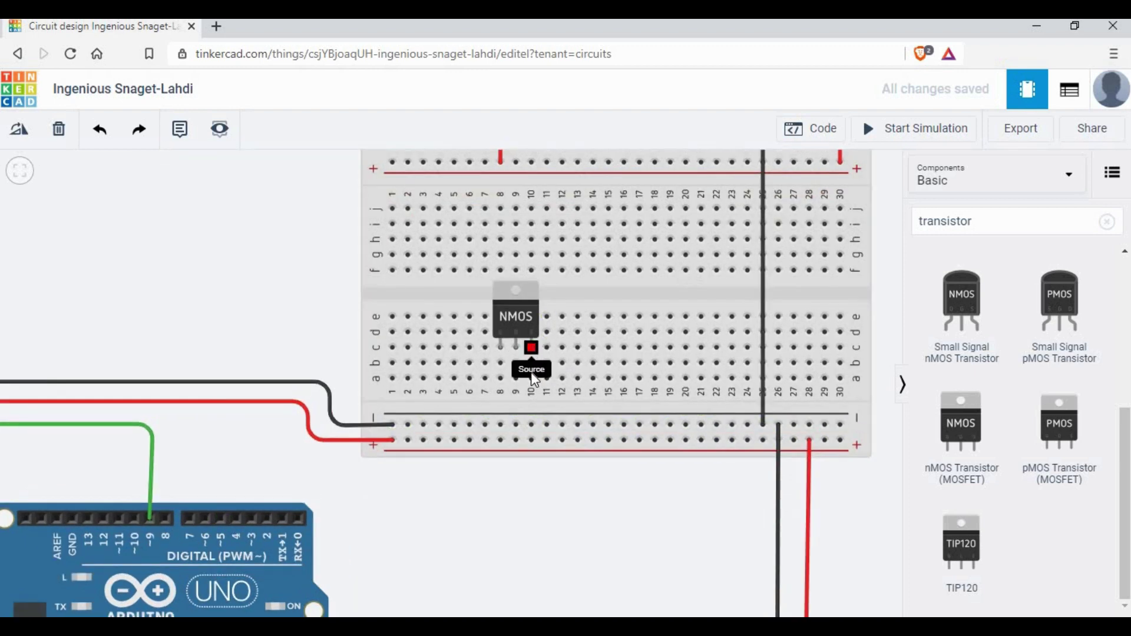
{"action": "left_click", "coordinate": [529, 422]}
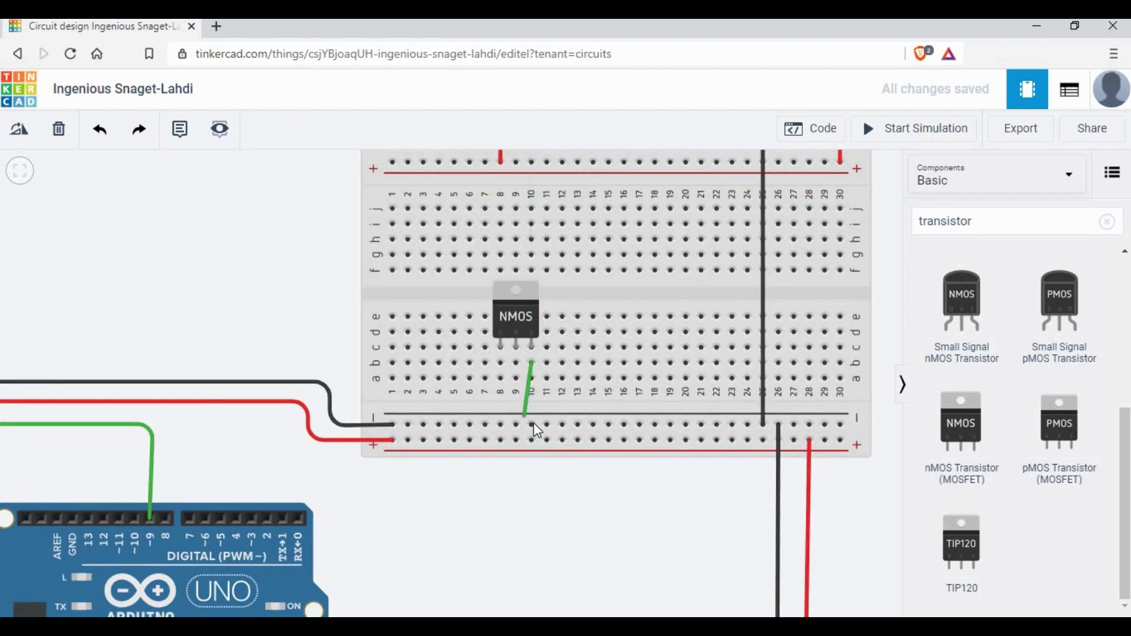
{"action": "left_click", "coordinate": [744, 204]}
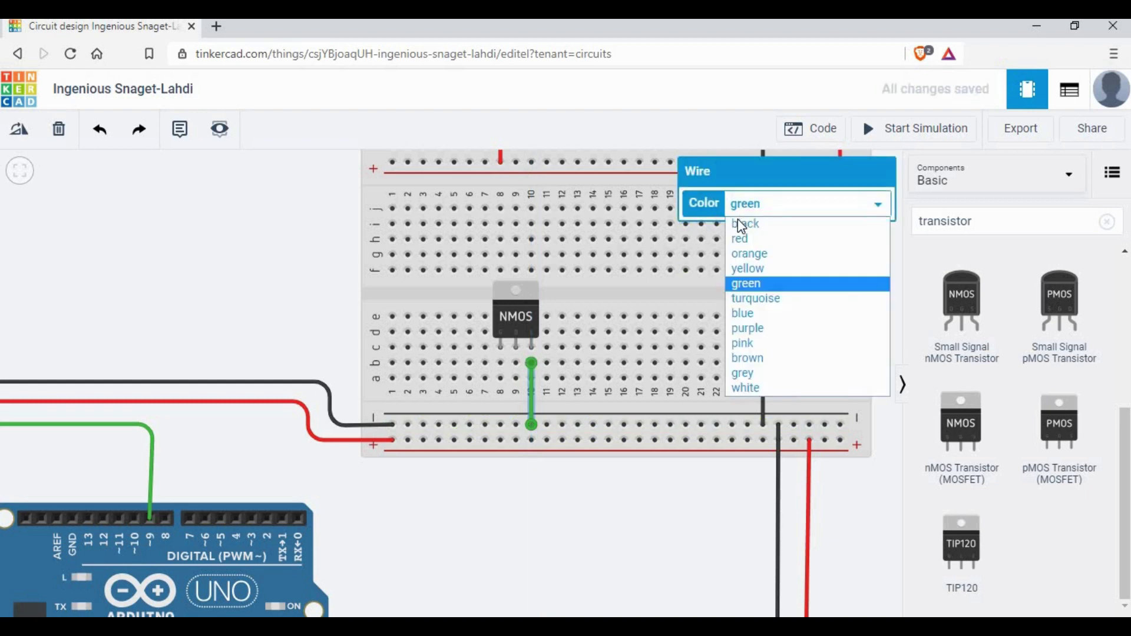
{"action": "left_click", "coordinate": [743, 223]}
{"action": "key", "text": "Escape"}
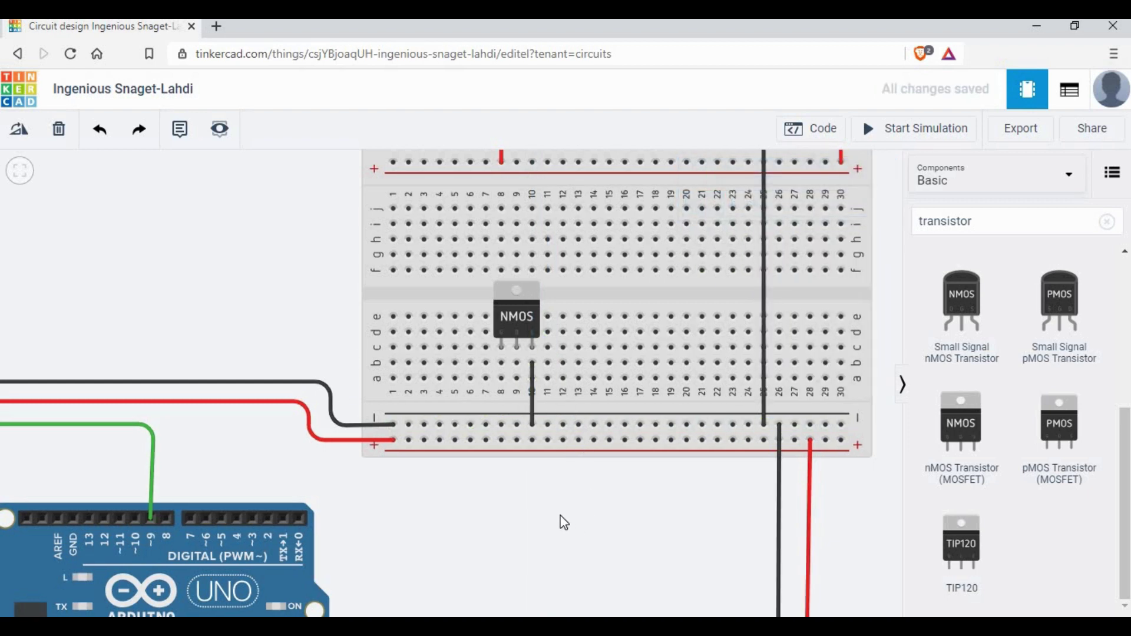
Step: Wire the DC motor's black terminal to breadboard hole h5, color the wire black, and straighten its last bend
{"action": "scroll", "coordinate": [564, 523], "scroll_direction": "down", "scroll_amount": 3}
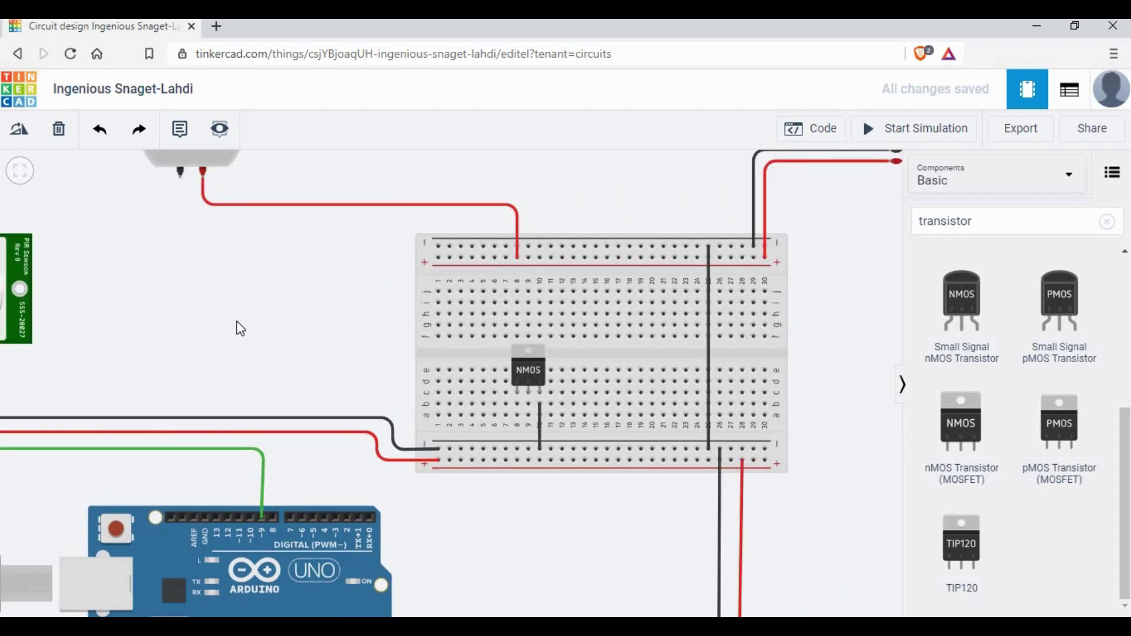
{"action": "left_click", "coordinate": [180, 177]}
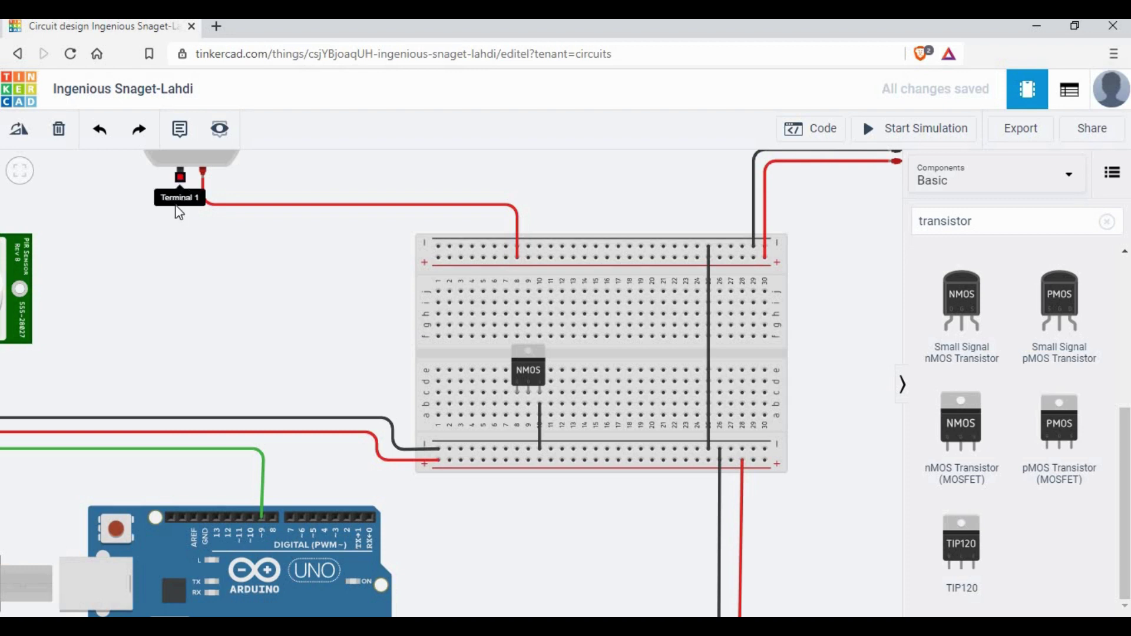
{"action": "left_click", "coordinate": [180, 242]}
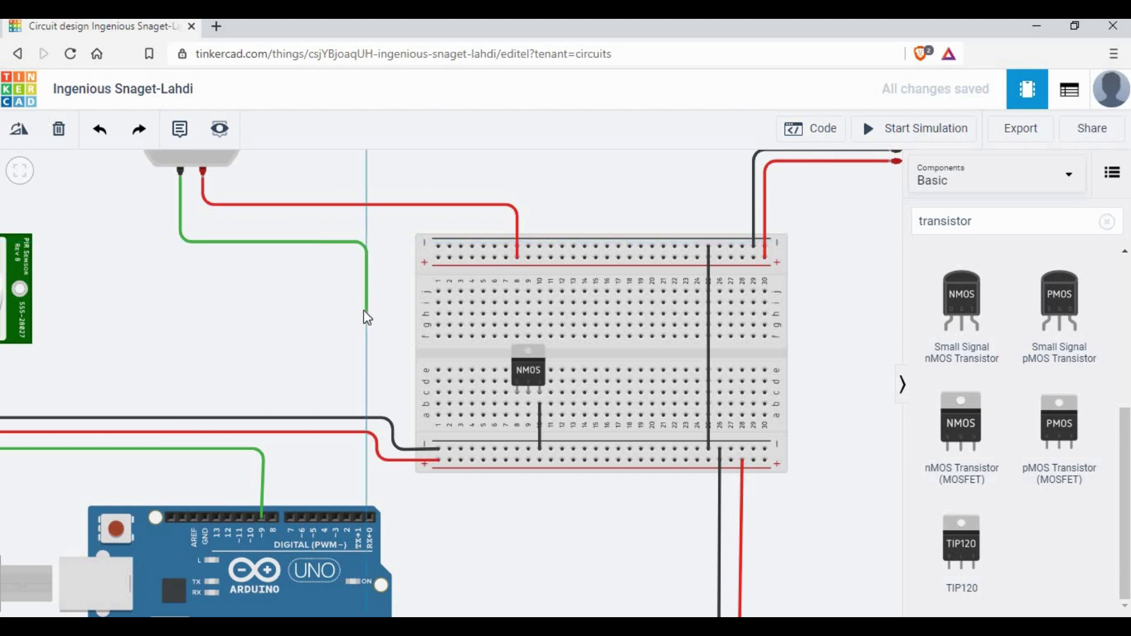
{"action": "left_click", "coordinate": [362, 309]}
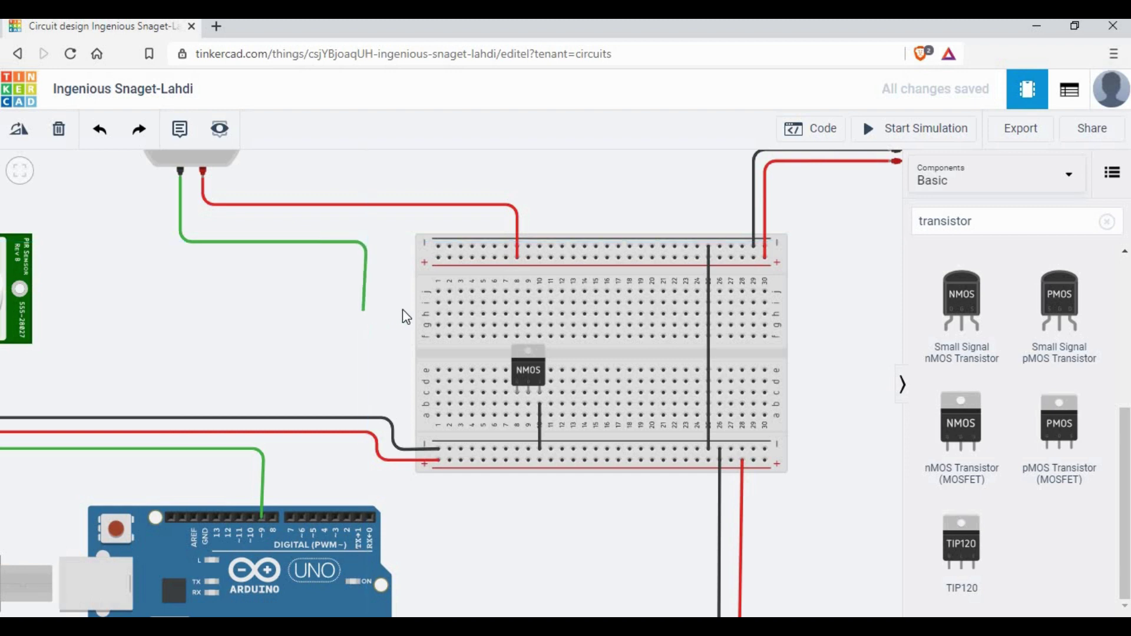
{"action": "left_click", "coordinate": [482, 312]}
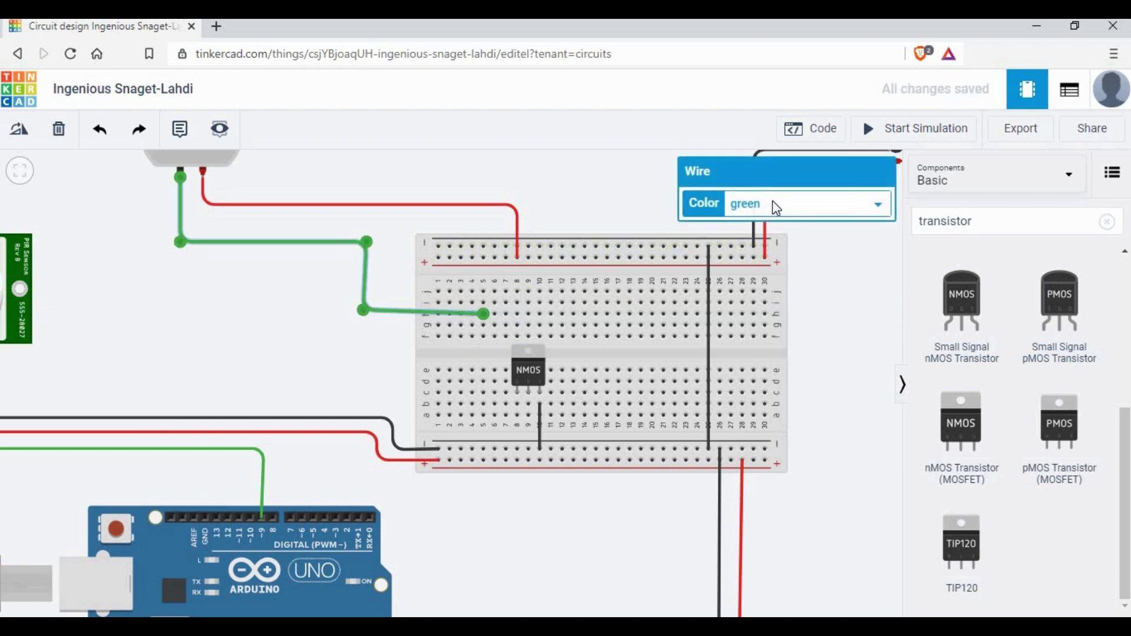
{"action": "left_click", "coordinate": [772, 202]}
{"action": "left_click", "coordinate": [760, 224]}
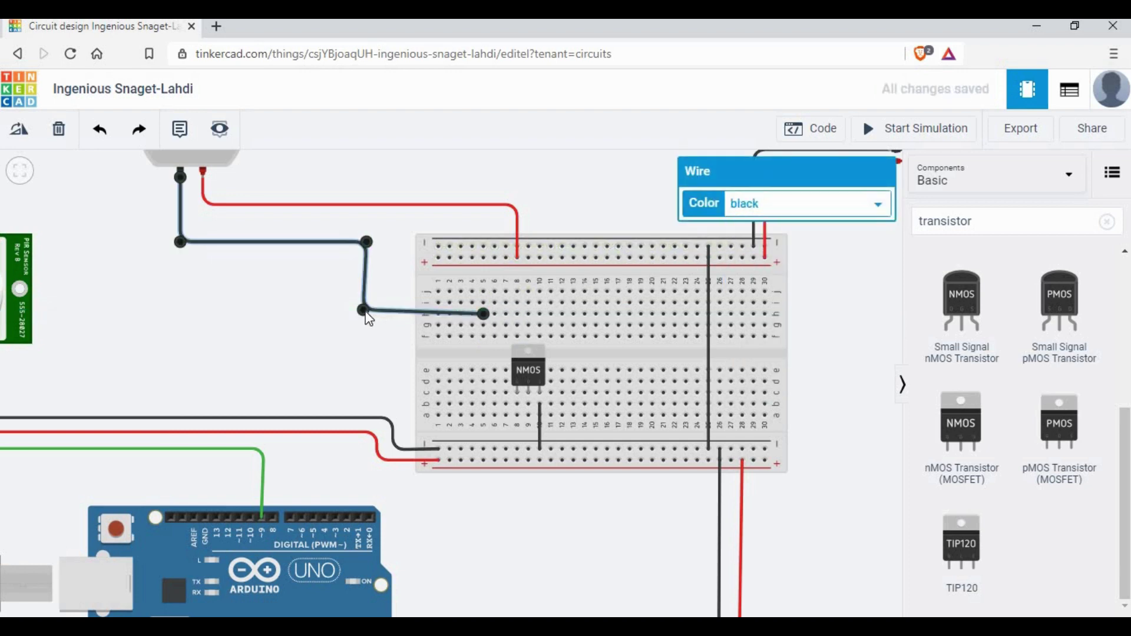
{"action": "left_click_drag", "start_coordinate": [366, 315], "coordinate": [369, 318]}
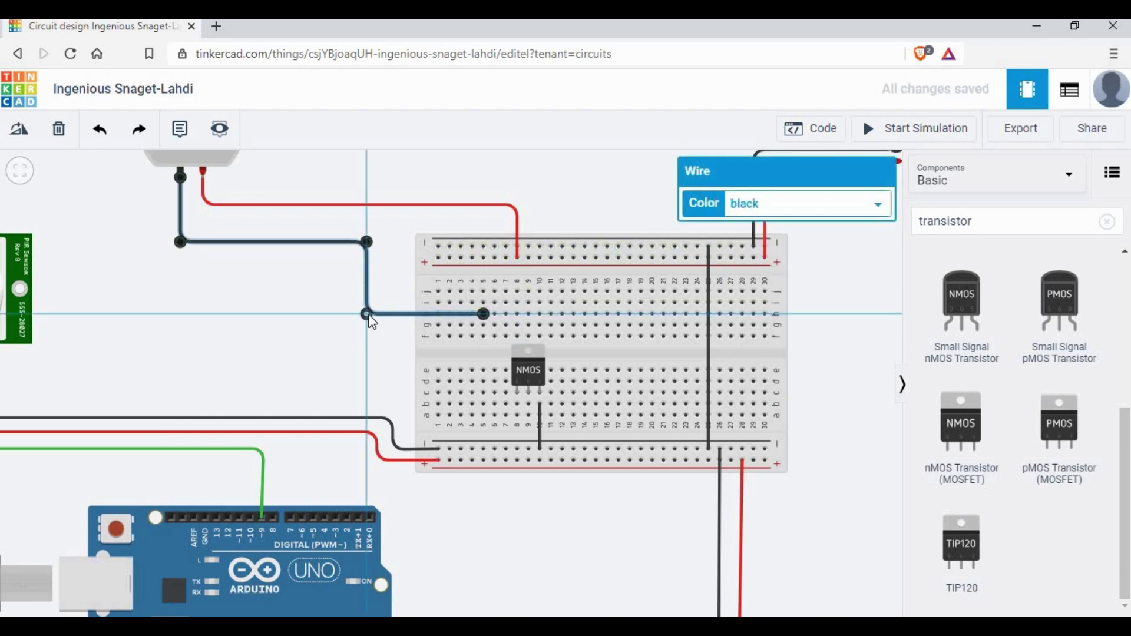
Step: Wire the transistor's drain column at hole b9 to hole g5, in the motor wire's column, and color the wire black
{"action": "left_click", "coordinate": [529, 404]}
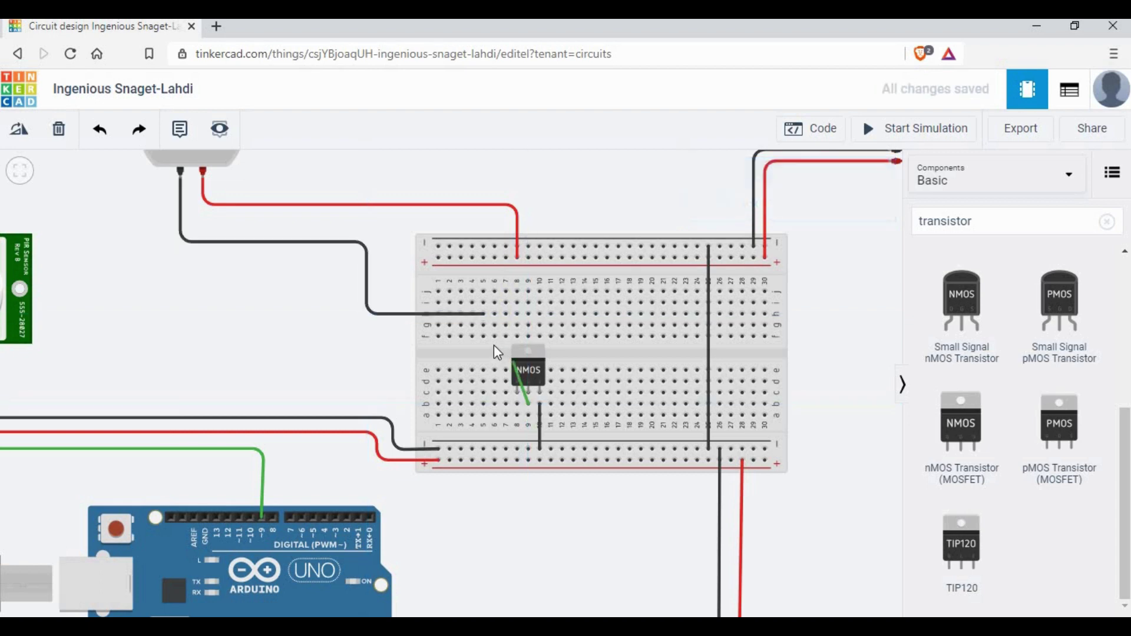
{"action": "left_click", "coordinate": [483, 325]}
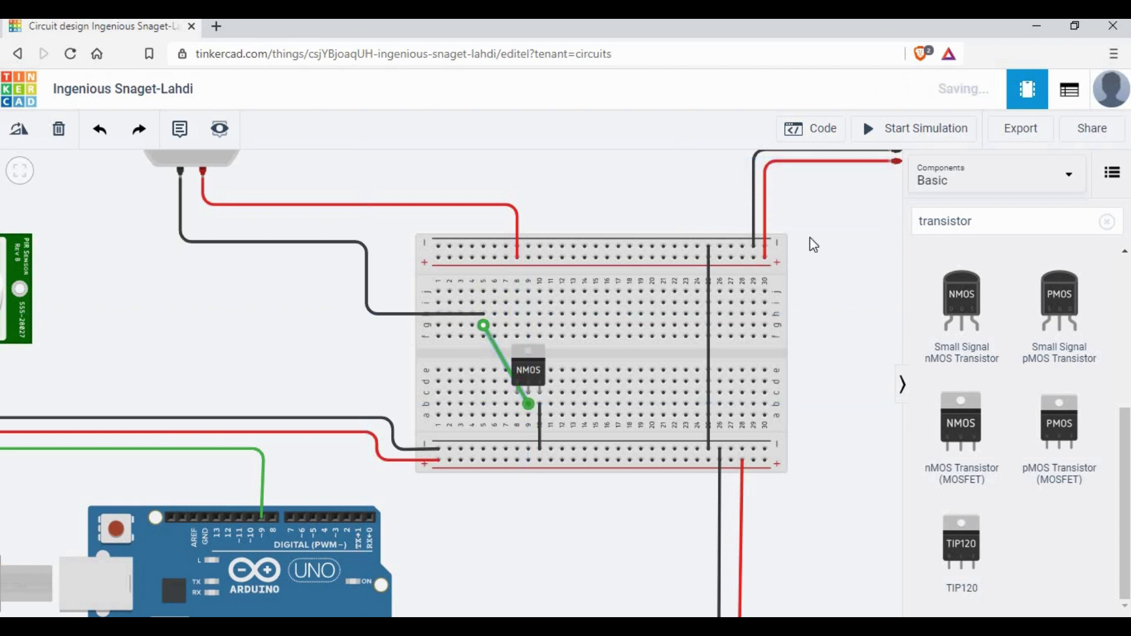
{"action": "left_click", "coordinate": [790, 206]}
{"action": "left_click", "coordinate": [760, 223]}
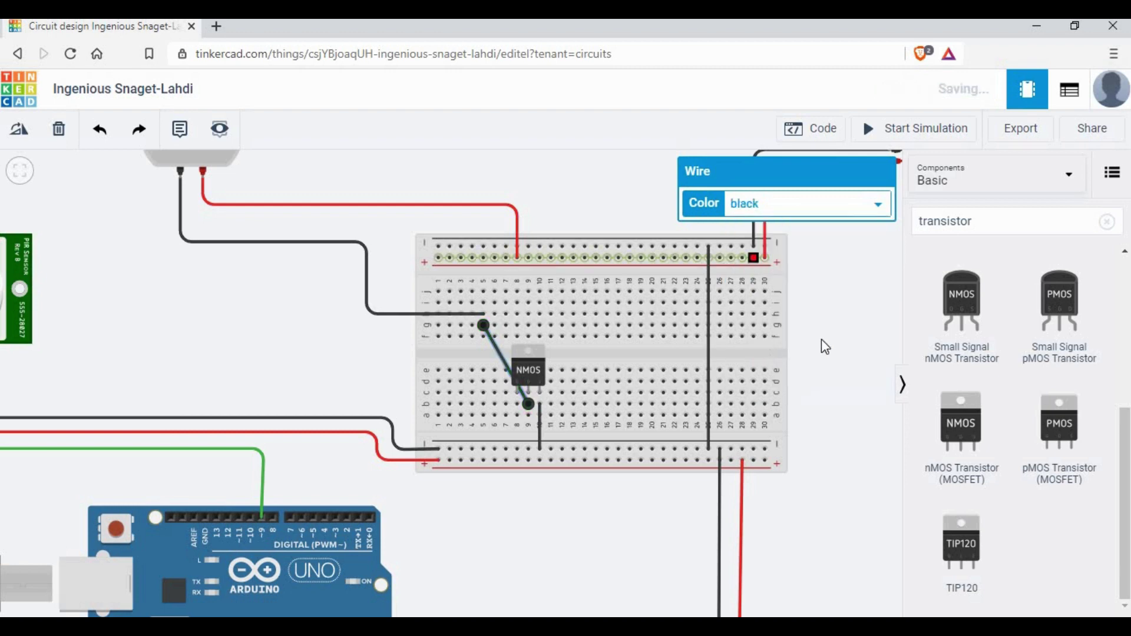
{"action": "left_click", "coordinate": [837, 329]}
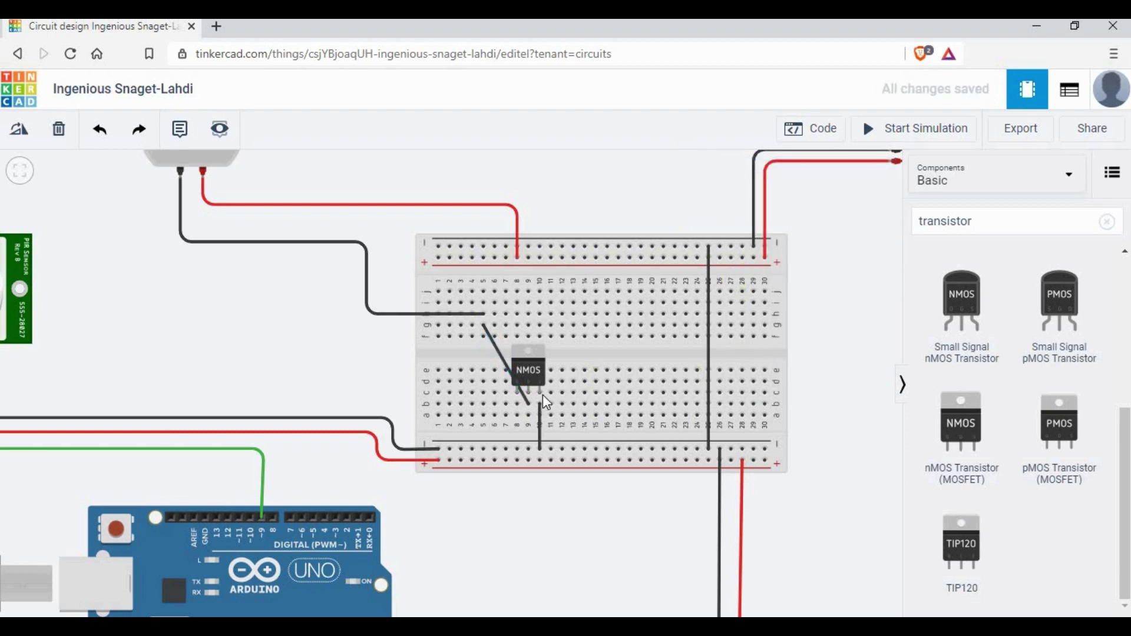
{"action": "scroll", "coordinate": [544, 398], "scroll_direction": "up", "scroll_amount": 3}
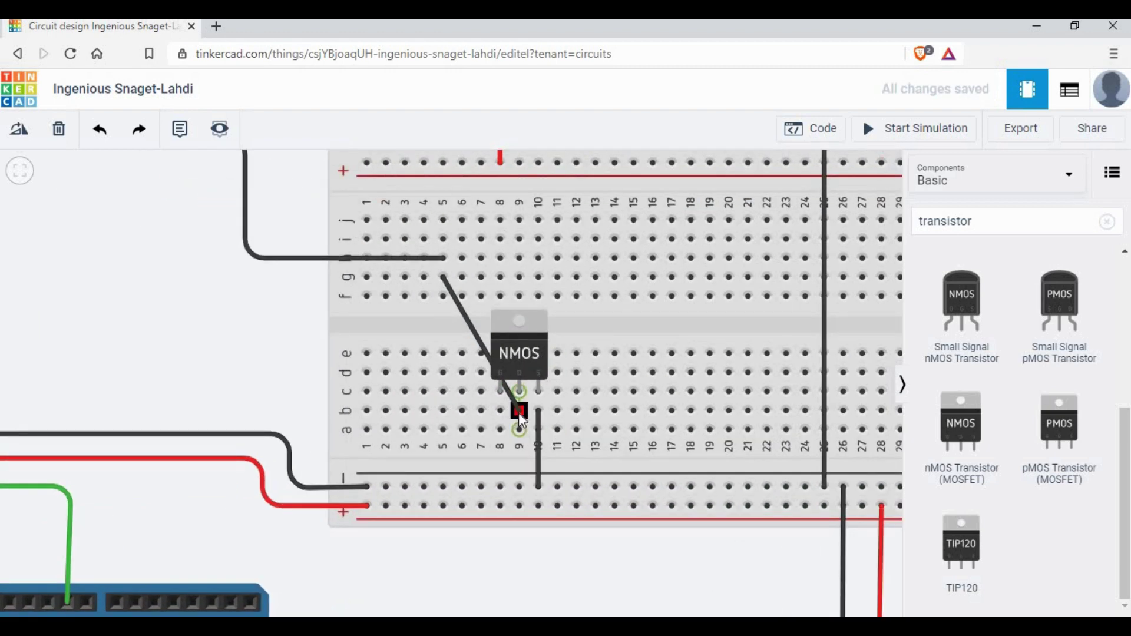
{"action": "left_click", "coordinate": [442, 259]}
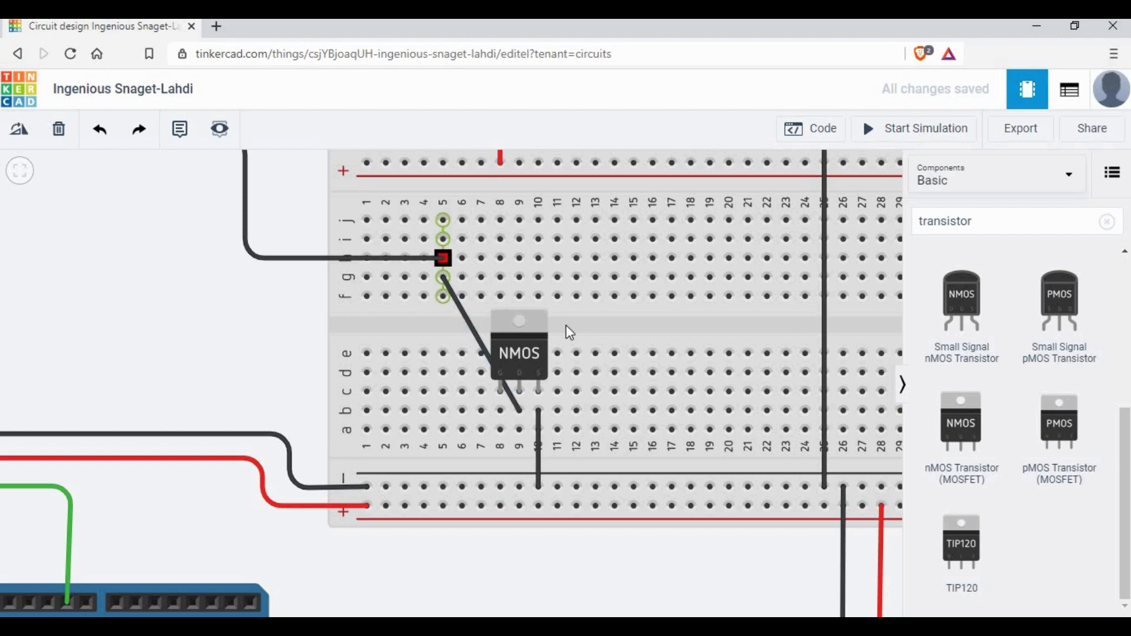
Step: Wire the Arduino's digital pin 2 to hole a8 in the transistor's gate column, and color the wire purple
{"action": "scroll", "coordinate": [608, 320], "scroll_direction": "down", "scroll_amount": 5}
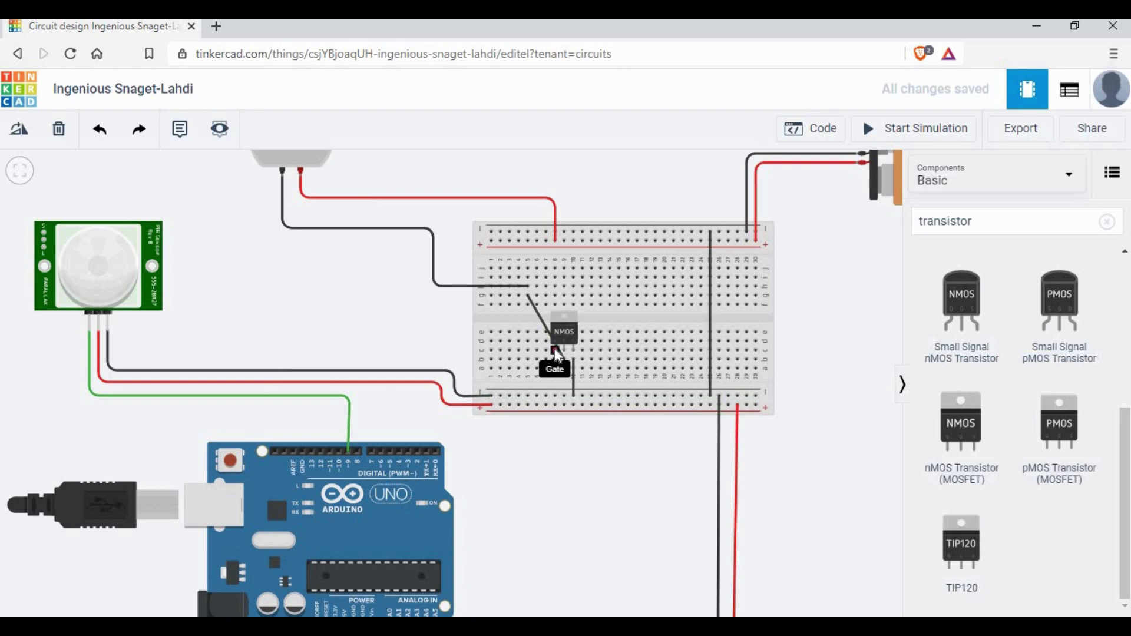
{"action": "left_click", "coordinate": [418, 450]}
{"action": "left_click", "coordinate": [553, 369]}
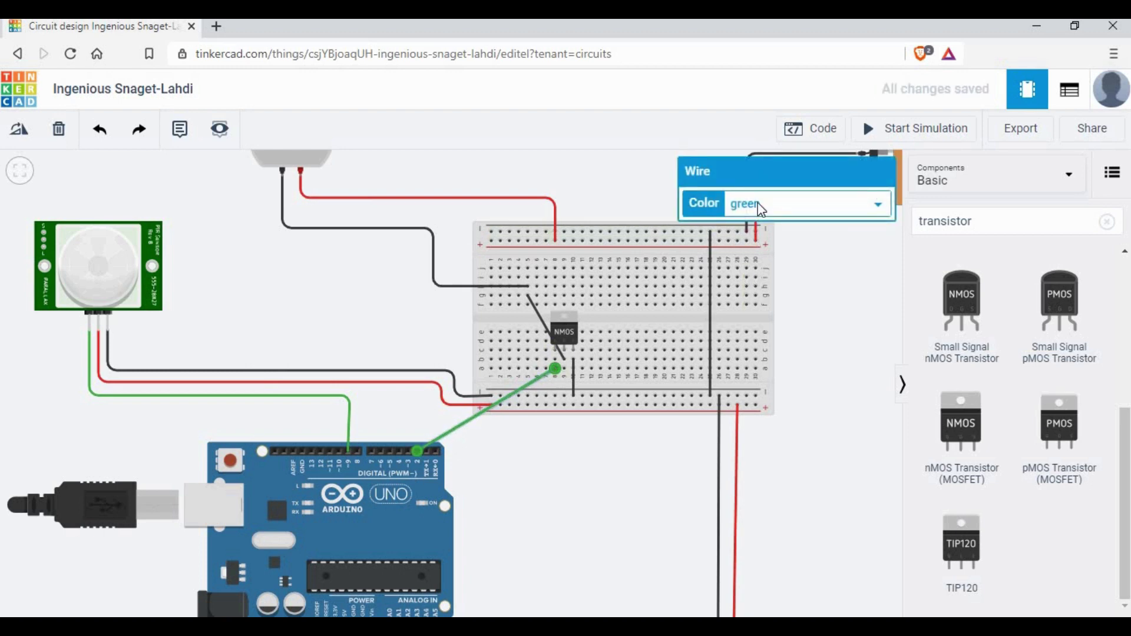
{"action": "left_click", "coordinate": [761, 209]}
{"action": "left_click", "coordinate": [750, 330]}
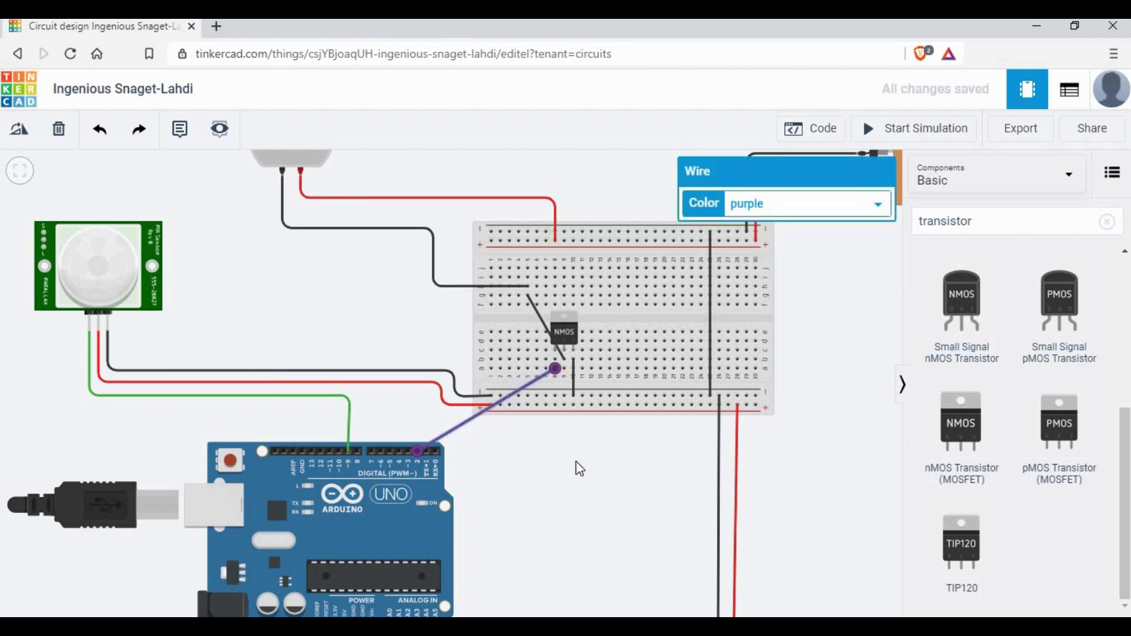
{"action": "left_click", "coordinate": [580, 469]}
{"action": "scroll", "coordinate": [576, 465], "scroll_direction": "up", "scroll_amount": 3}
{"action": "left_click", "coordinate": [557, 305]}
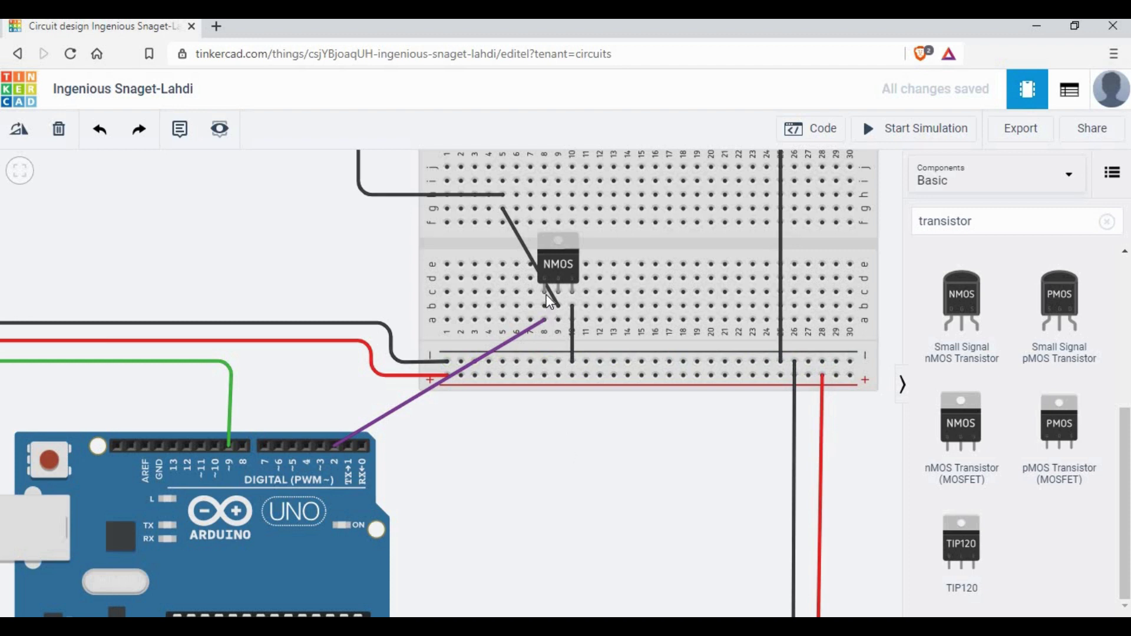
{"action": "left_click", "coordinate": [544, 318]}
{"action": "scroll", "coordinate": [556, 482], "scroll_direction": "down", "scroll_amount": 3}
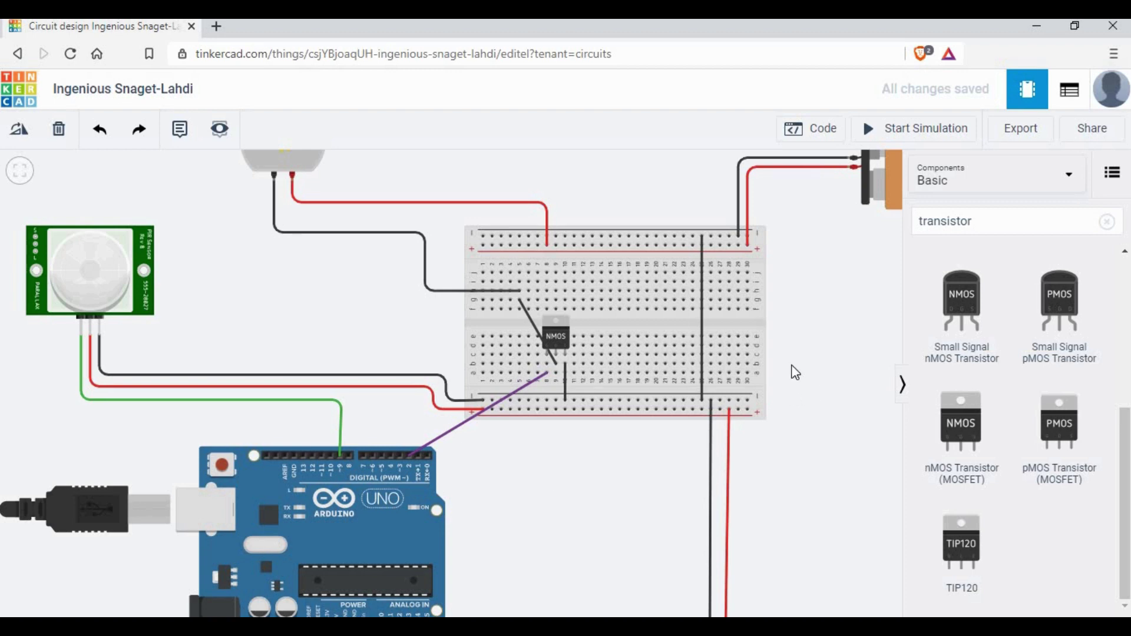
Step: Search the components for "diod" and place a Diode in column 5 between the upper positive rail and hole i5
{"action": "scroll", "coordinate": [793, 366], "scroll_direction": "up", "scroll_amount": 3}
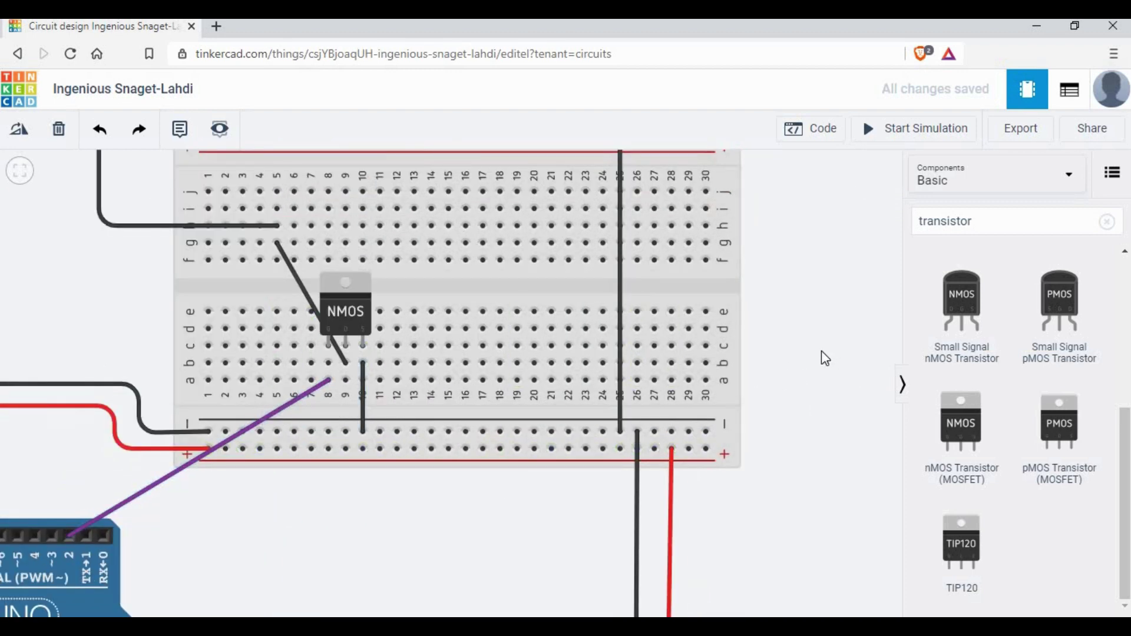
{"action": "scroll", "coordinate": [821, 353], "scroll_direction": "down", "scroll_amount": 3}
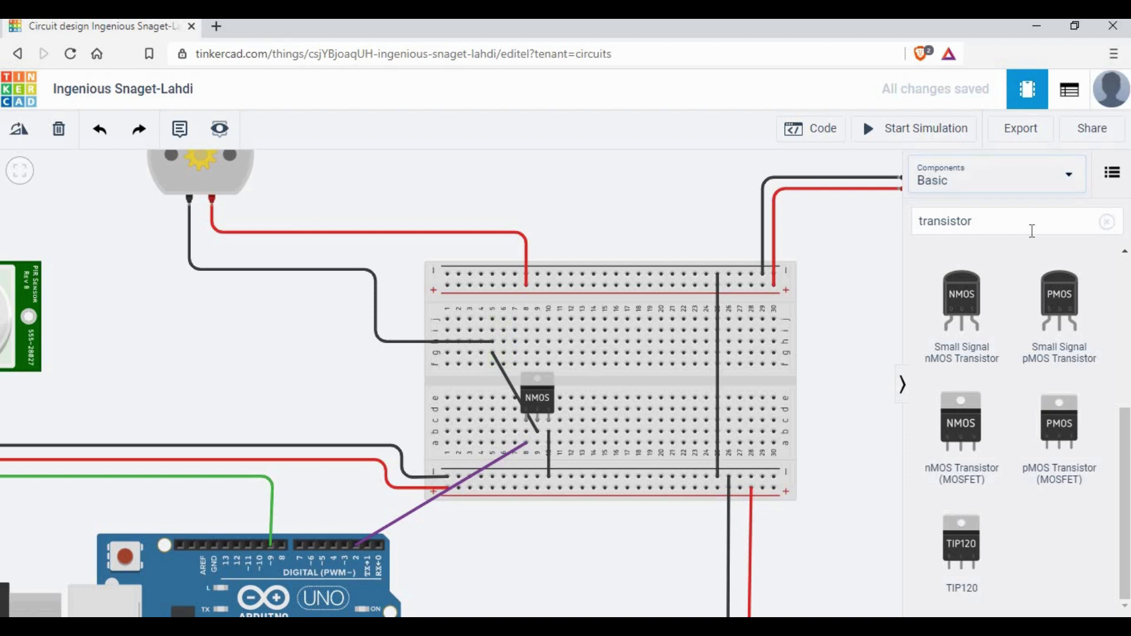
{"action": "left_click", "coordinate": [981, 227]}
{"action": "type", "text": "diod"}
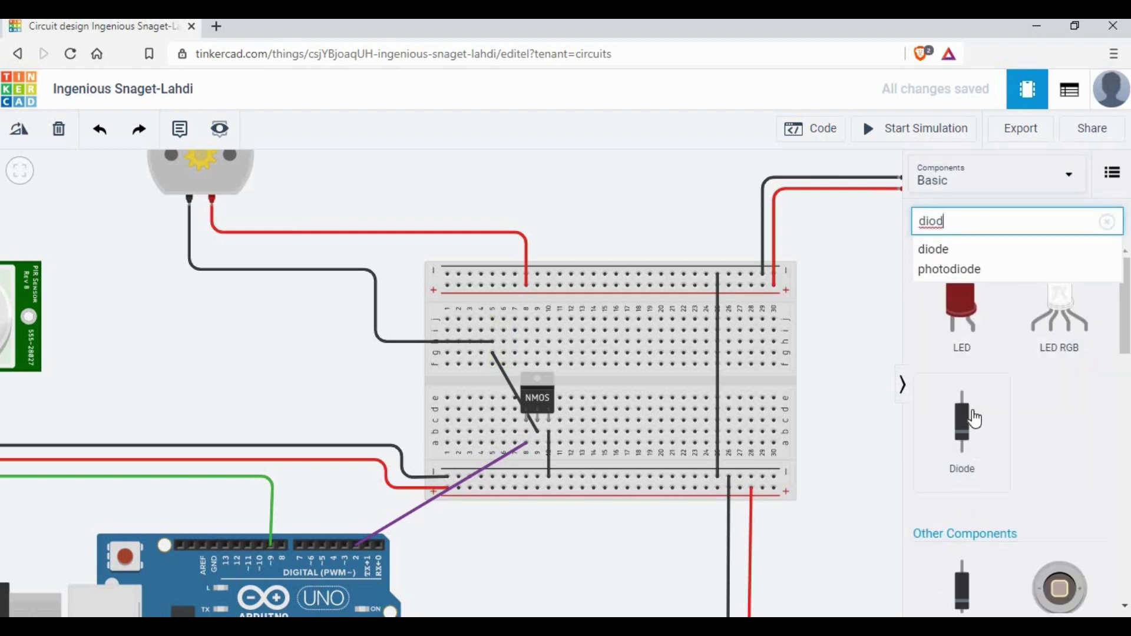
{"action": "left_click_drag", "start_coordinate": [989, 433], "coordinate": [498, 313]}
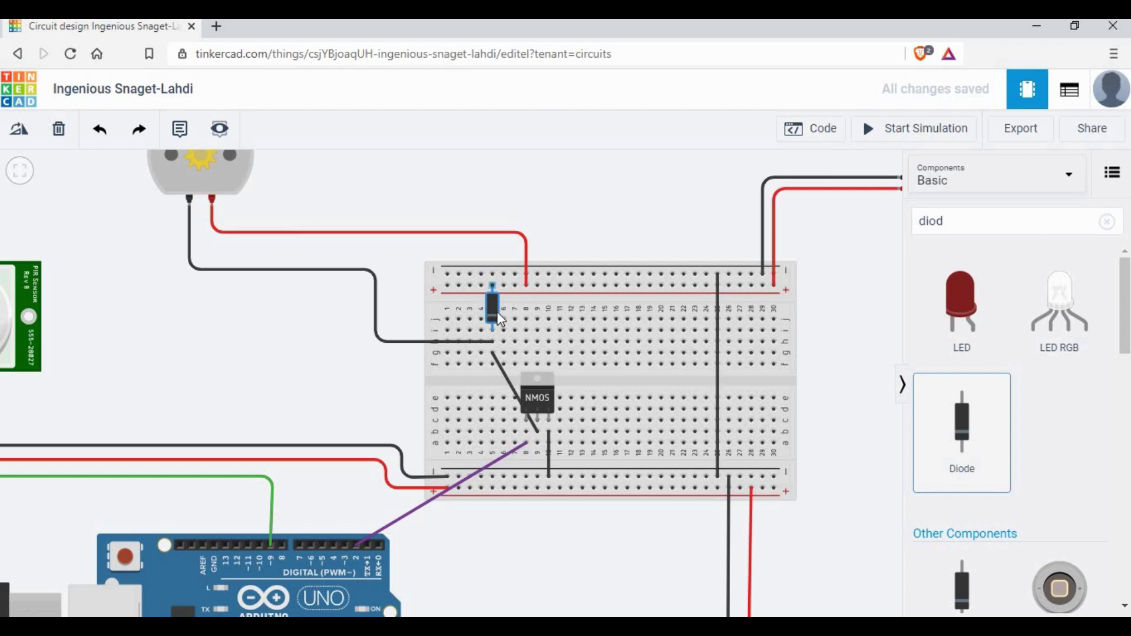
Step: Rotate the diode 180° in place so its banded end faces the breadboard's upper positive rail
{"action": "left_click", "coordinate": [492, 310]}
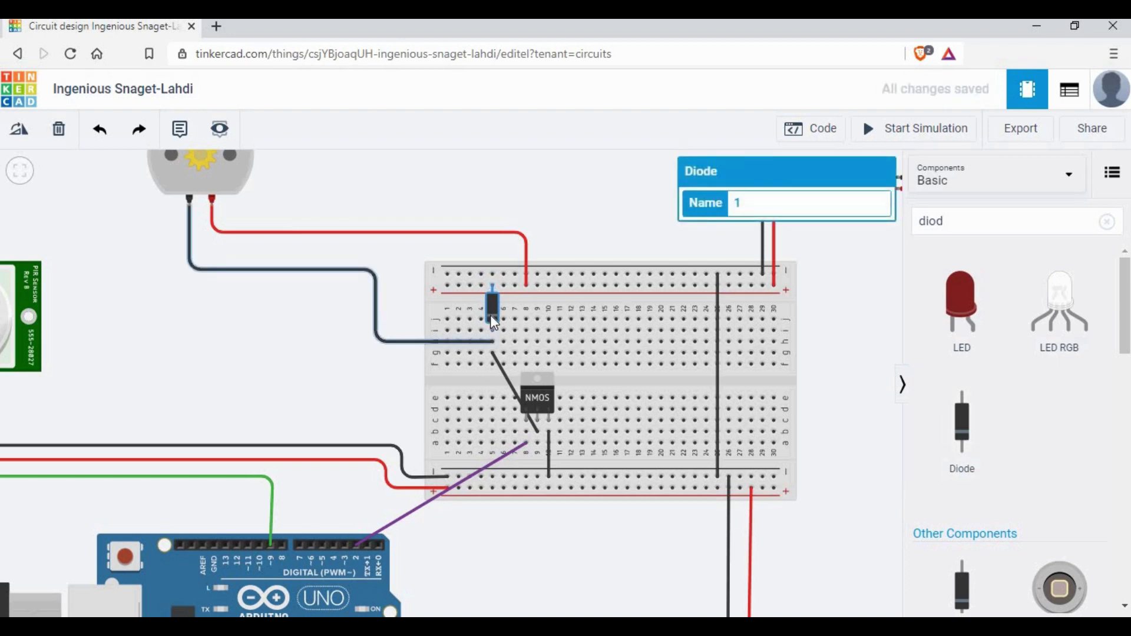
{"action": "scroll", "coordinate": [464, 315], "scroll_direction": "up", "scroll_amount": 3}
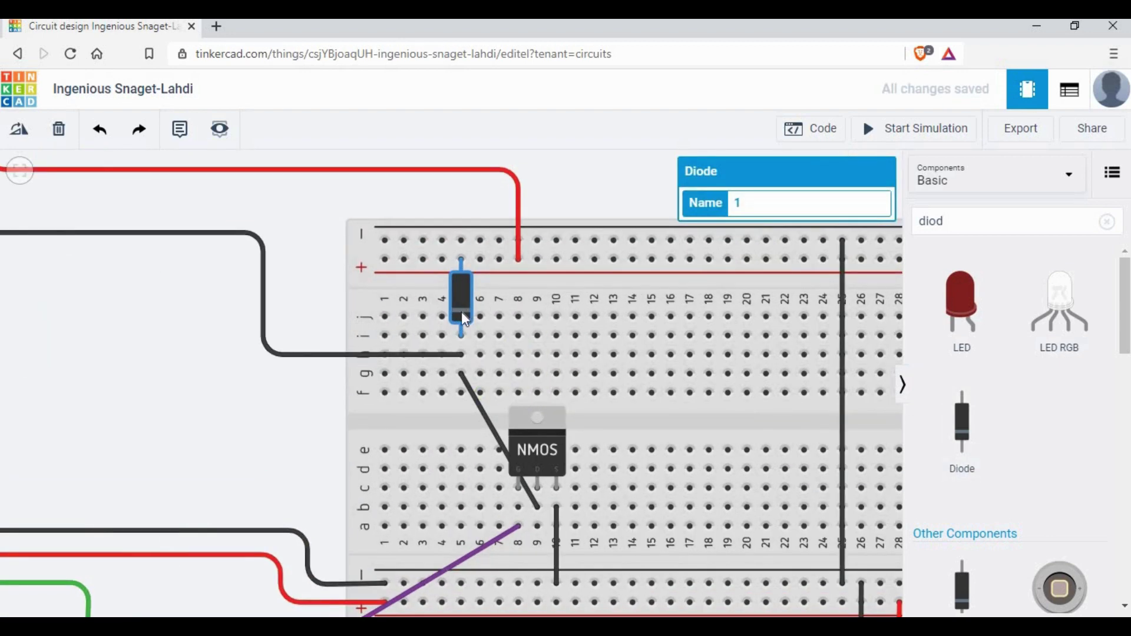
{"action": "left_click", "coordinate": [17, 131]}
{"action": "left_click", "coordinate": [18, 131]}
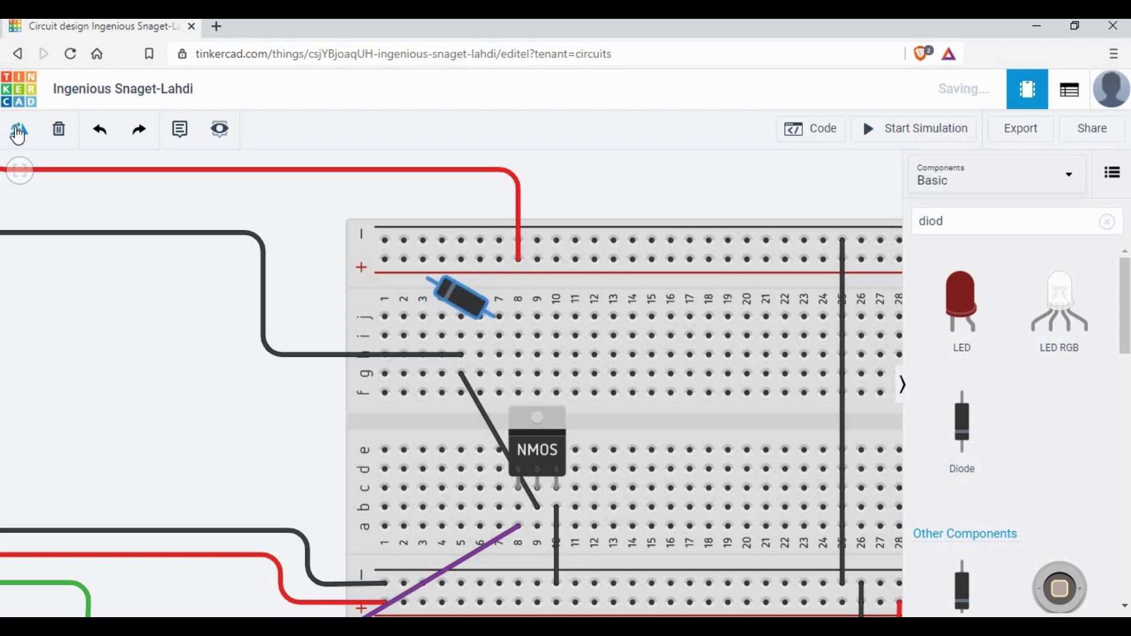
{"action": "left_click", "coordinate": [18, 131]}
{"action": "left_click", "coordinate": [17, 130]}
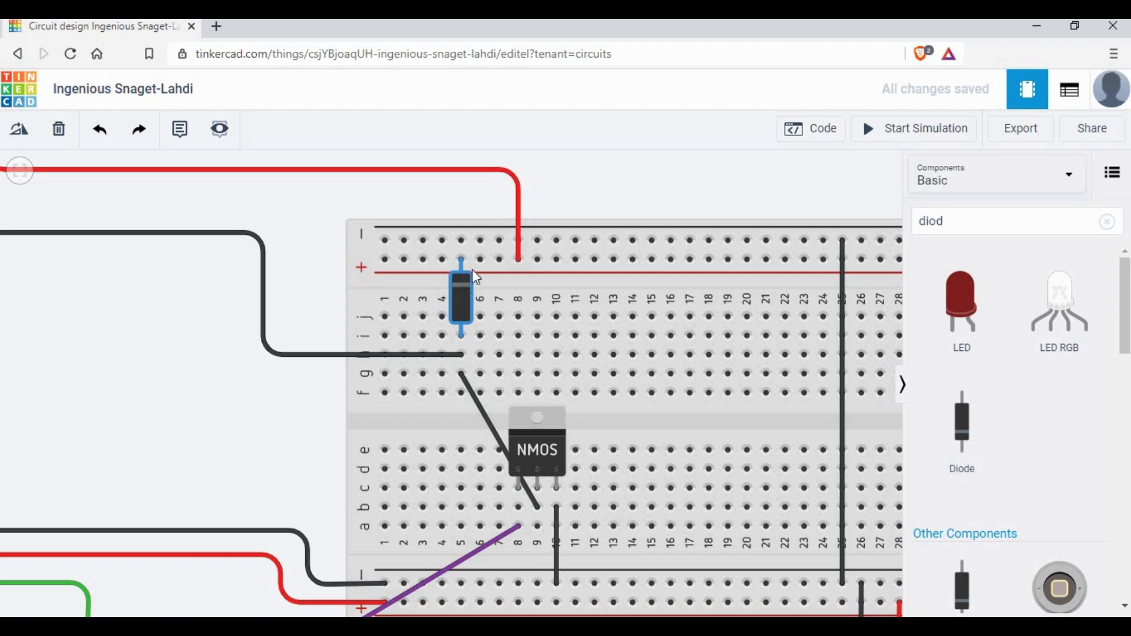
{"action": "left_click", "coordinate": [617, 185]}
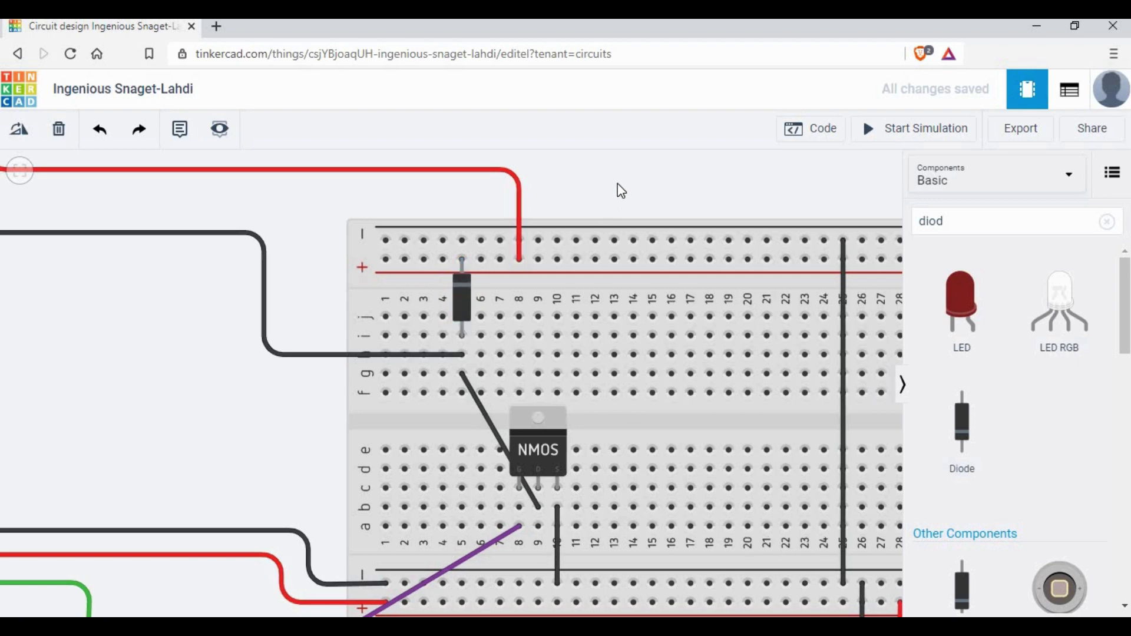
Step: Review the whole circuit, examining the Arduino's 5V and GND wires to the breadboard and the PIR sensor's wiring
{"action": "scroll", "coordinate": [621, 191], "scroll_direction": "up", "scroll_amount": 1}
{"action": "scroll", "coordinate": [621, 190], "scroll_direction": "down", "scroll_amount": 5}
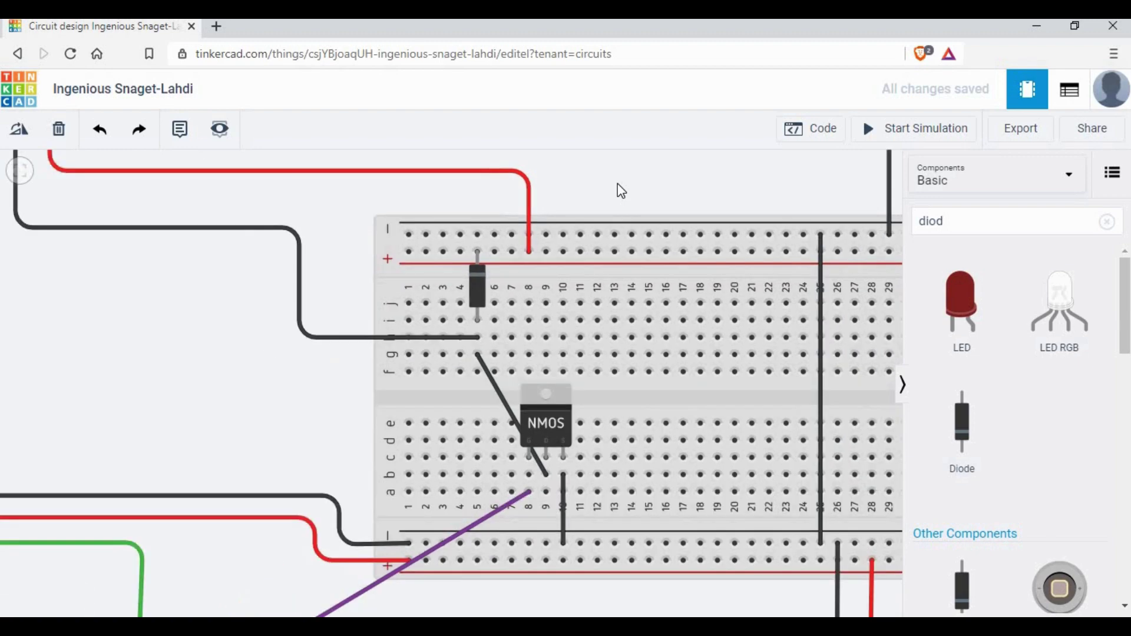
{"action": "scroll", "coordinate": [748, 360], "scroll_direction": "down", "scroll_amount": 3}
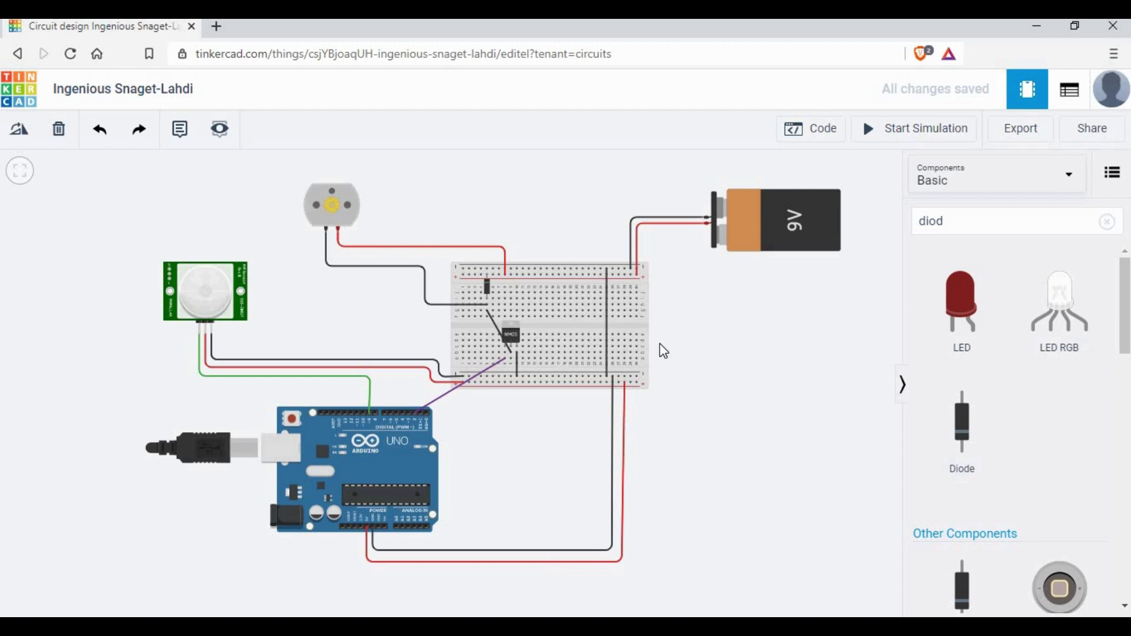
{"action": "scroll", "coordinate": [663, 351], "scroll_direction": "up", "scroll_amount": 1}
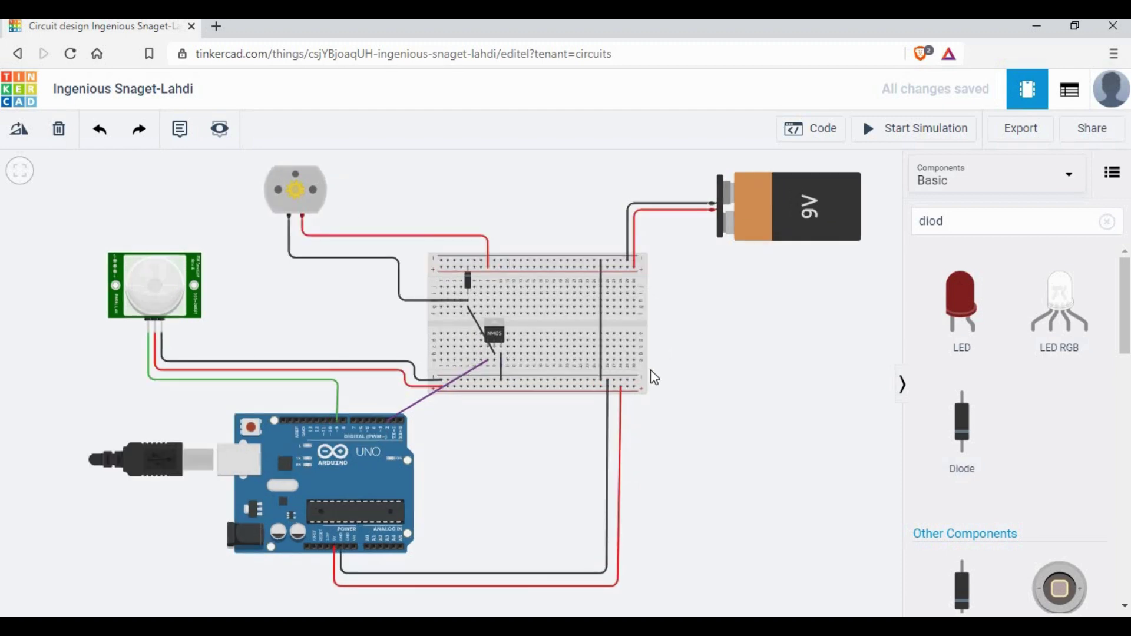
{"action": "scroll", "coordinate": [657, 380], "scroll_direction": "up", "scroll_amount": 1}
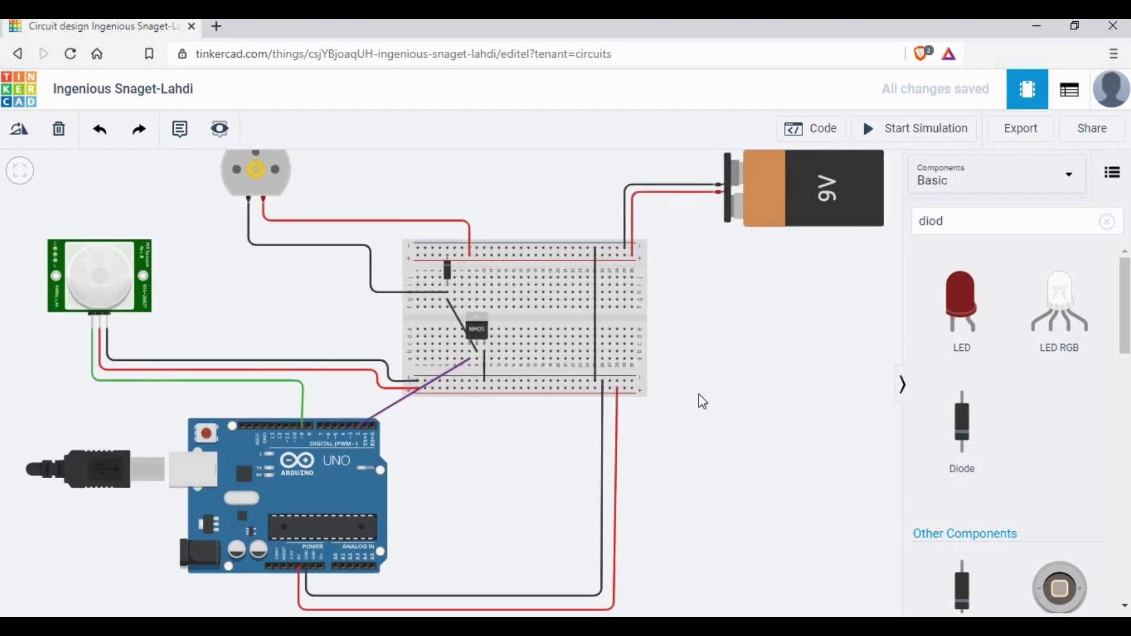
{"action": "scroll", "coordinate": [695, 384], "scroll_direction": "down", "scroll_amount": 1}
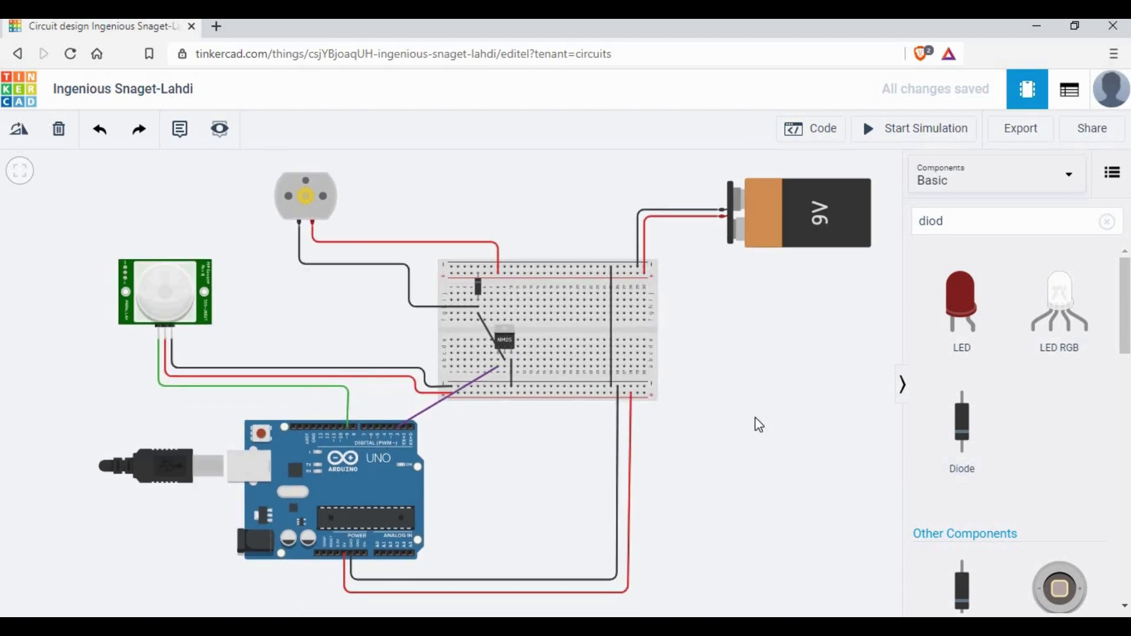
{"action": "scroll", "coordinate": [563, 512], "scroll_direction": "up", "scroll_amount": 3}
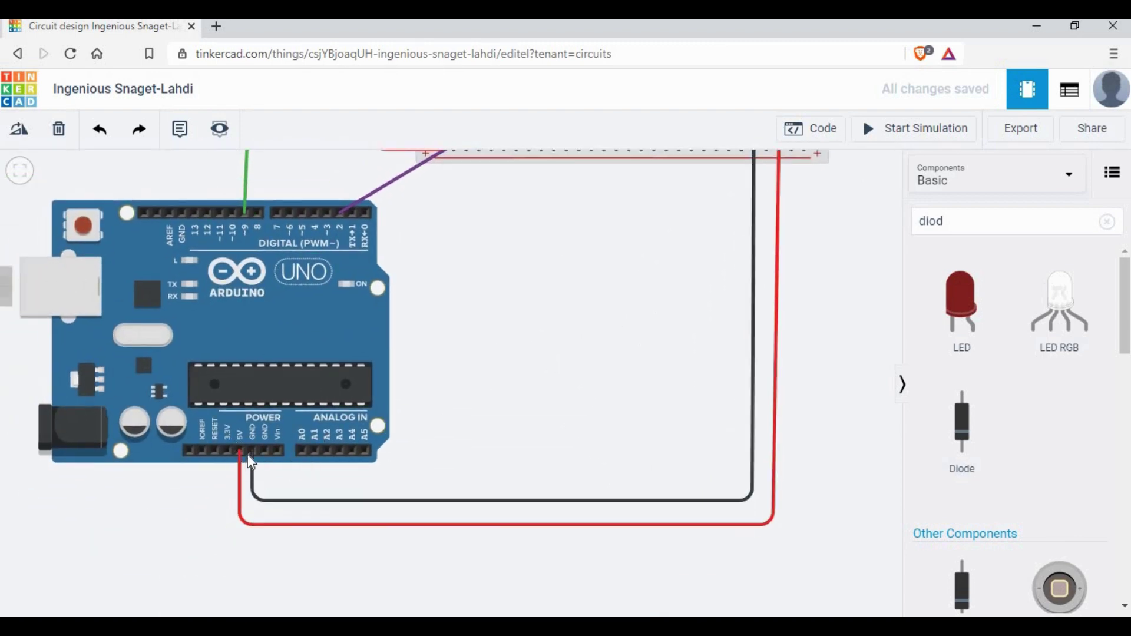
{"action": "scroll", "coordinate": [822, 367], "scroll_direction": "up", "scroll_amount": 5}
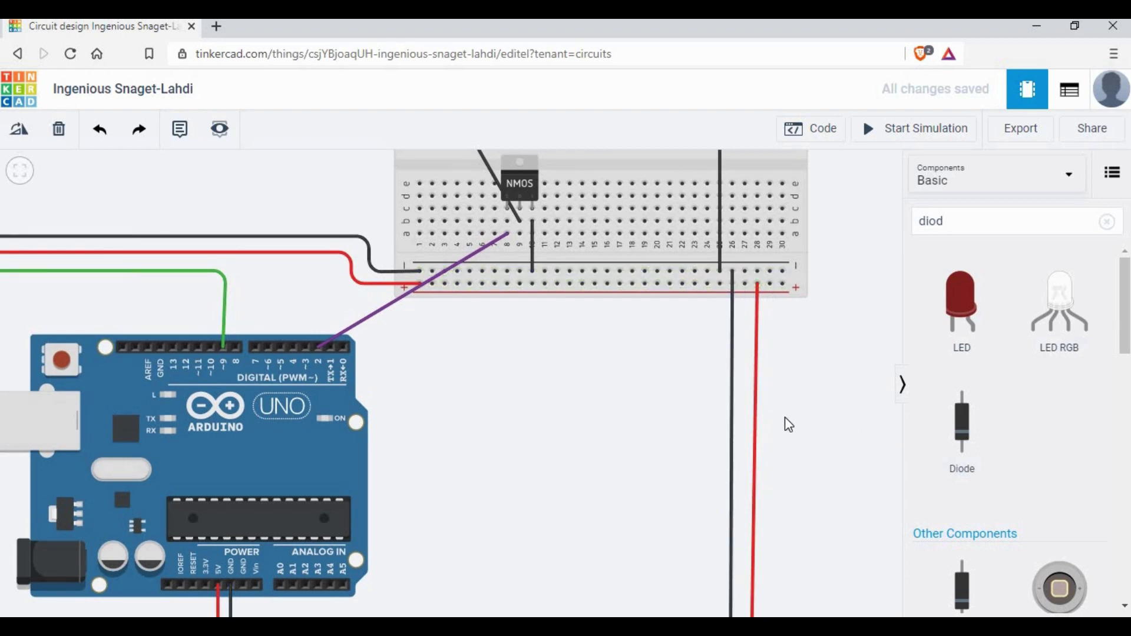
{"action": "scroll", "coordinate": [784, 421], "scroll_direction": "down", "scroll_amount": 3}
{"action": "scroll", "coordinate": [468, 370], "scroll_direction": "up", "scroll_amount": 2}
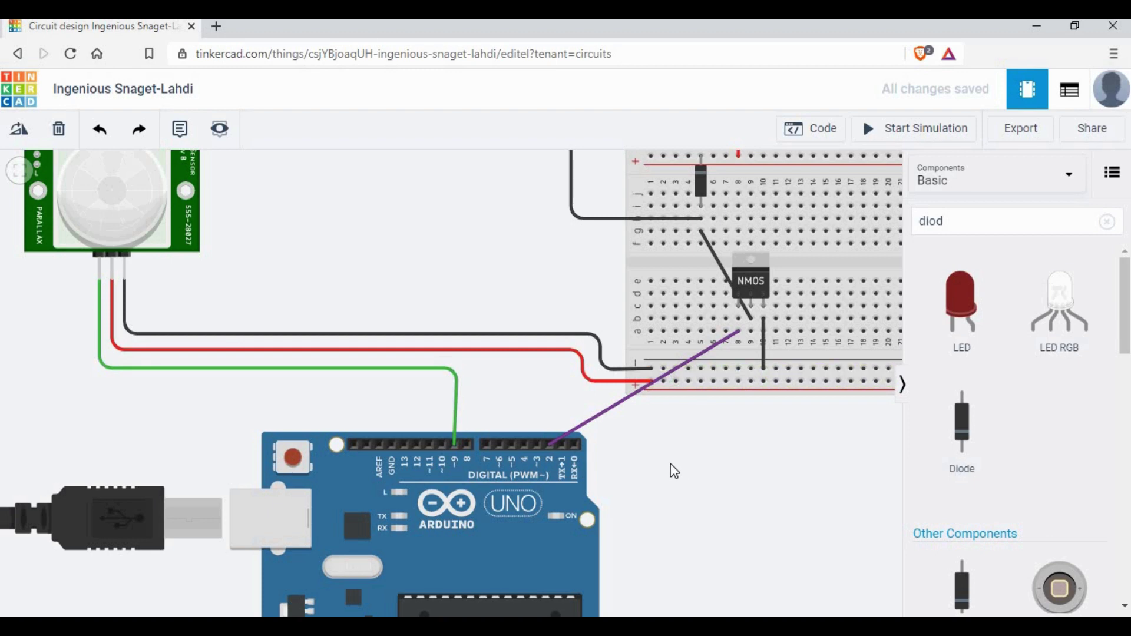
Step: Examine the transistor's source and gate connections, the 9V battery wiring, and the diode and motor connections on the breadboard
{"action": "left_click_drag", "start_coordinate": [671, 469], "coordinate": [596, 486]}
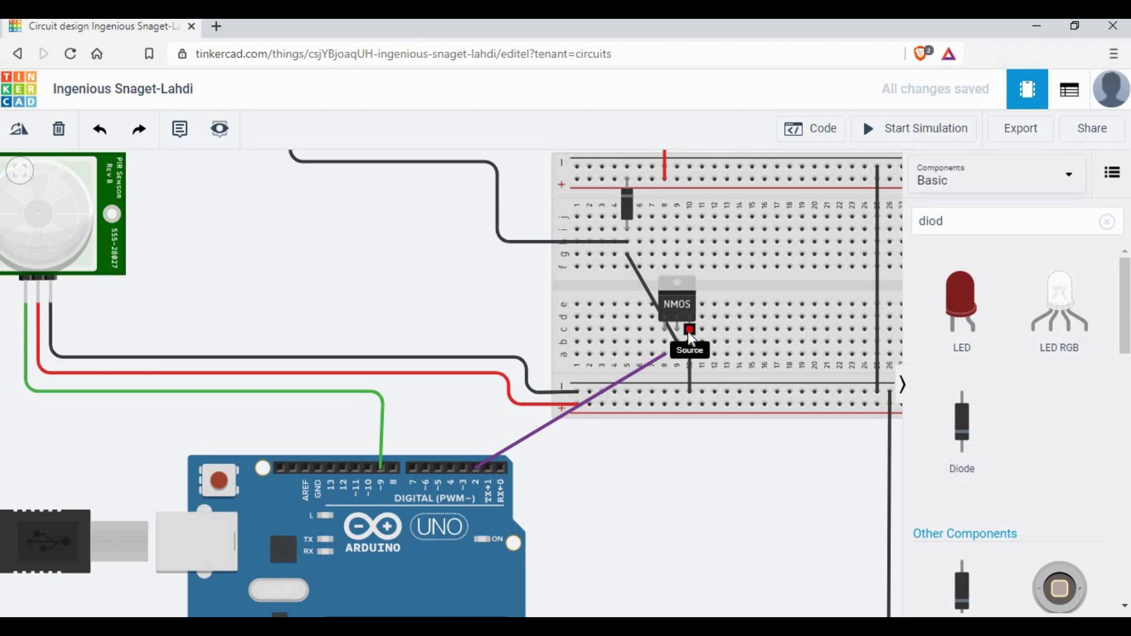
{"action": "left_click", "coordinate": [690, 391]}
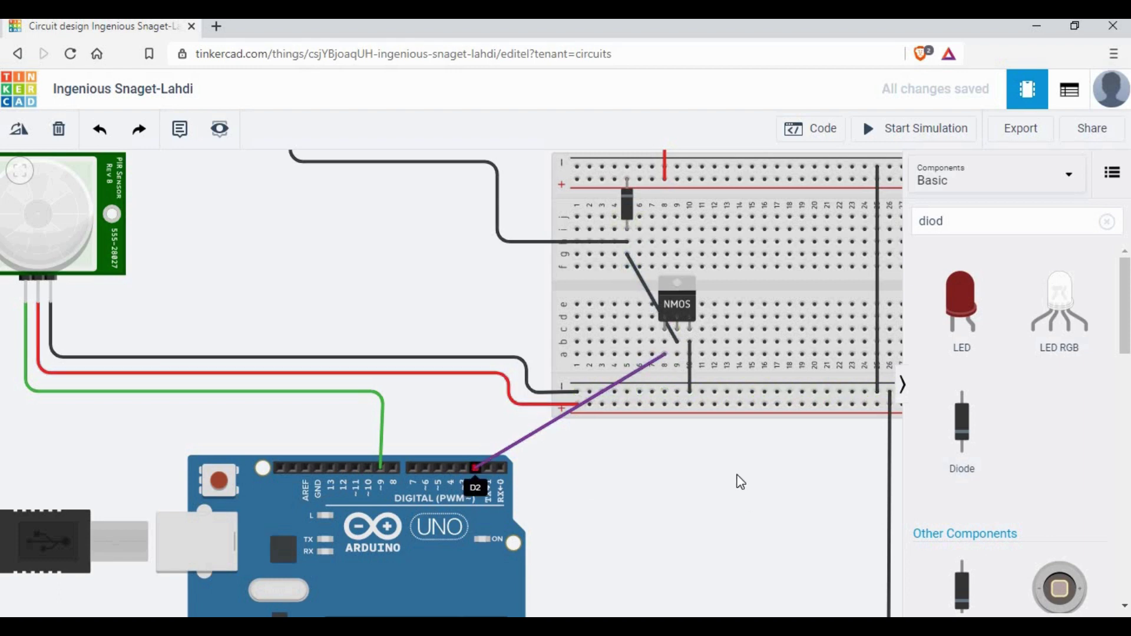
{"action": "scroll", "coordinate": [706, 525], "scroll_direction": "up", "scroll_amount": 3}
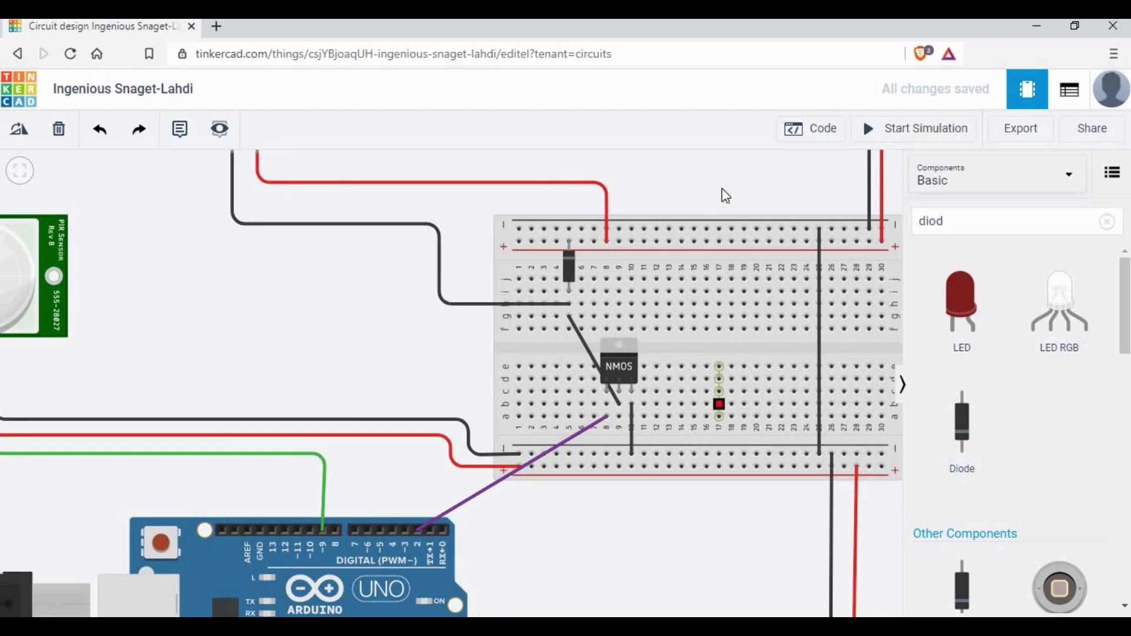
{"action": "left_click_drag", "start_coordinate": [671, 177], "coordinate": [482, 314]}
{"action": "scroll", "coordinate": [826, 239], "scroll_direction": "down", "scroll_amount": 2}
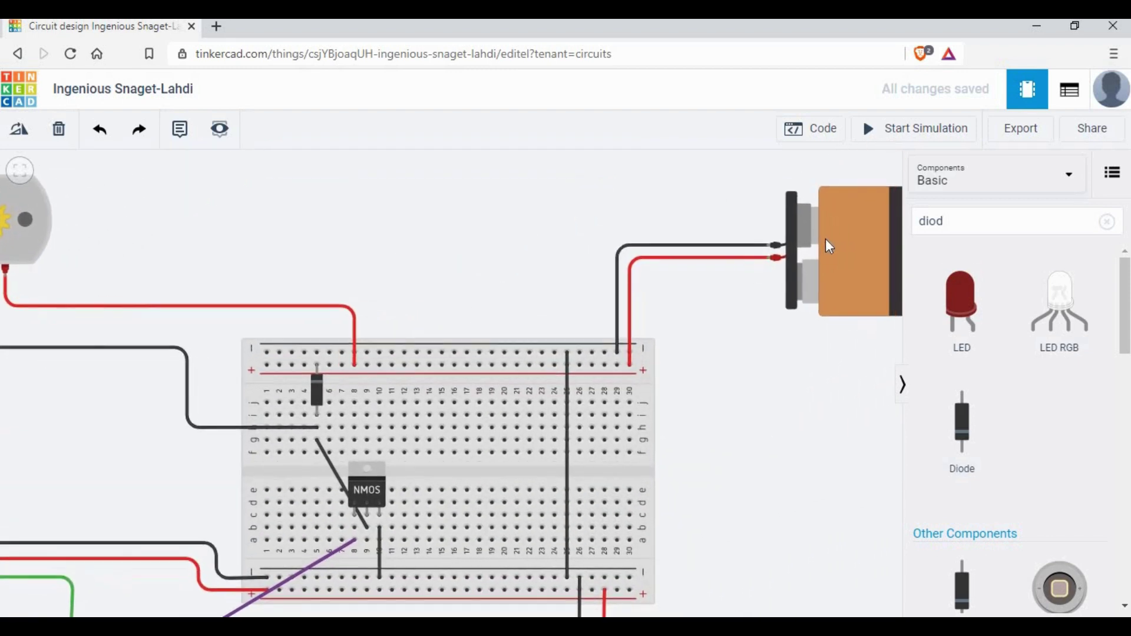
{"action": "left_click_drag", "start_coordinate": [596, 429], "coordinate": [423, 450]}
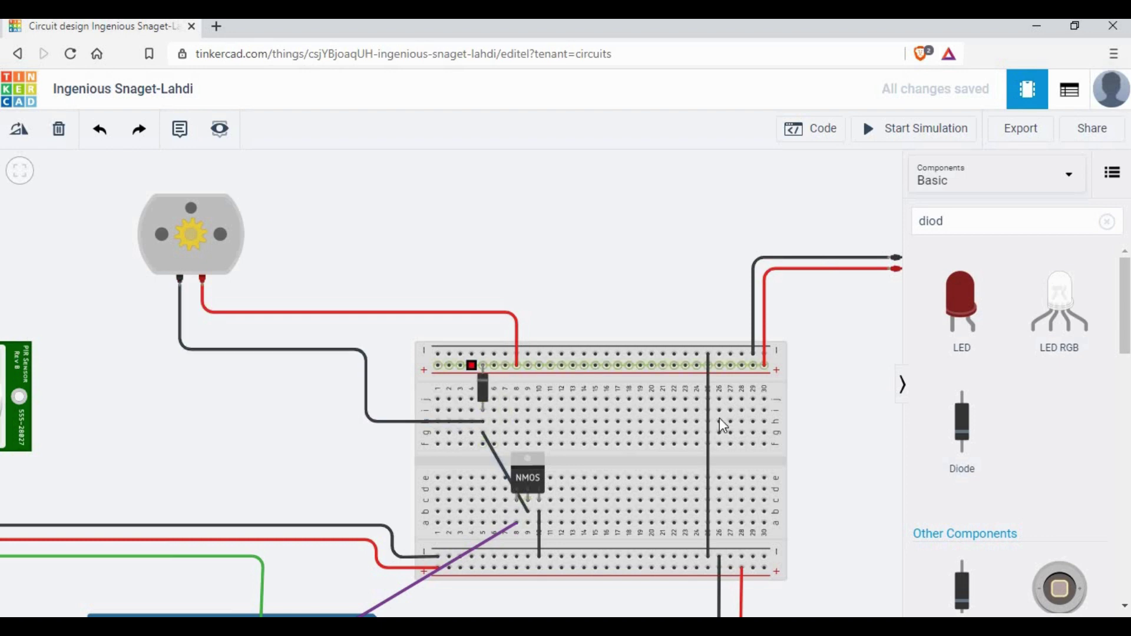
{"action": "scroll", "coordinate": [595, 291], "scroll_direction": "down", "scroll_amount": 2}
{"action": "scroll", "coordinate": [732, 360], "scroll_direction": "down", "scroll_amount": 3}
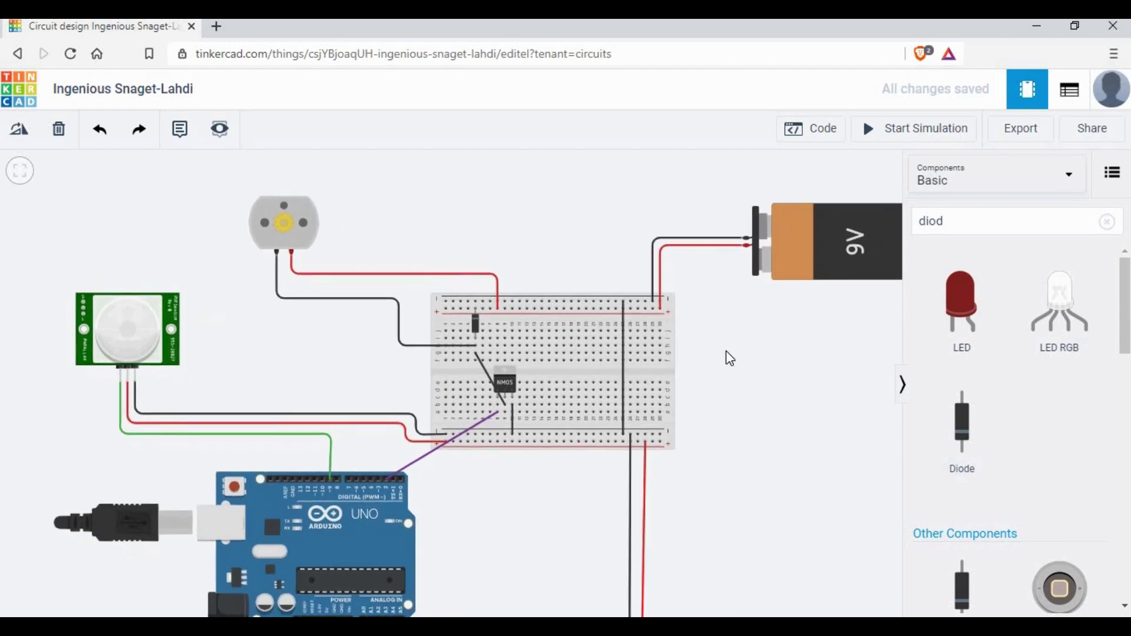
{"action": "scroll", "coordinate": [698, 347], "scroll_direction": "up", "scroll_amount": 1}
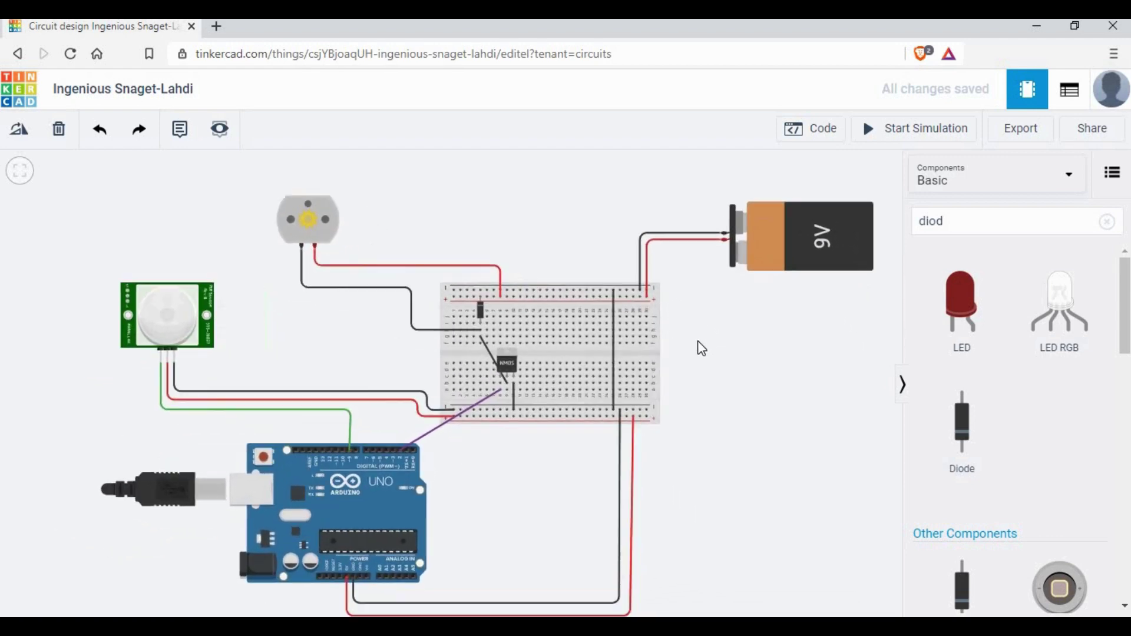
{"action": "scroll", "coordinate": [703, 399], "scroll_direction": "down", "scroll_amount": 2}
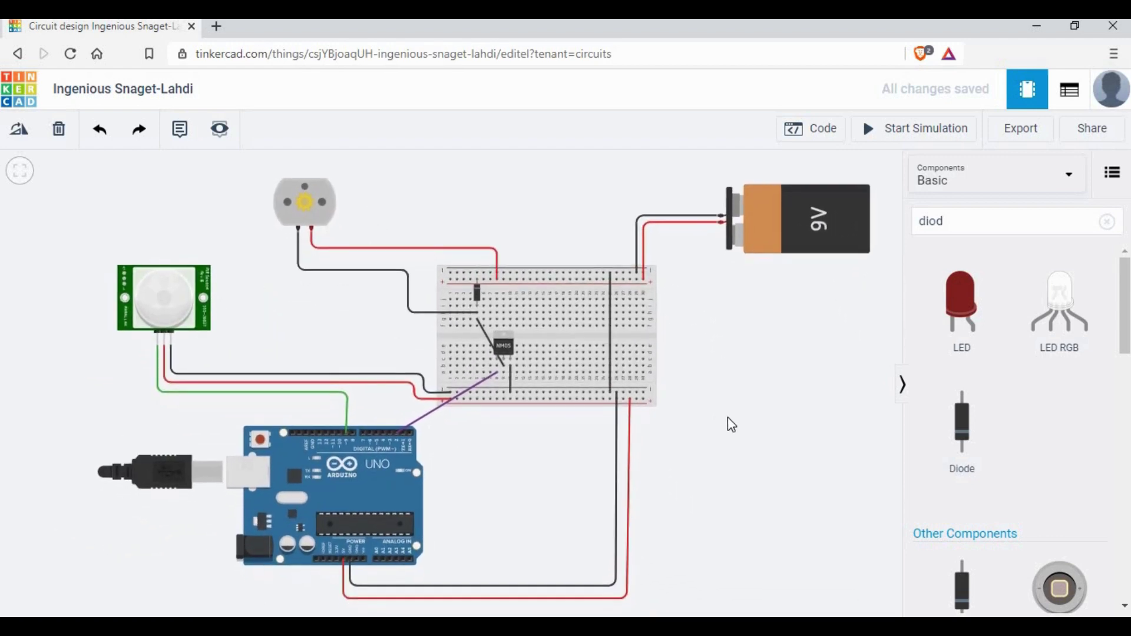
Step: Open the Arduino's code and switch the editor from Blocks to Text, confirming that the blocks are discarded
{"action": "left_click", "coordinate": [827, 131]}
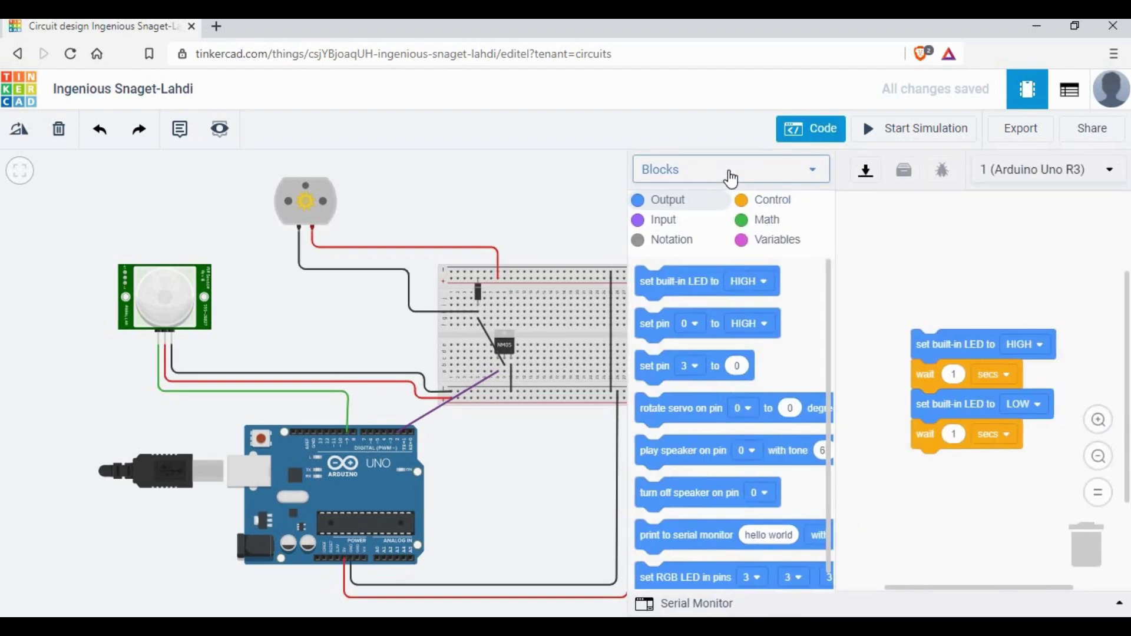
{"action": "left_click", "coordinate": [730, 176]}
{"action": "left_click", "coordinate": [693, 245]}
{"action": "left_click", "coordinate": [587, 257]}
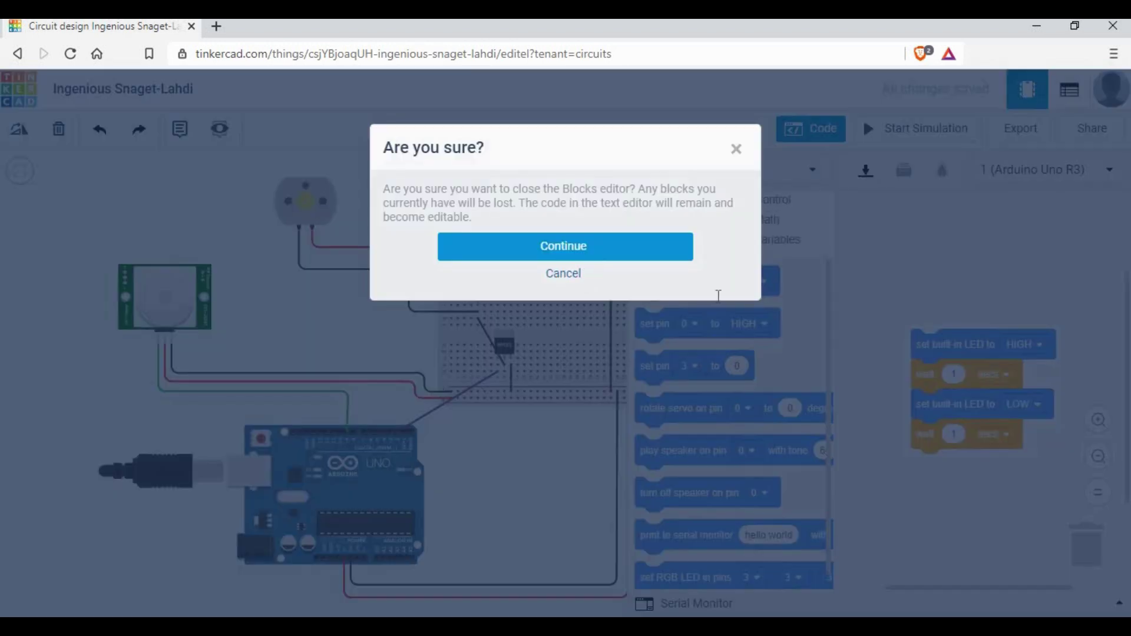
Step: Add the declaration "const int pirPin=9" on a new line above void setup()
{"action": "left_click", "coordinate": [670, 202]}
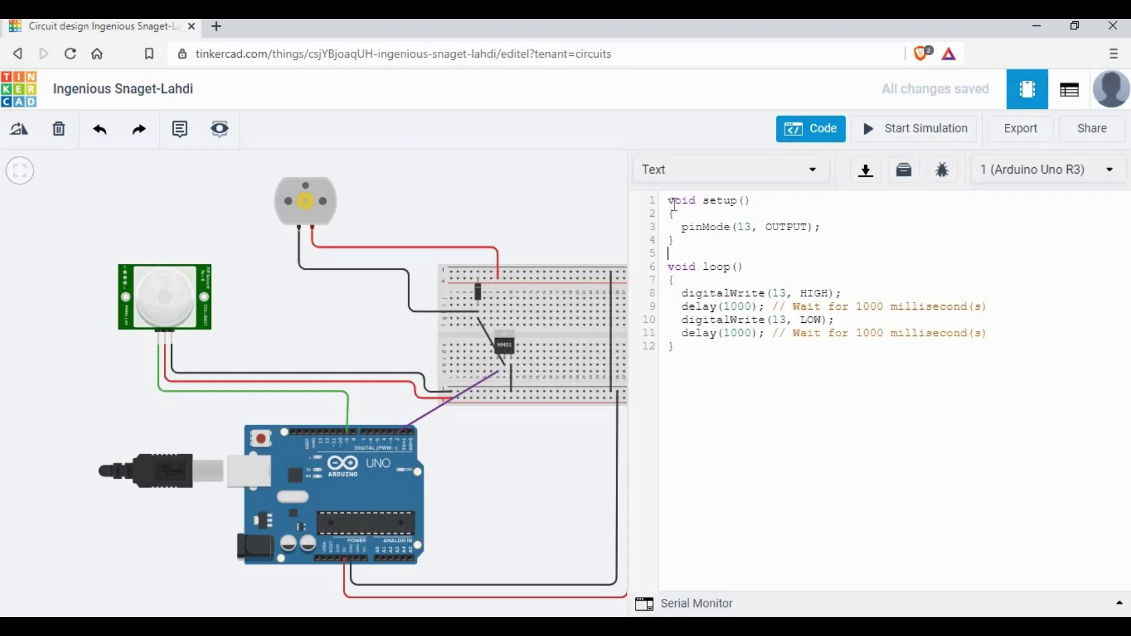
{"action": "key", "text": "Return"}
{"action": "key", "text": "Return"}
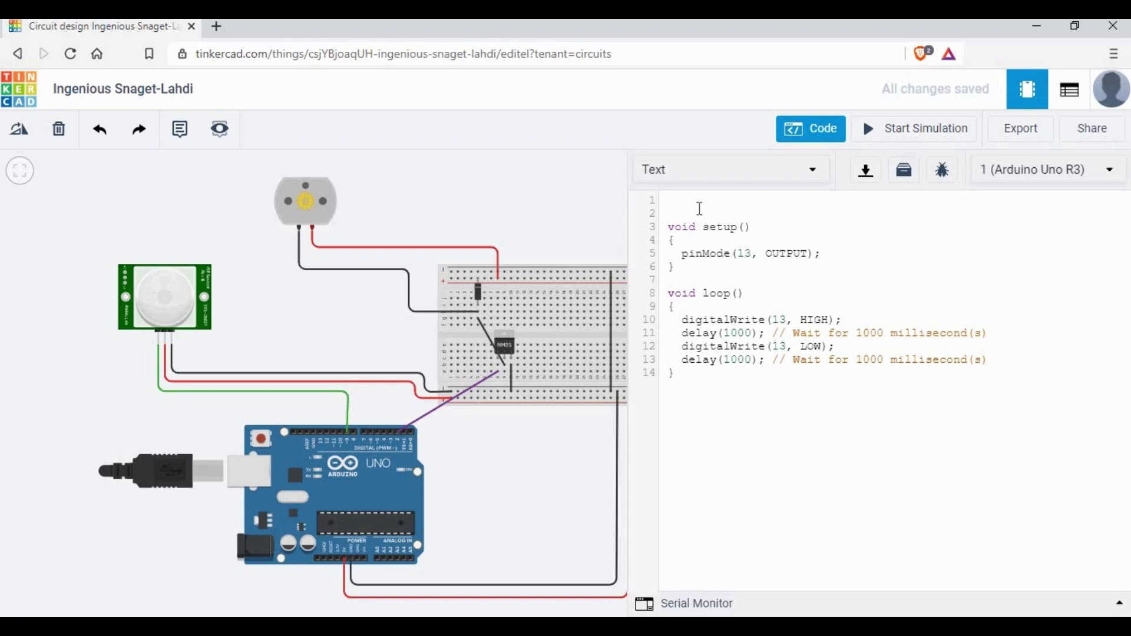
{"action": "type", "text": "cons"}
{"action": "type", "text": "N"}
{"action": "key", "text": "BackSpace"}
{"action": "key", "text": "BackSpace"}
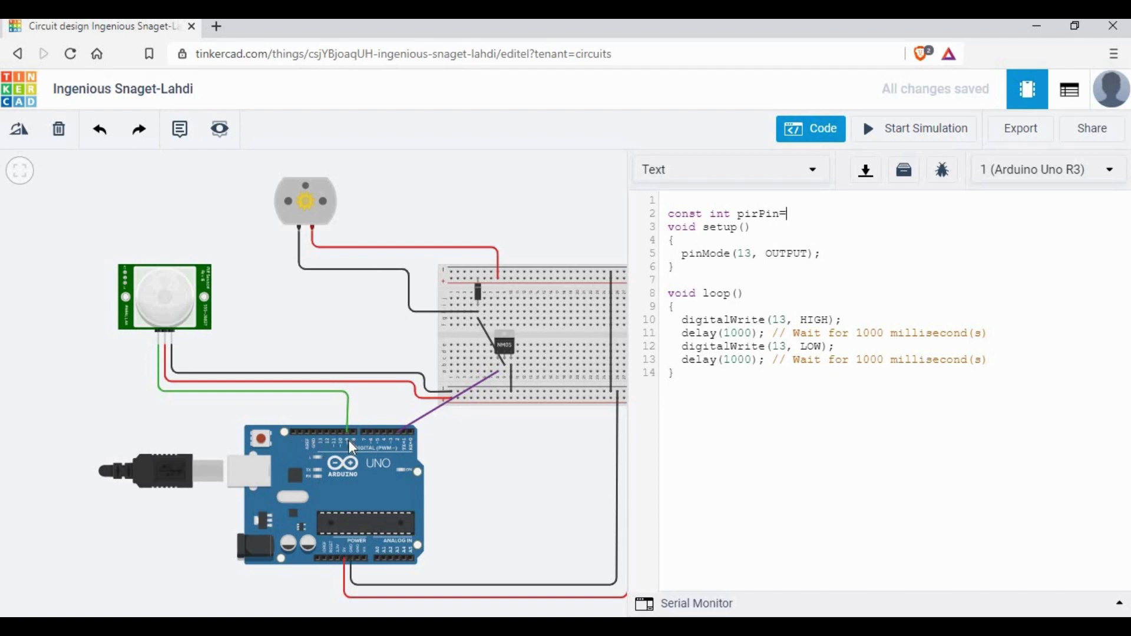
{"action": "type", "text": "in=9"}
{"action": "key", "text": "Return"}
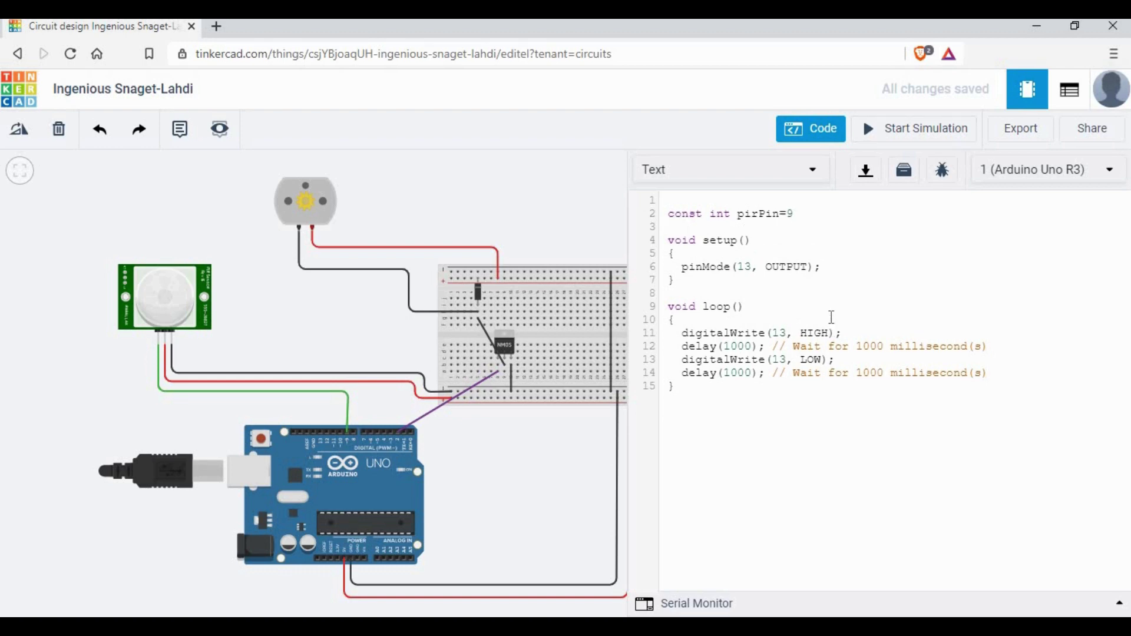
Step: Below the pirPin declaration, add the lines "const int motorPin=2" and "int switchstate =0"
{"action": "type", "text": "const int motorPin"}
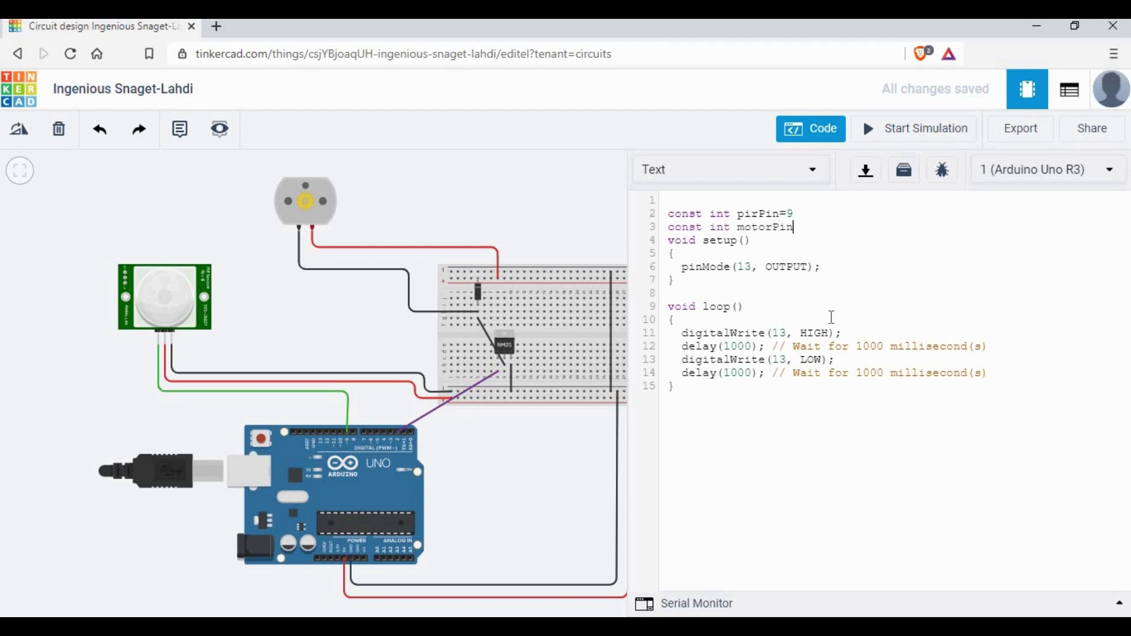
{"action": "type", "text": "=2"}
{"action": "scroll", "coordinate": [432, 449], "scroll_direction": "up", "scroll_amount": 3}
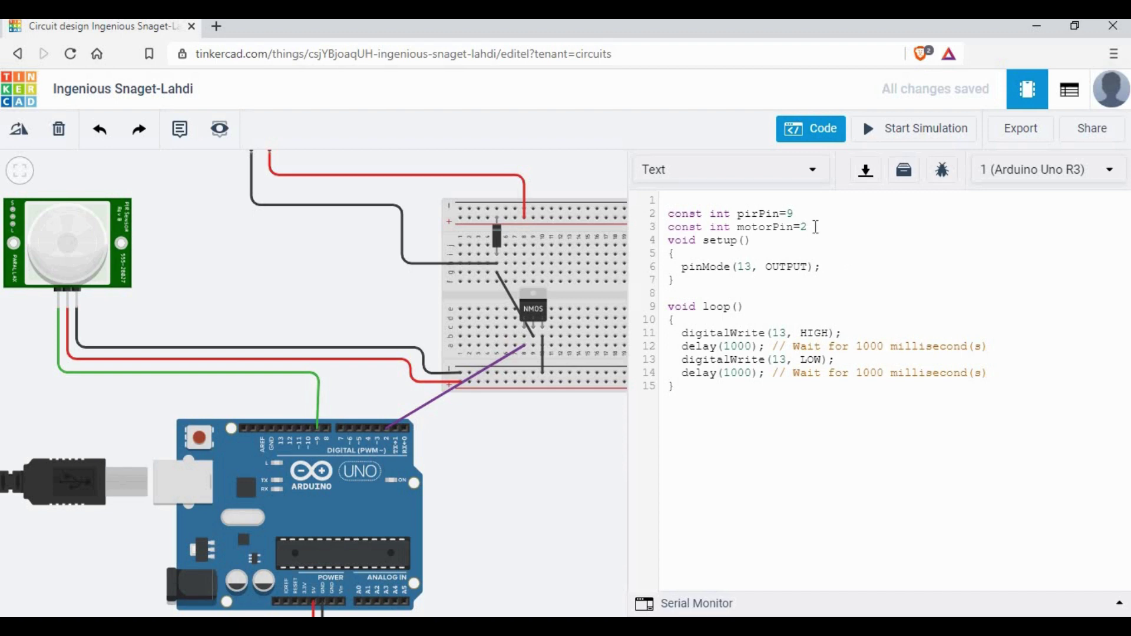
{"action": "key", "text": "Return"}
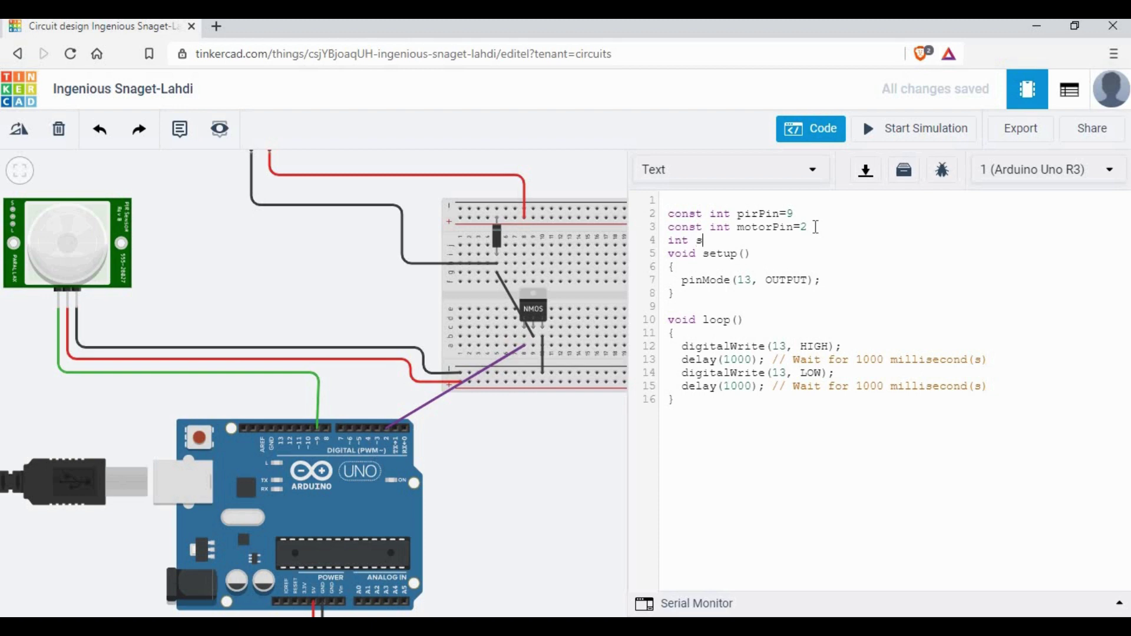
{"action": "type", "text": "state =0"}
{"action": "key", "text": "Return"}
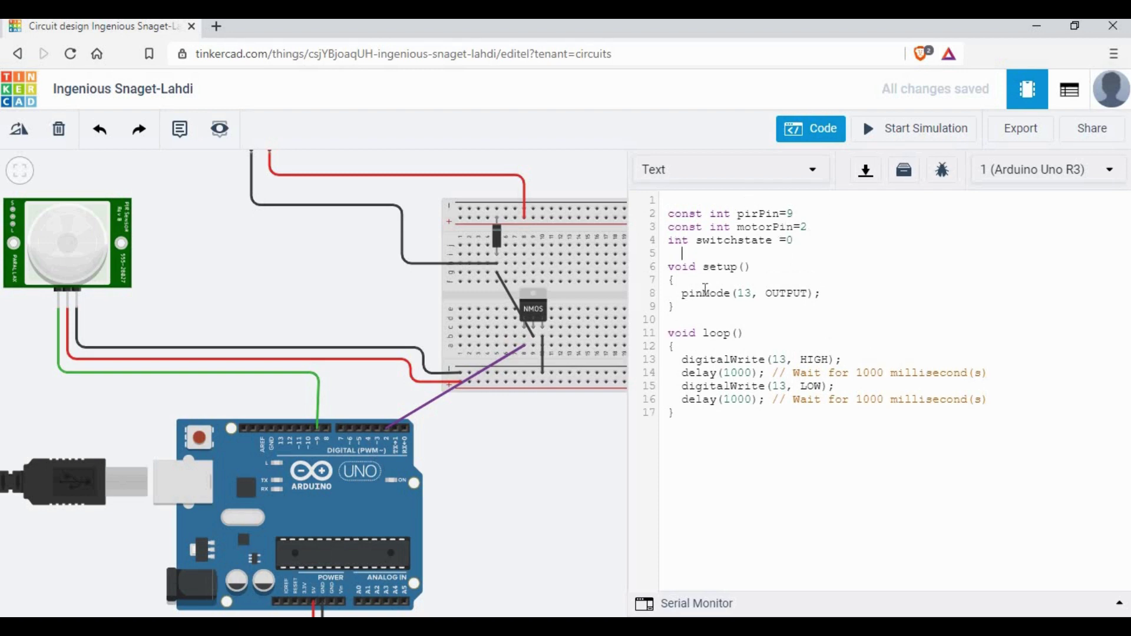
Step: End the pirPin, motorPin and switchstate declarations with semicolons
{"action": "left_click", "coordinate": [824, 204]}
{"action": "left_click", "coordinate": [818, 213]}
{"action": "type", "text": ";"}
{"action": "left_click", "coordinate": [827, 229]}
{"action": "type", "text": ";"}
{"action": "left_click", "coordinate": [810, 240]}
{"action": "type", "text": ";"}
Step: Put spaces around the equals signs in the pirPin, motorPin and switchstate declarations
{"action": "left_click", "coordinate": [783, 213]}
{"action": "key", "text": "Right"}
{"action": "left_click", "coordinate": [798, 227]}
{"action": "key", "text": "Right"}
{"action": "left_click", "coordinate": [784, 242]}
{"action": "key", "text": "Down"}
{"action": "key", "text": "Up"}
{"action": "key", "text": "End"}
Step: Duplicate the line "pinMode(13, OUTPUT);" inside void setup()
{"action": "double_click", "coordinate": [745, 294]}
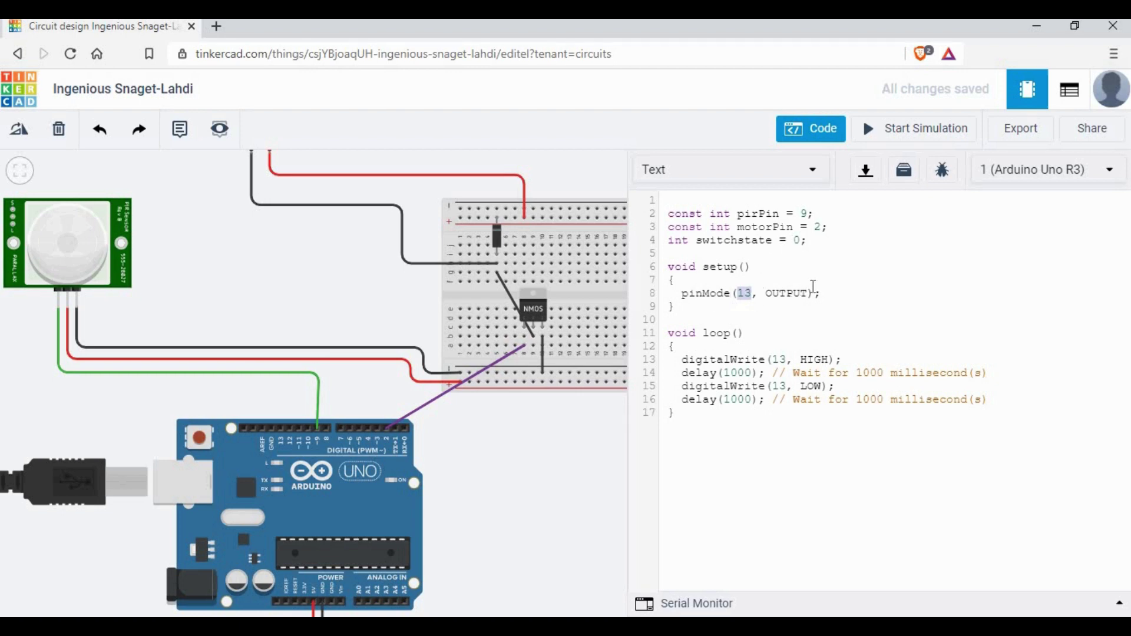
{"action": "left_click", "coordinate": [683, 293]}
{"action": "key", "text": "shift+End"}
{"action": "key", "text": "ctrl+c"}
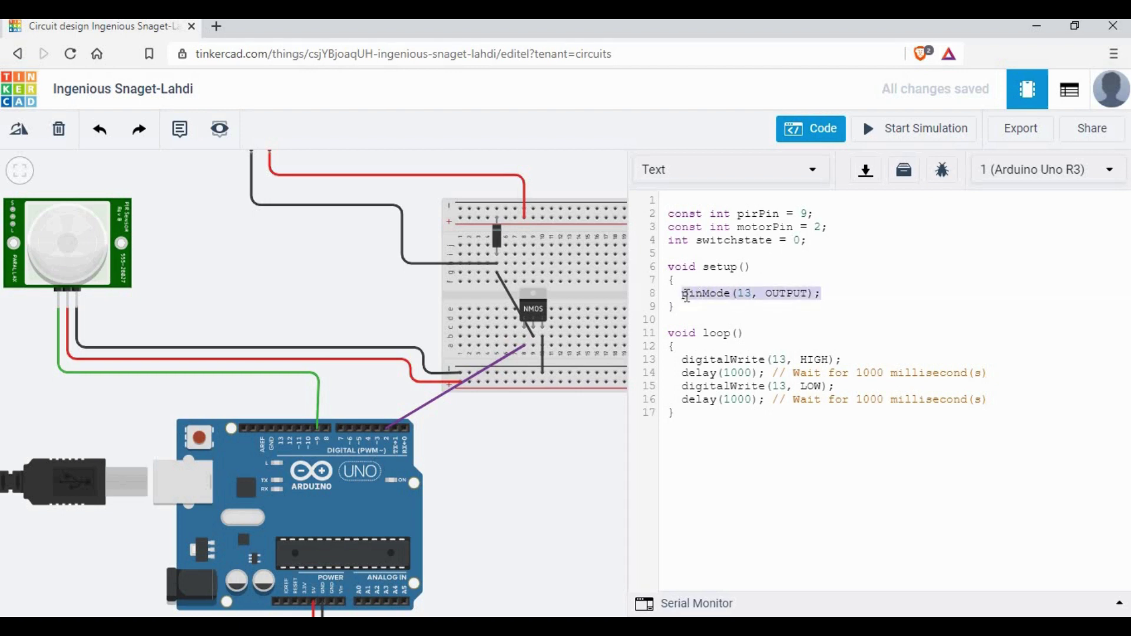
{"action": "left_click", "coordinate": [684, 294]}
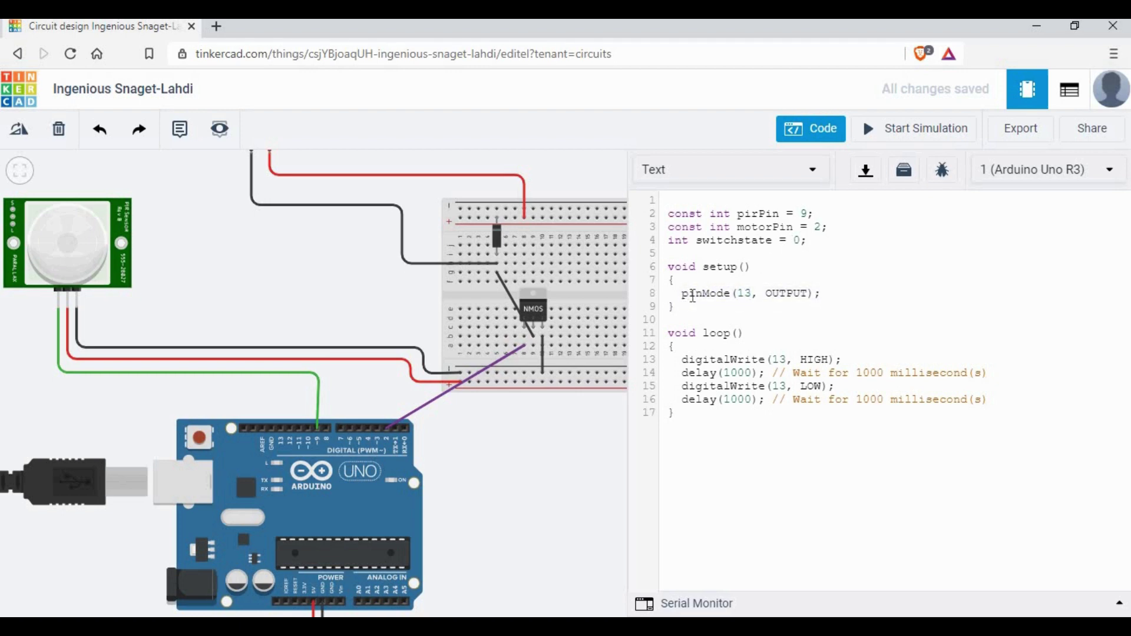
{"action": "key", "text": "Return"}
{"action": "left_click", "coordinate": [692, 296]}
{"action": "key", "text": "ctrl+v"}
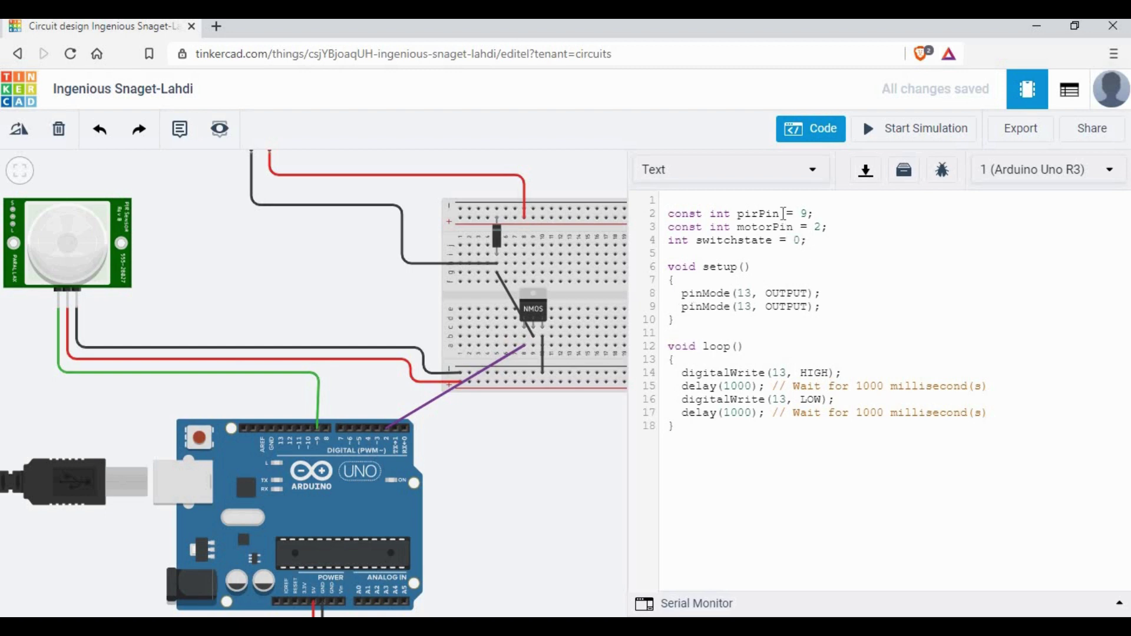
Step: Change the first pinMode call in void setup() to use pirPin and INPUT
{"action": "left_click", "coordinate": [779, 213]}
{"action": "double_click", "coordinate": [741, 214]}
{"action": "key", "text": "ctrl+c"}
{"action": "double_click", "coordinate": [745, 292]}
{"action": "key", "text": "ctrl+v"}
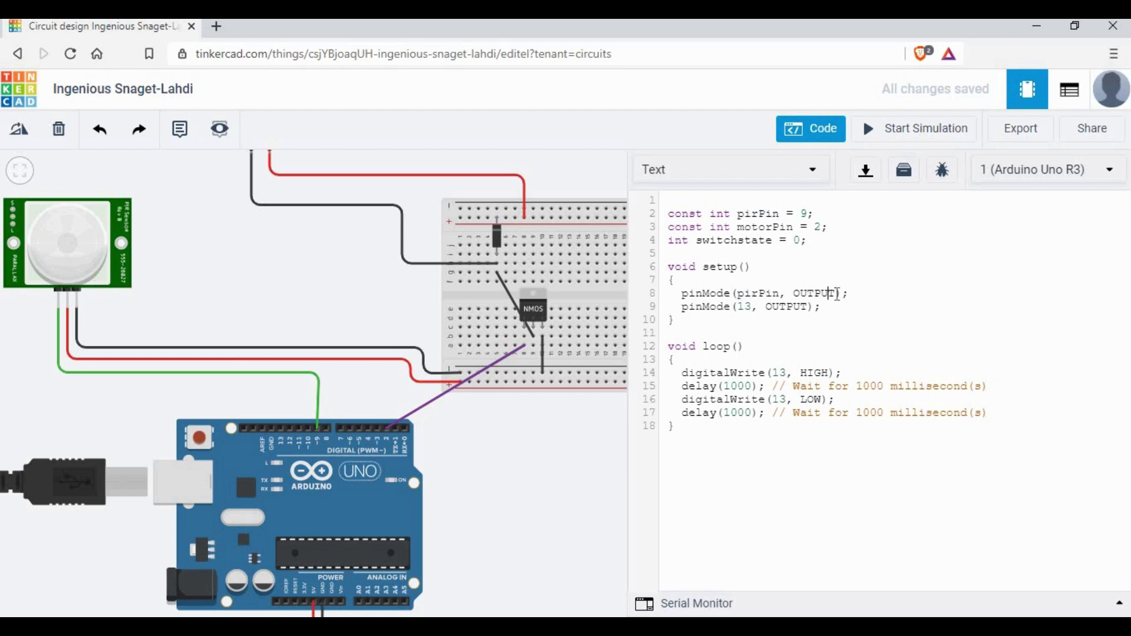
{"action": "key", "text": "BackSpace"}
{"action": "key", "text": "BackSpace"}
{"action": "key", "text": "BackSpace"}
{"action": "type", "text": "IN"}
Step: Replace pin 13 with motorPin in the second pinMode call of void setup()
{"action": "double_click", "coordinate": [743, 230]}
{"action": "key", "text": "ctrl+c"}
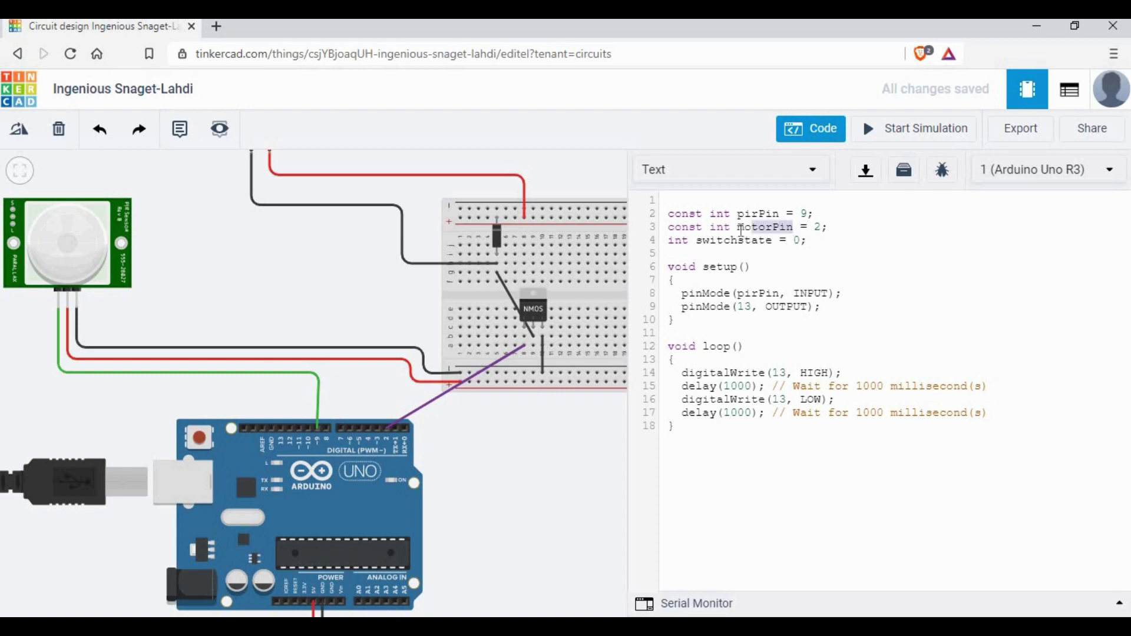
{"action": "double_click", "coordinate": [743, 307]}
{"action": "key", "text": "ctrl+v"}
{"action": "left_click_drag", "start_coordinate": [883, 306], "coordinate": [671, 224]}
{"action": "left_click", "coordinate": [760, 318]}
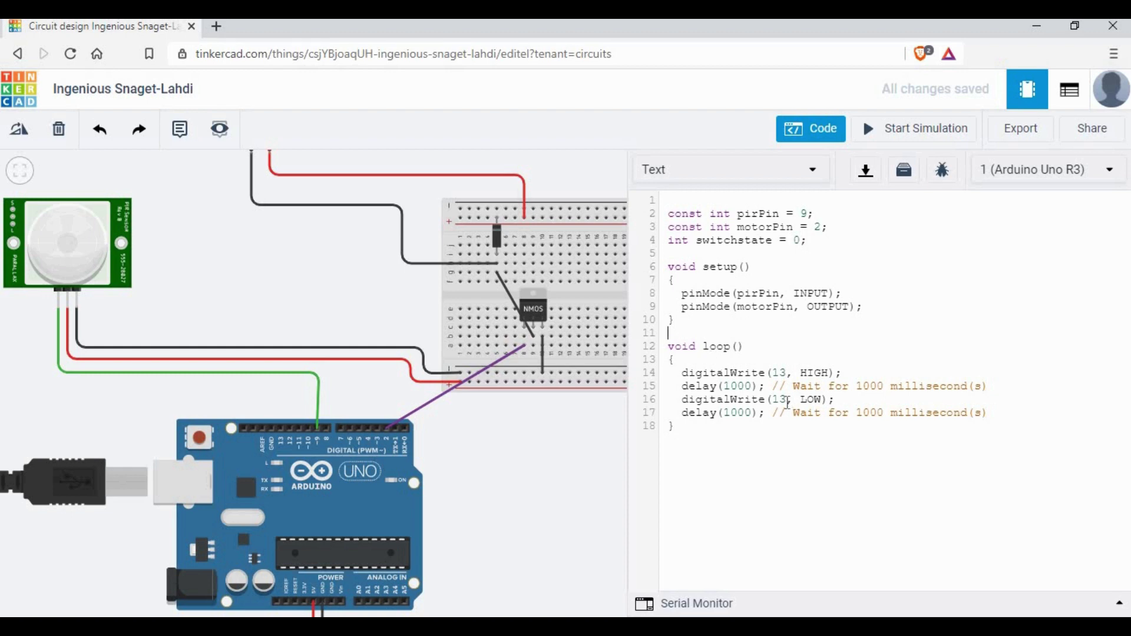
Step: Delete the default digitalWrite and delay lines from void loop(), leaving blank lines between its braces
{"action": "left_click", "coordinate": [759, 400]}
{"action": "left_click_drag", "start_coordinate": [863, 406], "coordinate": [677, 373]}
{"action": "left_click", "coordinate": [716, 372]}
{"action": "left_click", "coordinate": [683, 367]}
{"action": "key", "text": "Return"}
{"action": "key", "text": "Return"}
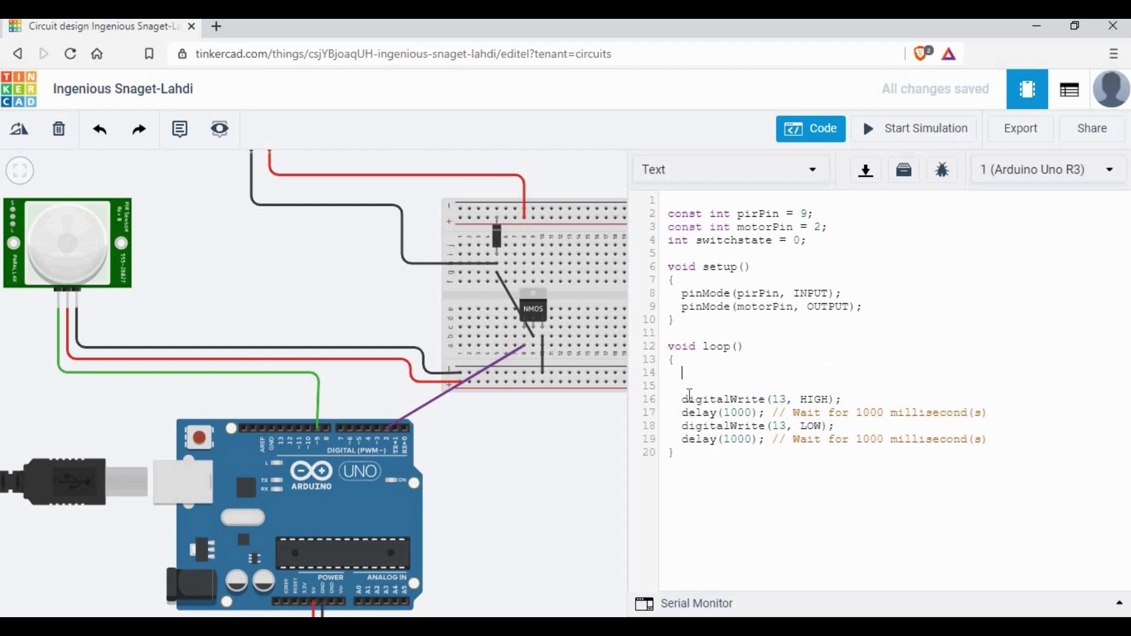
{"action": "left_click_drag", "start_coordinate": [682, 399], "coordinate": [992, 441]}
{"action": "key", "text": "BackSpace"}
{"action": "left_click", "coordinate": [682, 383]}
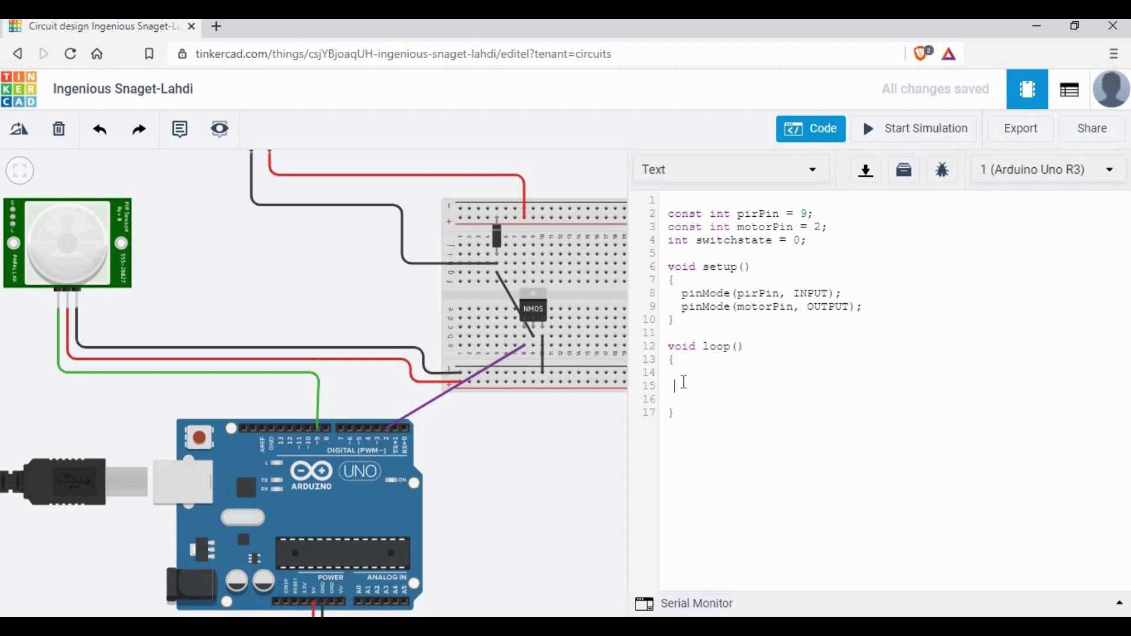
Step: Write the line "swtichstate = digitalRead(pirPin);" inside void loop()
{"action": "type", "text": "swticjh"}
{"action": "key", "text": "BackSpace"}
{"action": "type", "text": "hstate"}
{"action": "type", "text": " =="}
{"action": "type", "text": "di"}
{"action": "type", "text": "gi"}
{"action": "type", "text": "talRead"}
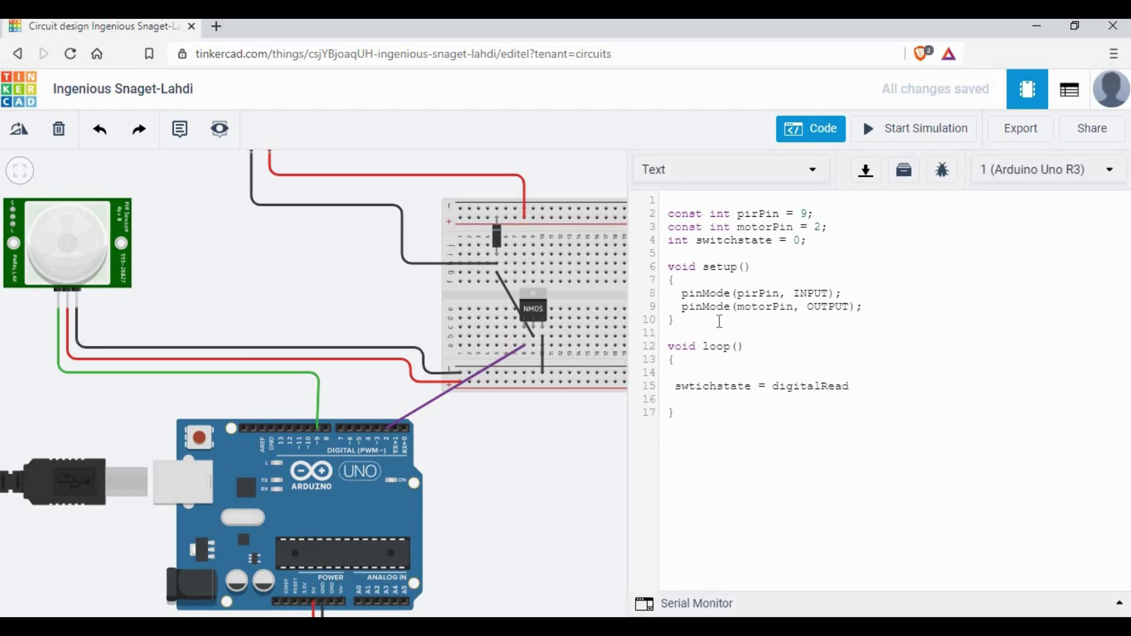
{"action": "type", "text": "(pirPin);"}
{"action": "left_click_drag", "start_coordinate": [679, 389], "coordinate": [904, 387]}
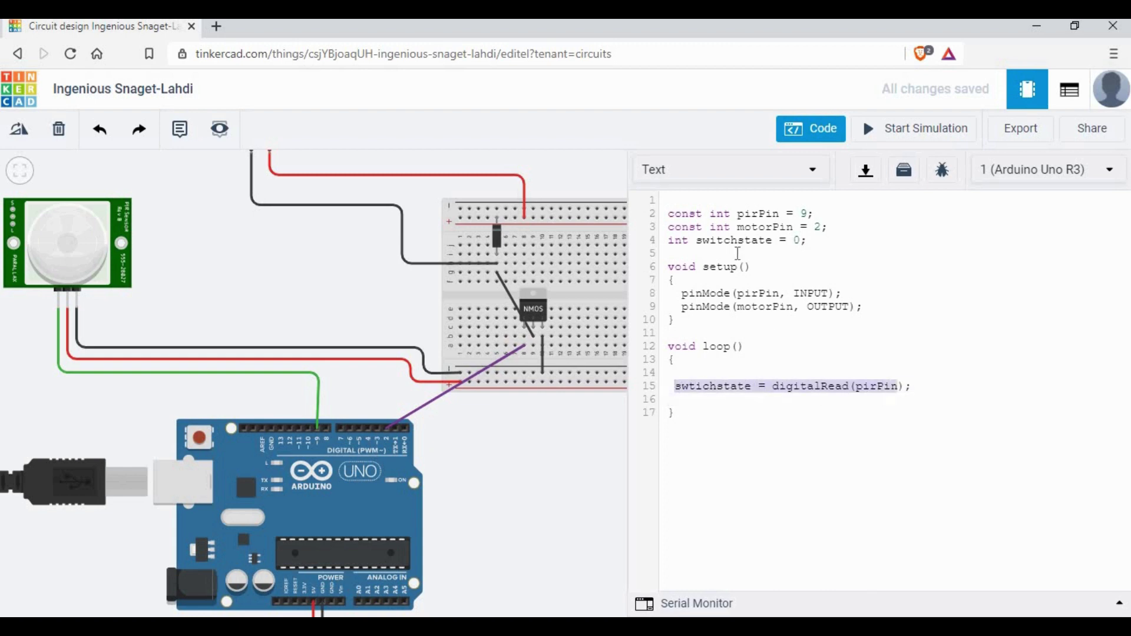
{"action": "double_click", "coordinate": [731, 240]}
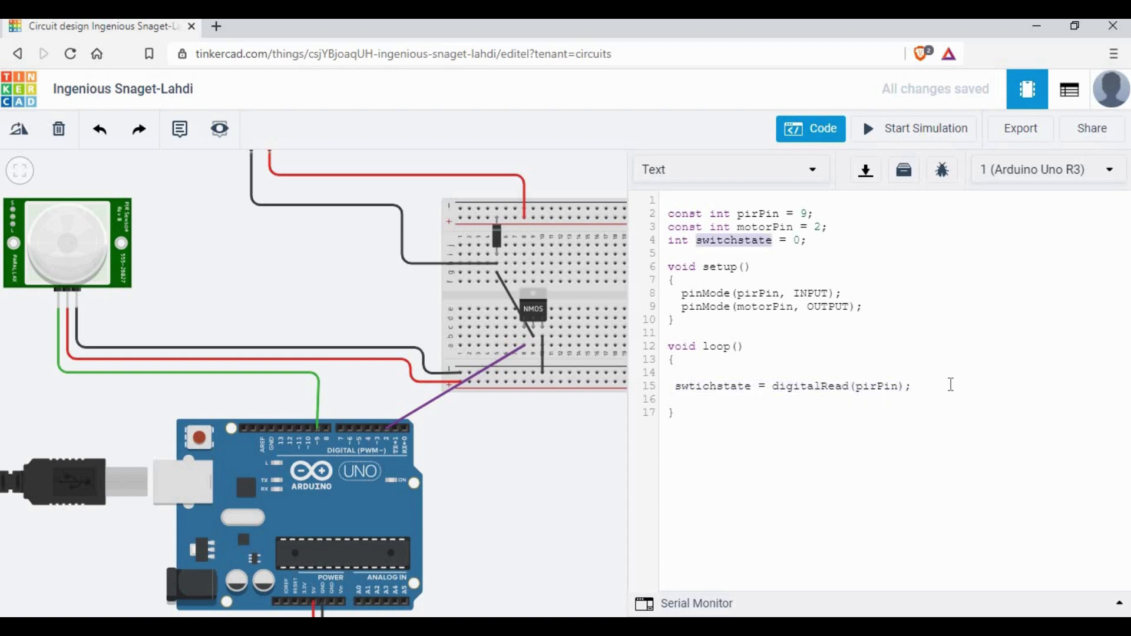
Step: Below the digitalRead line, add an "if (switchstate == HIGH) { }" block with blank lines between its braces
{"action": "left_click", "coordinate": [927, 387]}
{"action": "key", "text": "Return"}
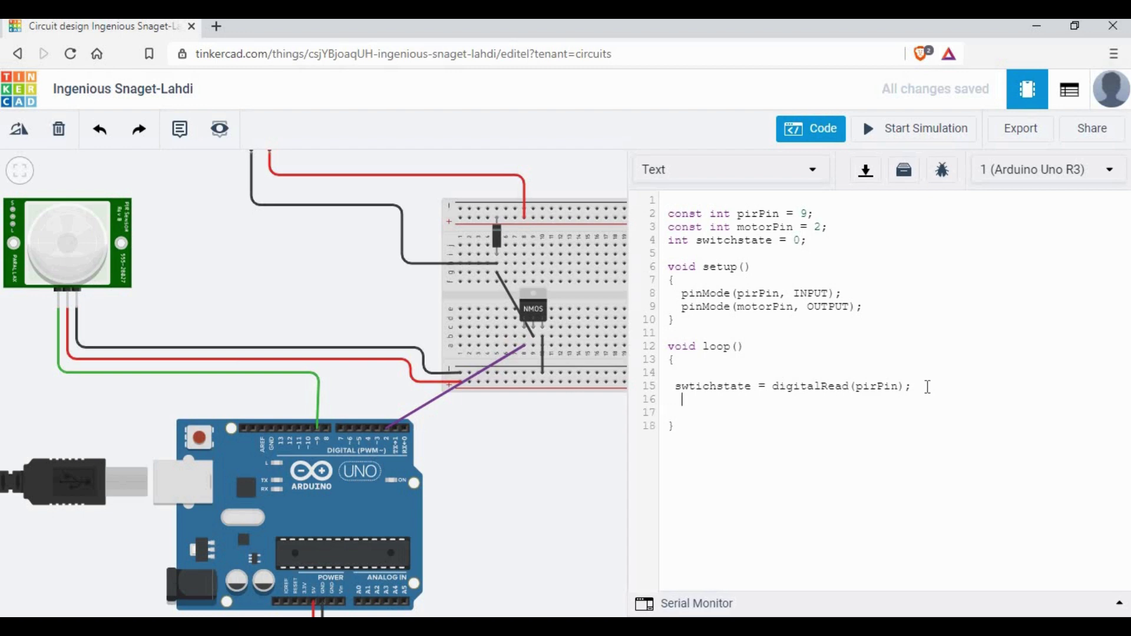
{"action": "type", "text": "if (switchstate == HIGH) {"}
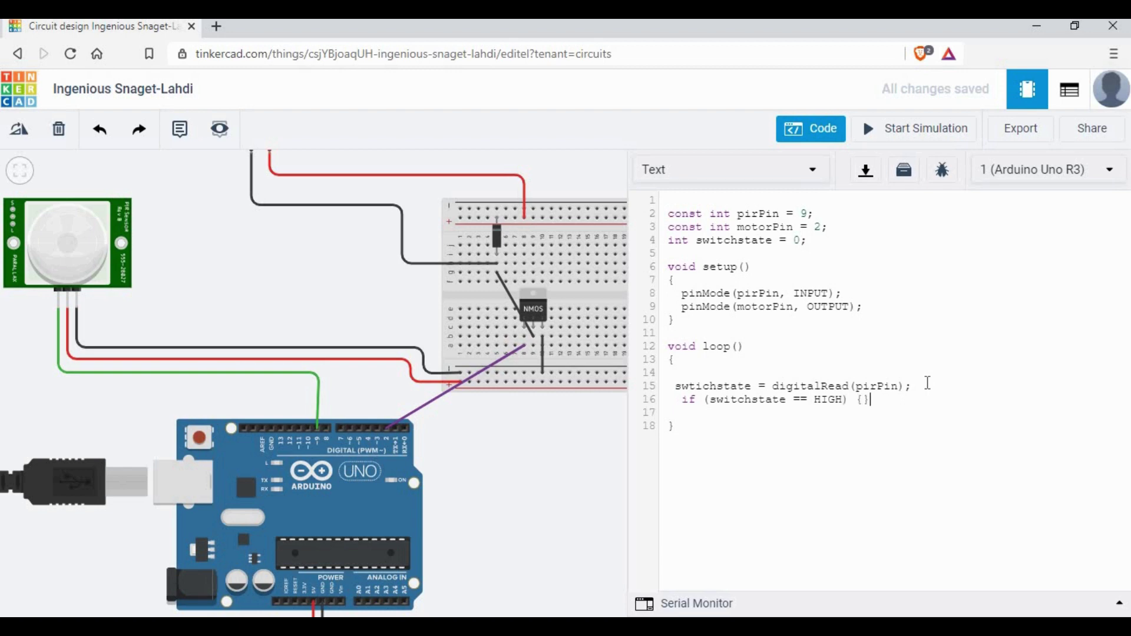
{"action": "key", "text": "Return"}
{"action": "key", "text": "Return"}
{"action": "key", "text": "Return"}
{"action": "left_click", "coordinate": [701, 411]}
{"action": "left_click_drag", "start_coordinate": [715, 400], "coordinate": [842, 401]}
{"action": "left_click", "coordinate": [759, 431]}
{"action": "left_click", "coordinate": [847, 405]}
Step: Inside the if block, add the comment "// High means there is a motion detected"
{"action": "key", "text": "Return"}
{"action": "type", "text": "// High means there is a motio"}
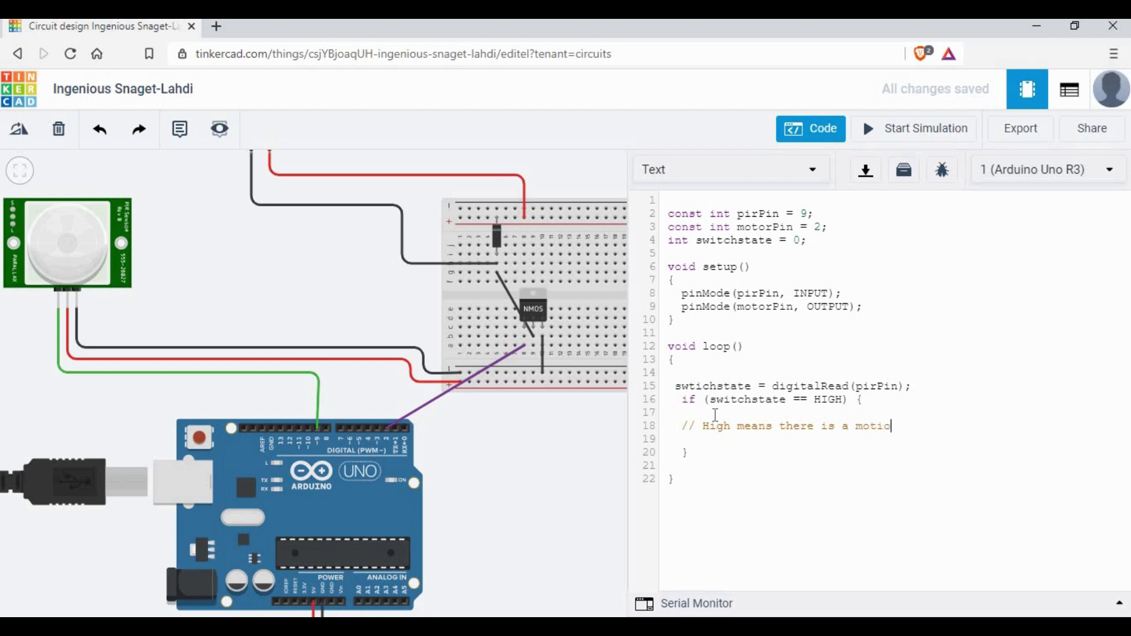
{"action": "type", "text": "n detected"}
Step: Below the comment in the if block, write the line "digitalWrite(motorPin, HIGH);"
{"action": "key", "text": "Return"}
{"action": "key", "text": "Return"}
{"action": "type", "text": "digitalWrite"}
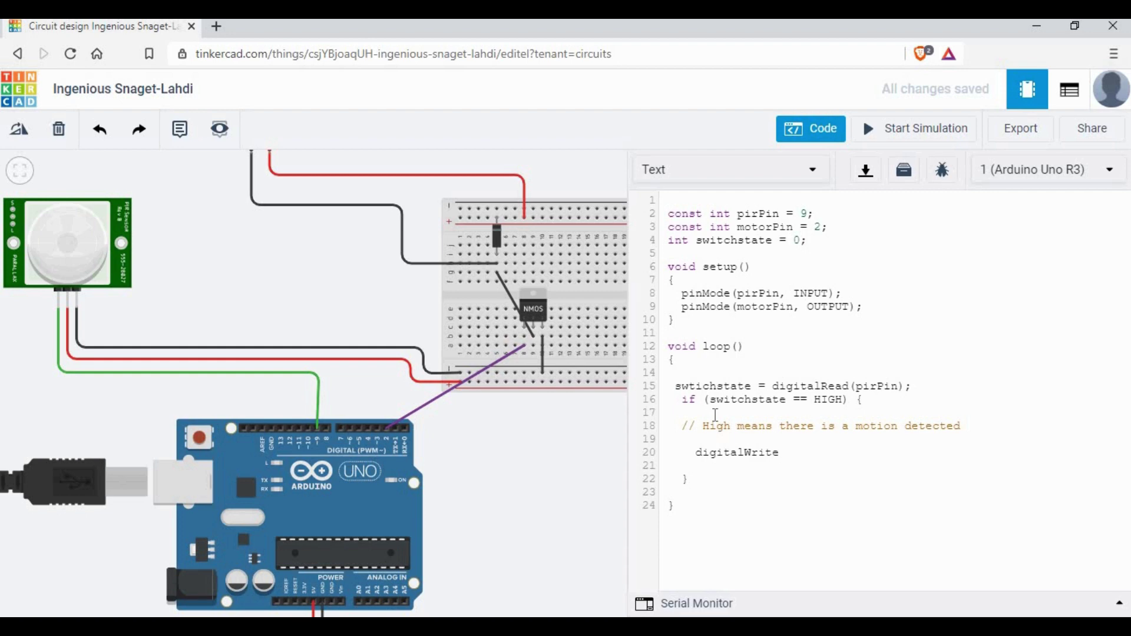
{"action": "type", "text": "(motorPin, HIGH"}
{"action": "key", "text": "End"}
{"action": "type", "text": ";"}
{"action": "key", "text": "Down"}
Step: After the if block's closing brace, add an else block with blank lines between its braces
{"action": "left_click", "coordinate": [715, 480]}
{"action": "key", "text": "Return"}
{"action": "key", "text": "Return"}
{"action": "type", "text": "else"}
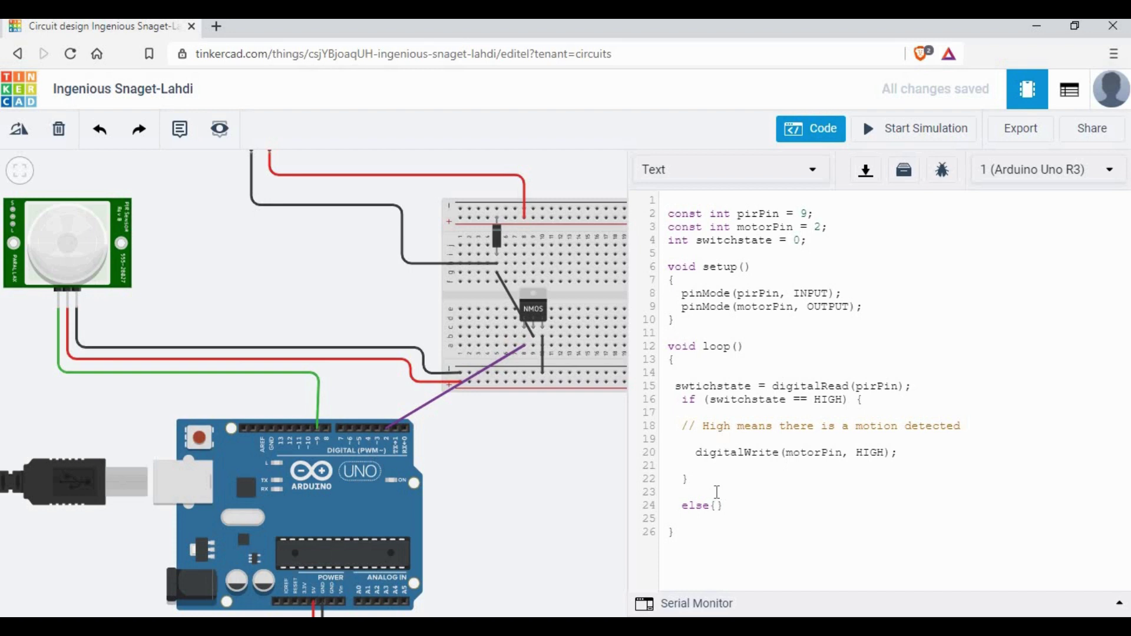
{"action": "type", "text": "{"}
{"action": "key", "text": "Return"}
{"action": "key", "text": "Return"}
{"action": "key", "text": "Return"}
Step: Add the comment "// Low means no motion detected by PIR Sensor" in the else block and append "by PIR sensor" to the High comment
{"action": "type", "text": "// Low means n"}
{"action": "key", "text": "BackSpace"}
{"action": "type", "text": "o motion detetc"}
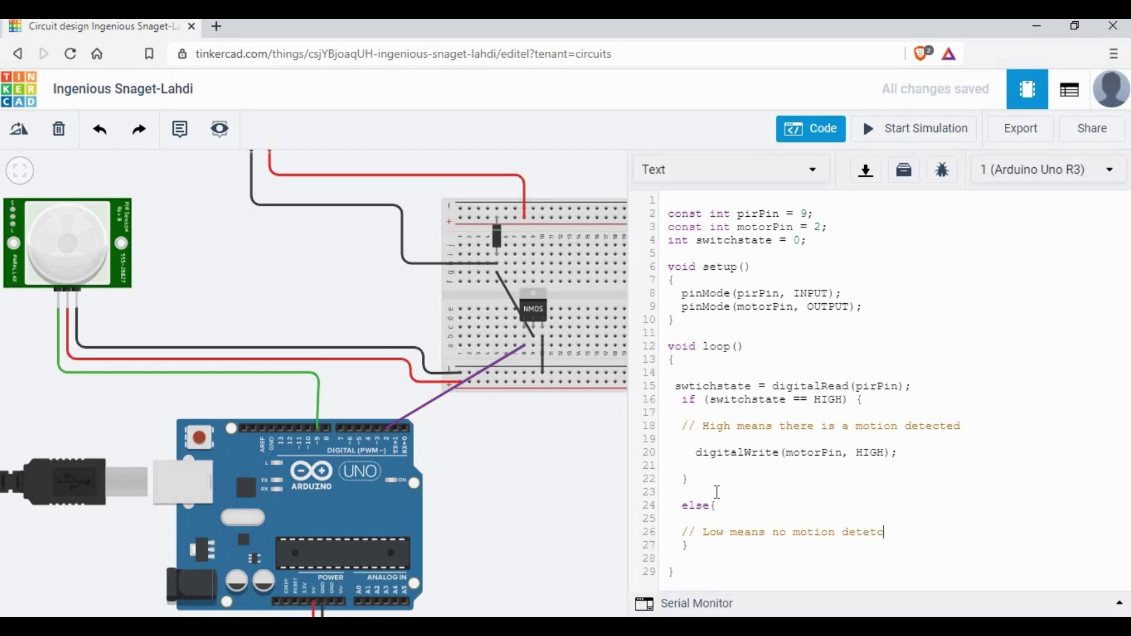
{"action": "key", "text": "BackSpace"}
{"action": "key", "text": "BackSpace"}
{"action": "type", "text": "cted i"}
{"action": "key", "text": "BackSpace"}
{"action": "type", "text": "by PIR Se"}
{"action": "type", "text": "s"}
{"action": "type", "text": "nsor"}
{"action": "type", "text": "PIR sensor"}
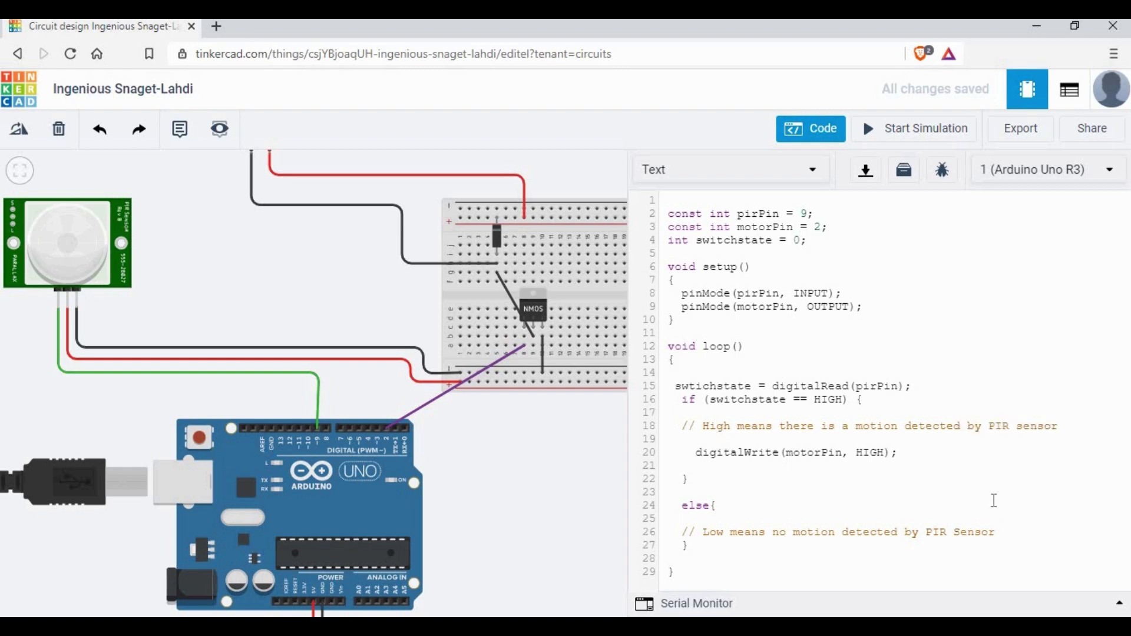
Step: Below the comment in the else block, write "digitalWrite(motorPin, Low)"
{"action": "key", "text": "Return"}
{"action": "key", "text": "Return"}
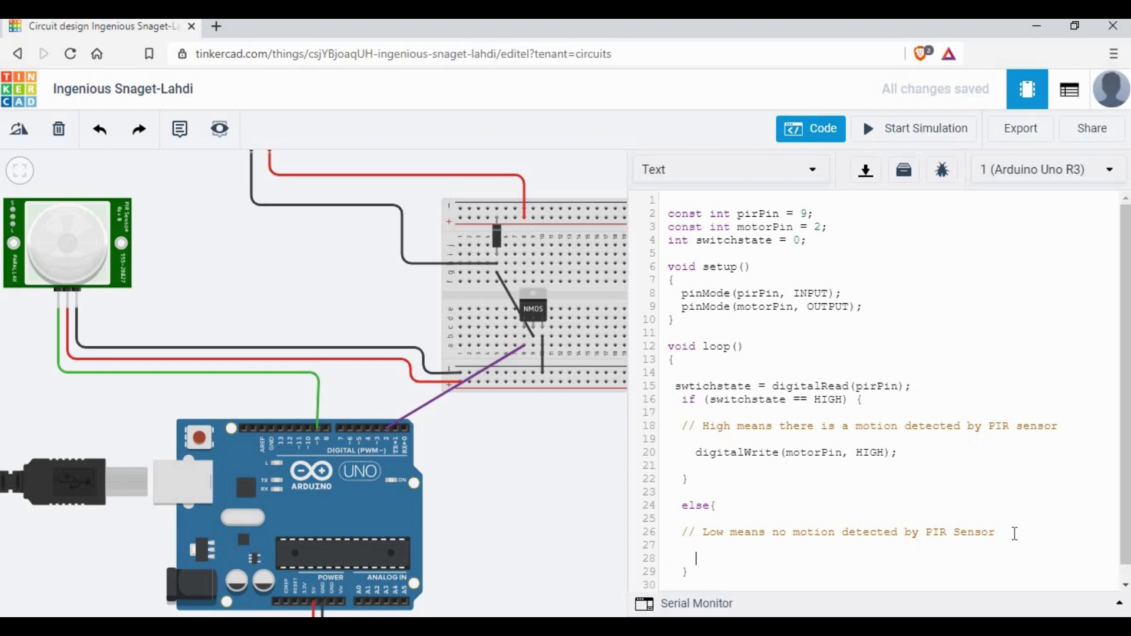
{"action": "type", "text": "digitalWrite(motorPin"}
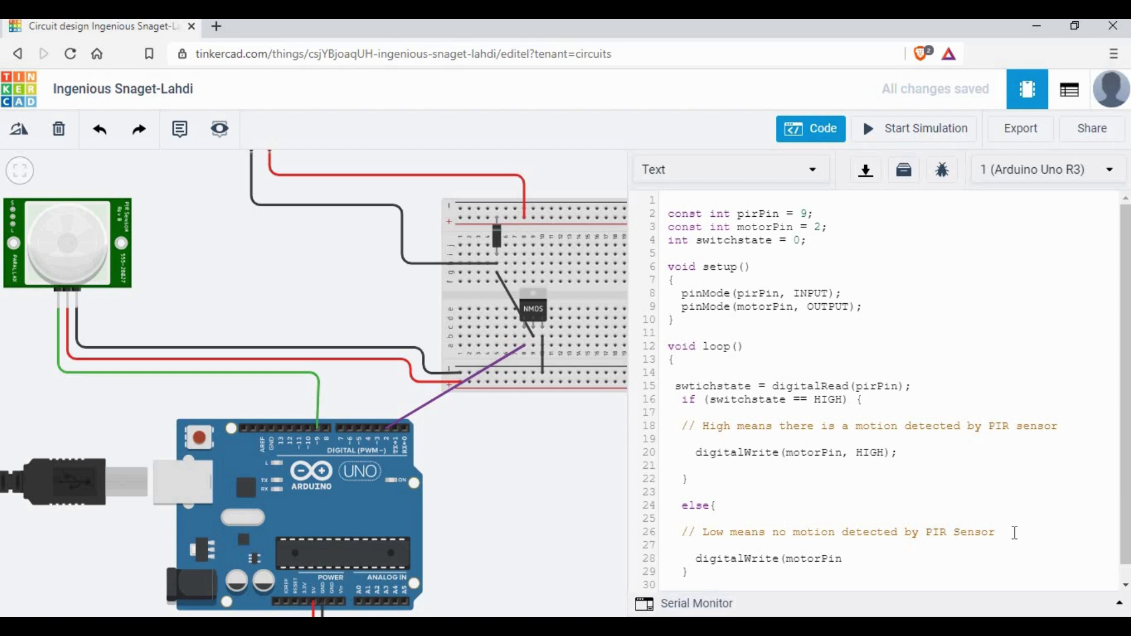
{"action": "type", "text": ", Low"}
{"action": "scroll", "coordinate": [839, 468], "scroll_direction": "down", "scroll_amount": 1}
{"action": "left_click", "coordinate": [841, 474]}
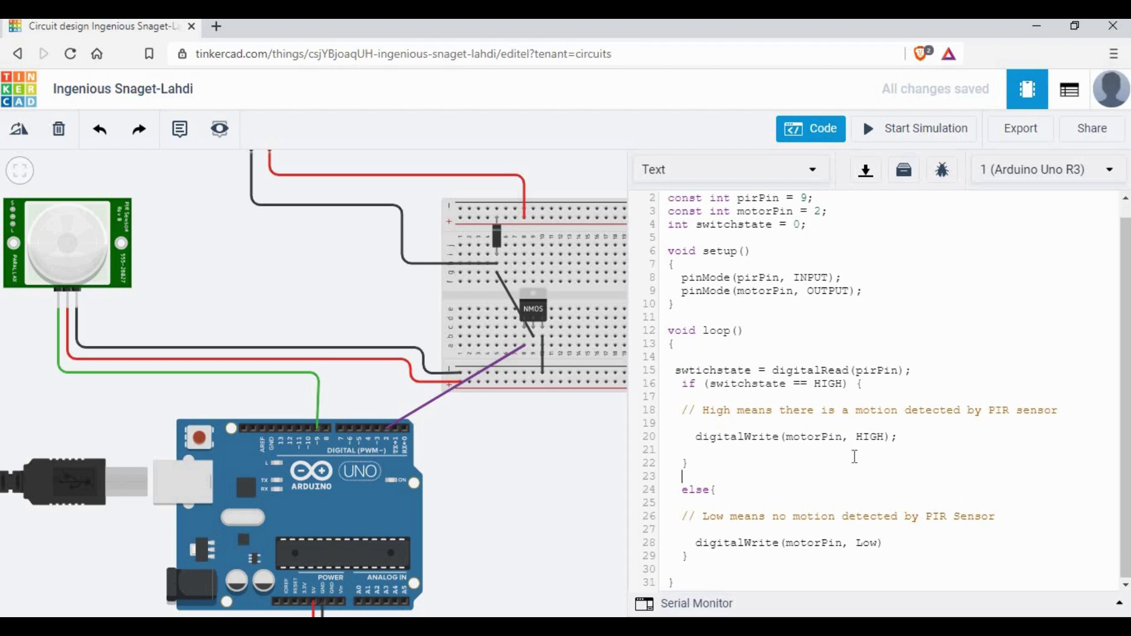
Step: Check the sketch by starting the simulation and read the errors reported for void loop()
{"action": "scroll", "coordinate": [824, 285], "scroll_direction": "up", "scroll_amount": 1}
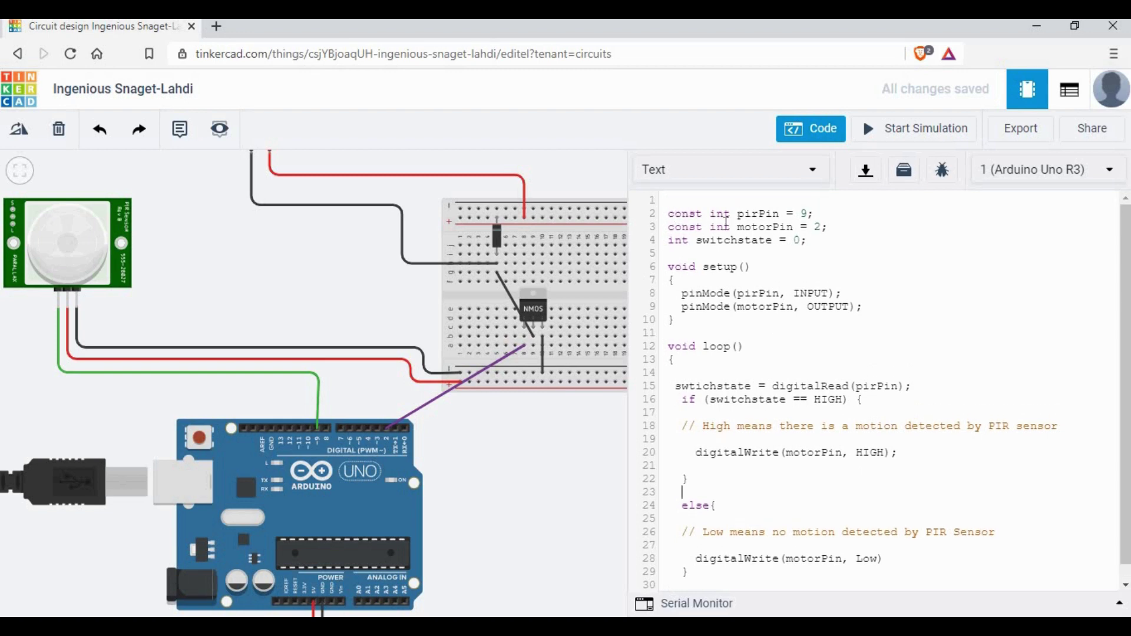
{"action": "left_click", "coordinate": [816, 216]}
{"action": "scroll", "coordinate": [872, 542], "scroll_direction": "down", "scroll_amount": 1}
{"action": "left_click_drag", "start_coordinate": [883, 541], "coordinate": [790, 423]}
{"action": "left_click", "coordinate": [796, 457]}
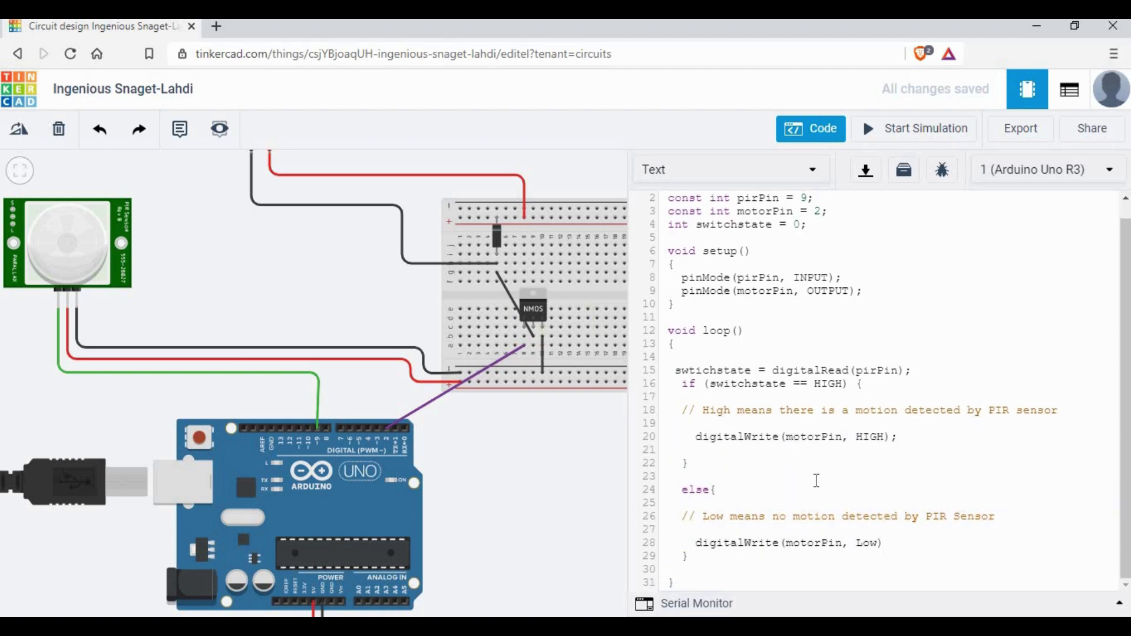
{"action": "key", "text": "Up"}
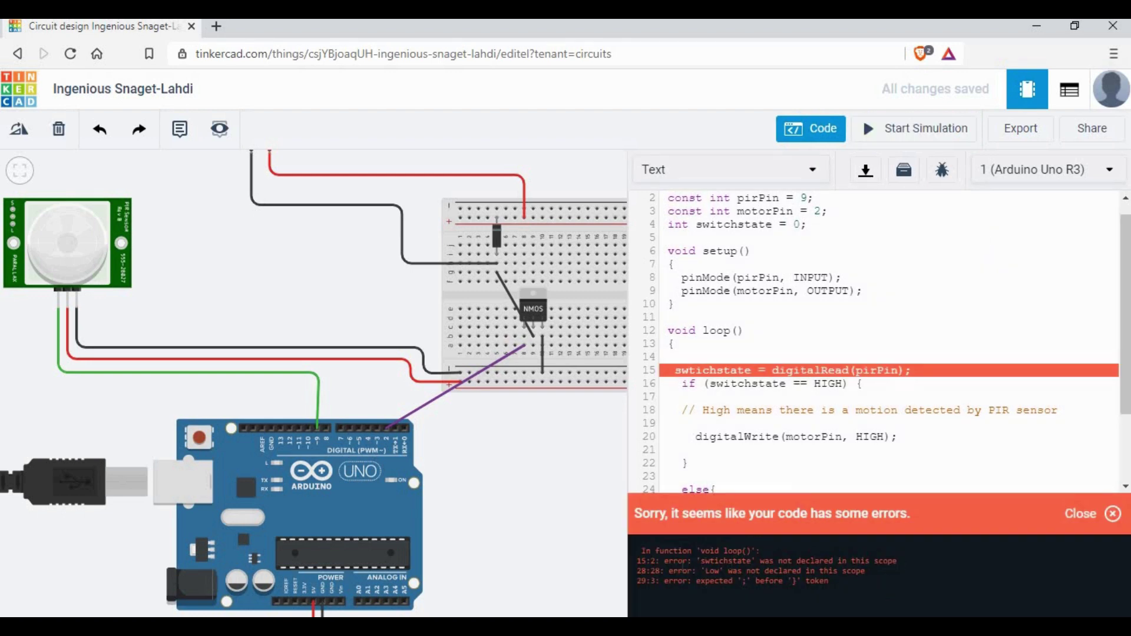
{"action": "left_click_drag", "start_coordinate": [811, 570], "coordinate": [848, 560]}
{"action": "left_click", "coordinate": [848, 560]}
{"action": "scroll", "coordinate": [746, 340], "scroll_direction": "up", "scroll_amount": 1}
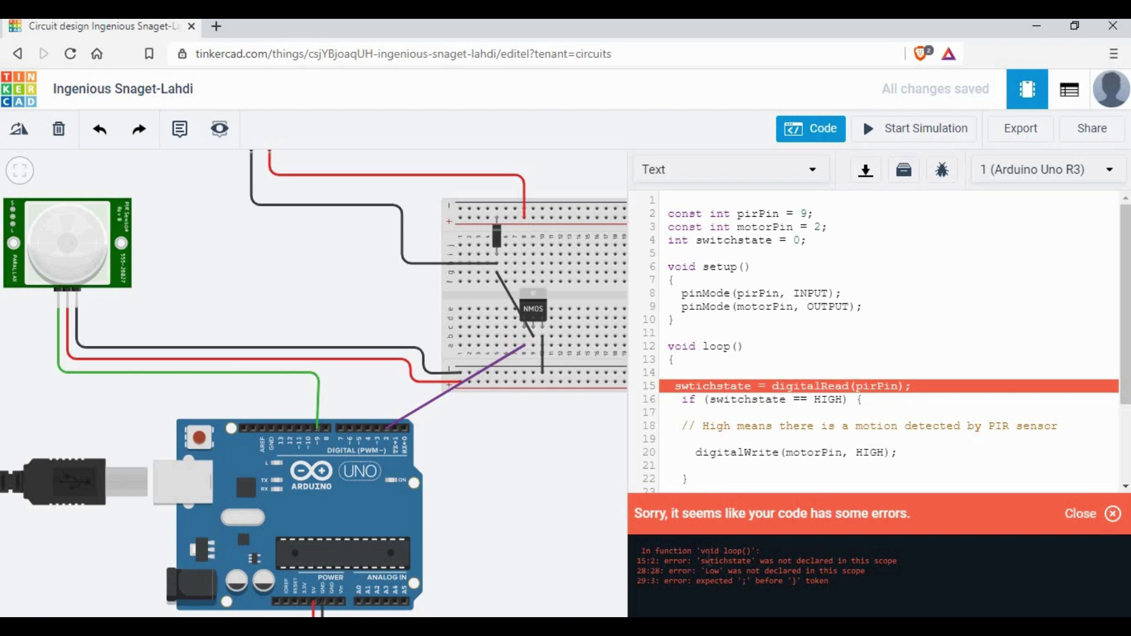
{"action": "left_click_drag", "start_coordinate": [704, 561], "coordinate": [897, 563]}
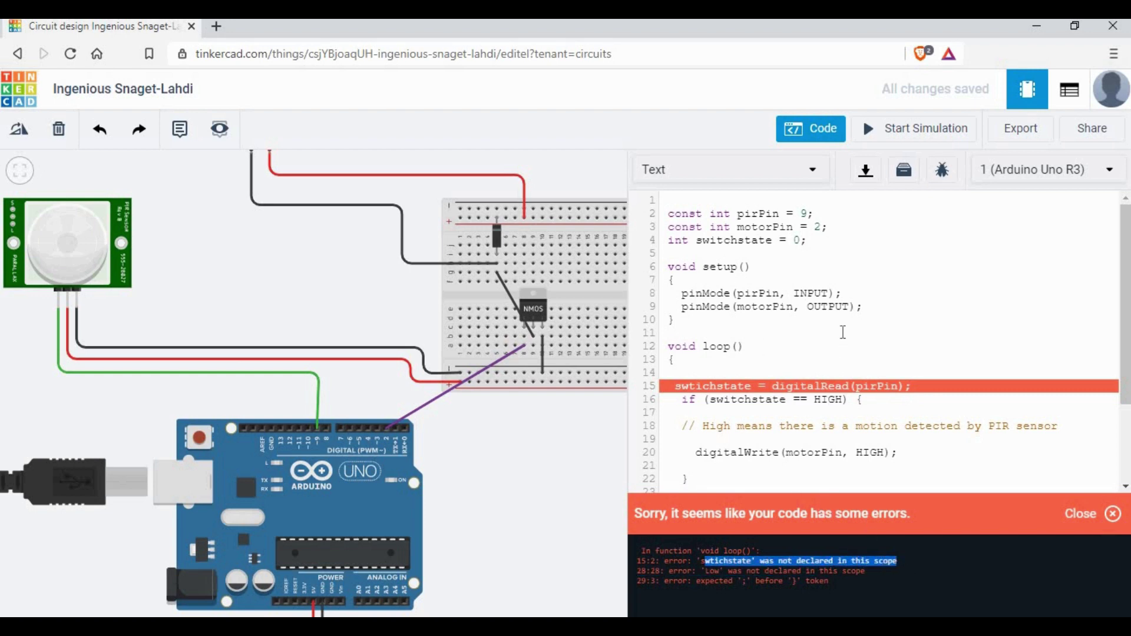
{"action": "left_click", "coordinate": [842, 331]}
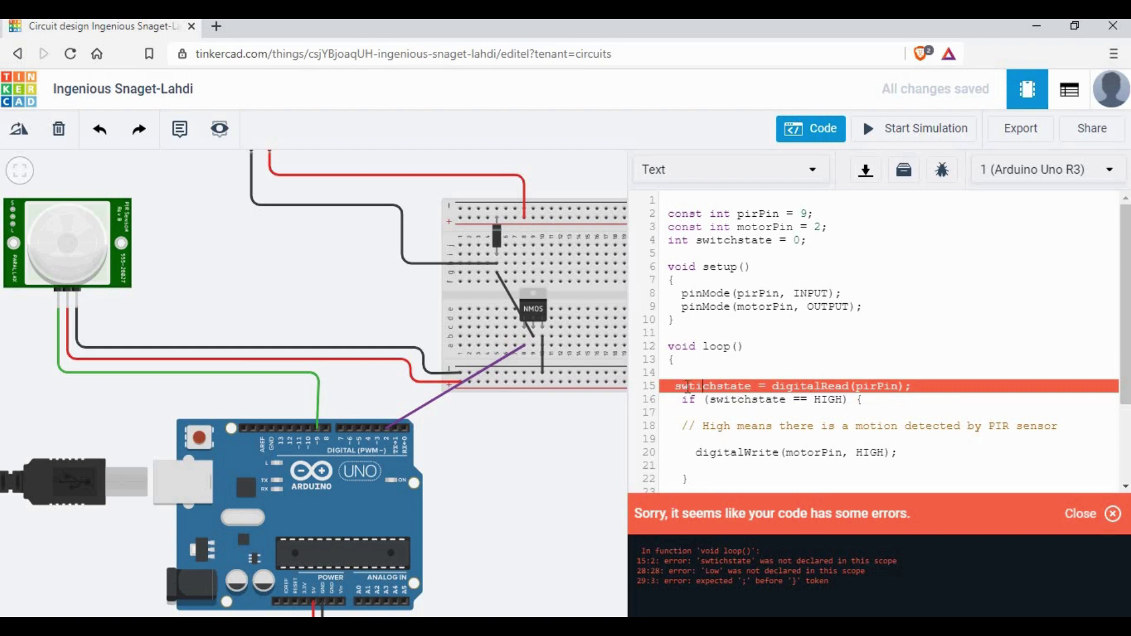
Step: Correct the variable name in the digitalRead line to switchstate and start the simulation again
{"action": "left_click_drag", "start_coordinate": [682, 386], "coordinate": [696, 387]}
{"action": "key", "text": "Right"}
{"action": "key", "text": "BackSpace"}
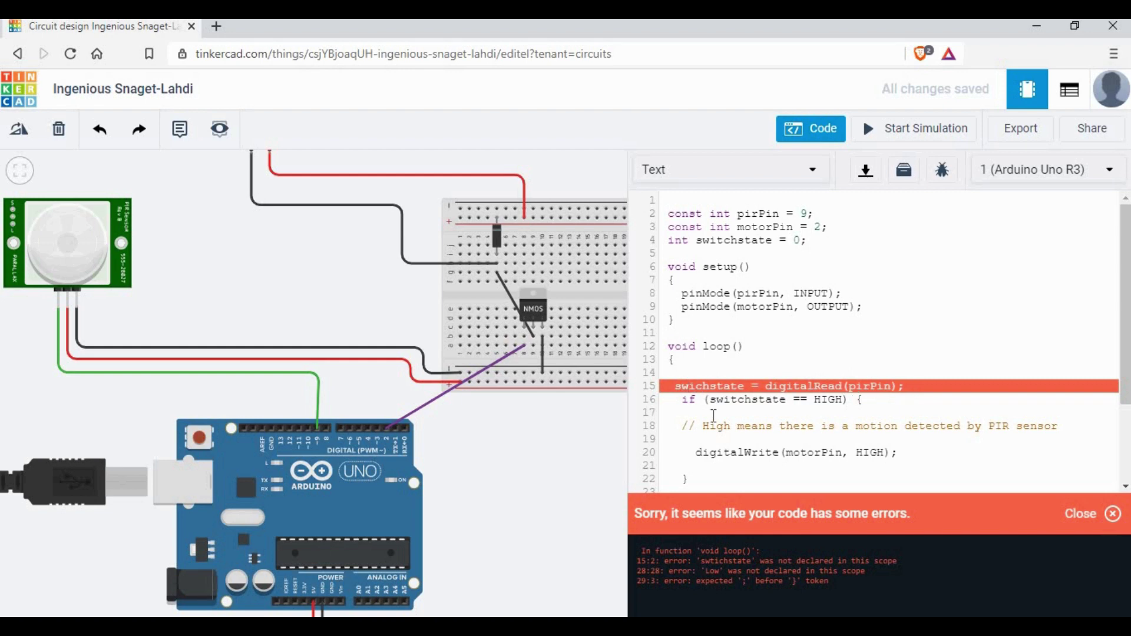
{"action": "key", "text": "Right"}
{"action": "type", "text": "t"}
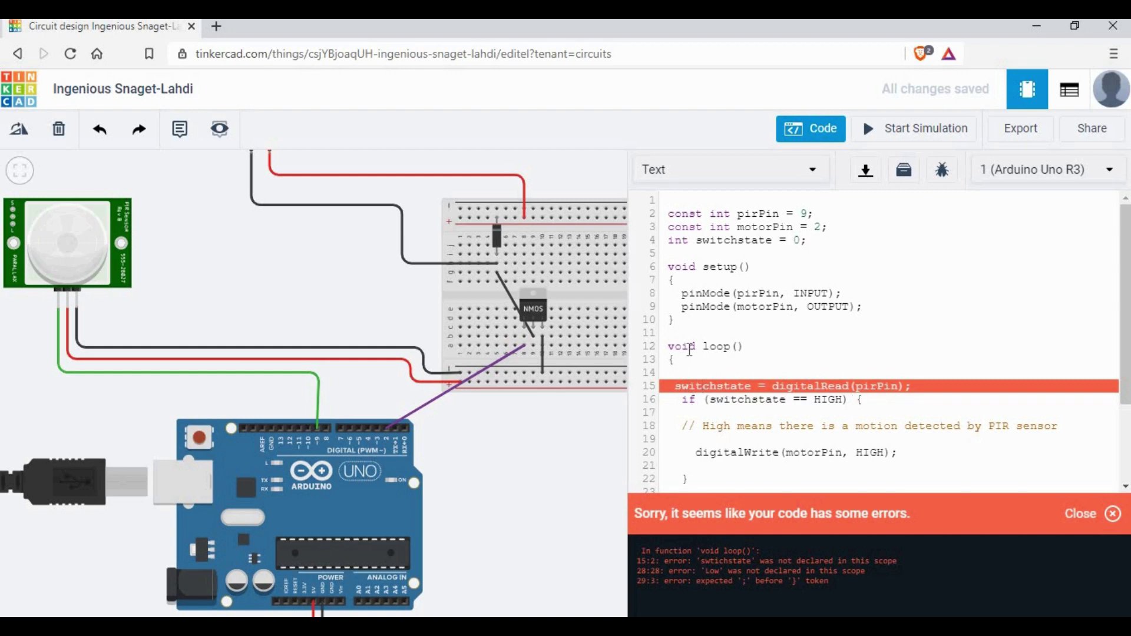
{"action": "left_click_drag", "start_coordinate": [678, 386], "coordinate": [815, 386]}
{"action": "left_click", "coordinate": [815, 385]}
{"action": "left_click", "coordinate": [930, 136]}
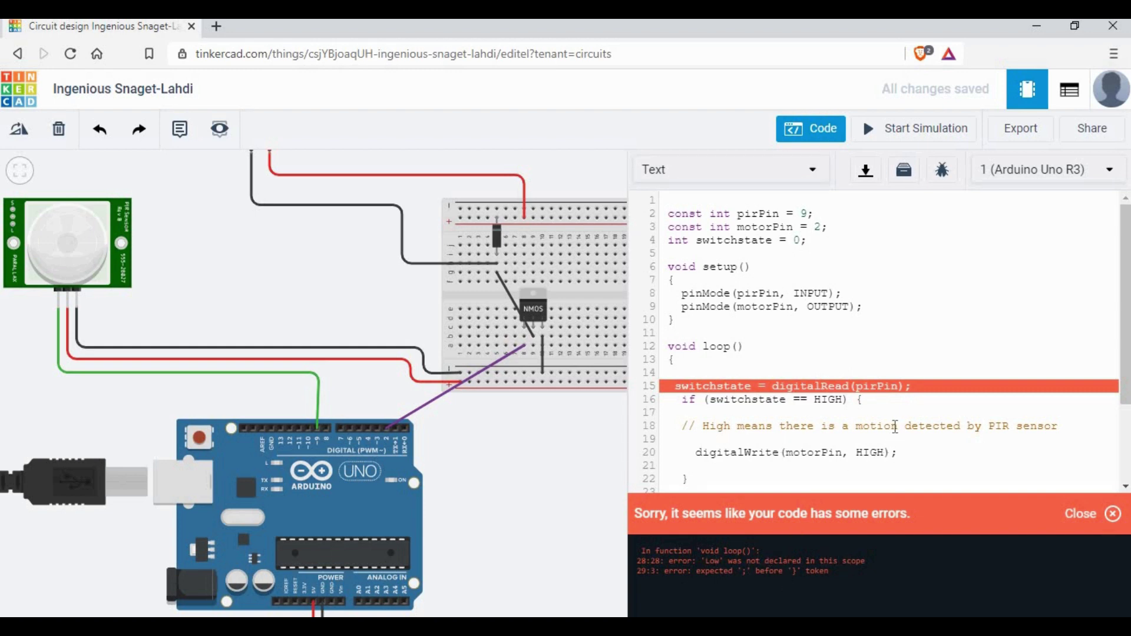
Step: Change the else block's line to "digitalWrite(motorPin, LOW);" and run the simulation
{"action": "scroll", "coordinate": [872, 453], "scroll_direction": "down", "scroll_amount": 3}
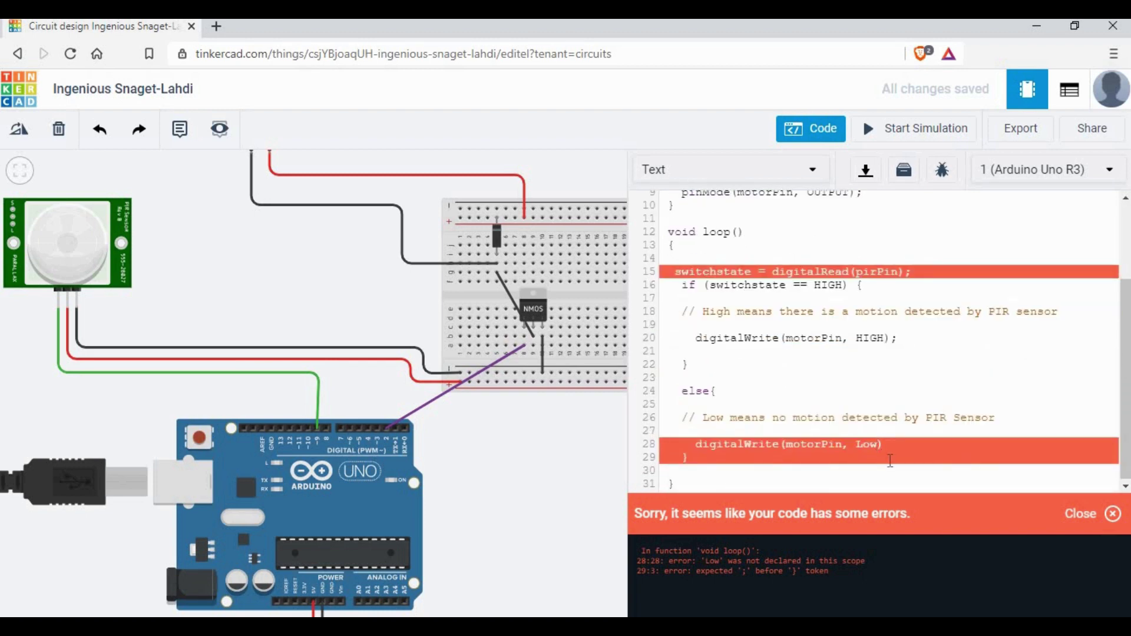
{"action": "key", "text": "BackSpace"}
{"action": "key", "text": "BackSpace"}
{"action": "type", "text": "OW"}
{"action": "double_click", "coordinate": [868, 445]}
{"action": "left_click", "coordinate": [939, 379]}
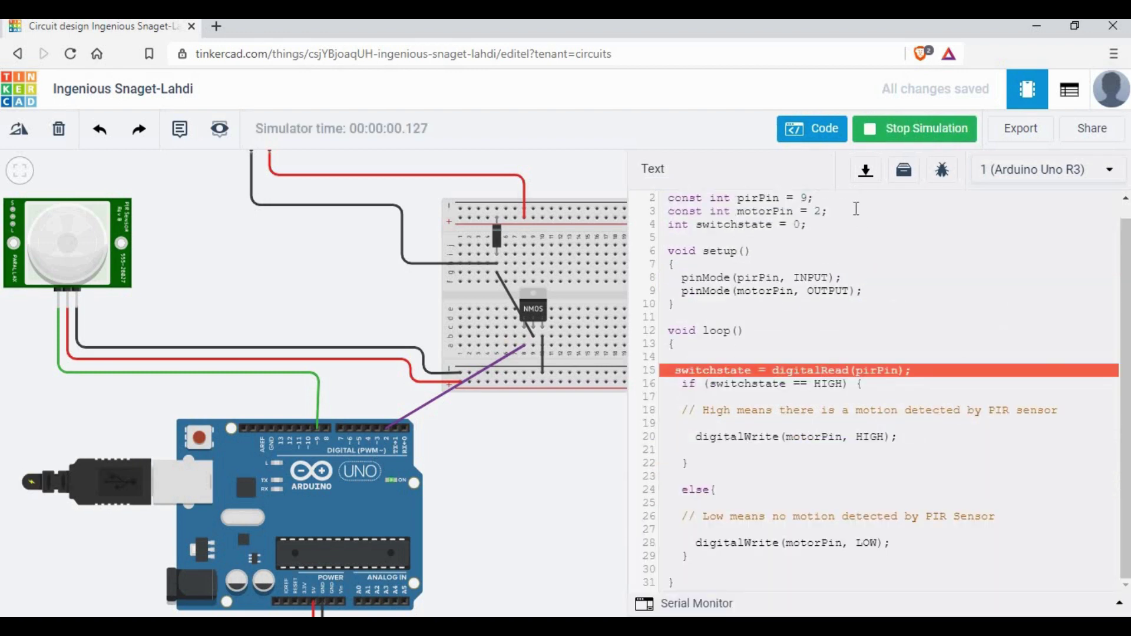
Step: Close the code editor and move the PIR sensor's motion target within its detection zone, checking the DC motor's response
{"action": "left_click", "coordinate": [816, 131]}
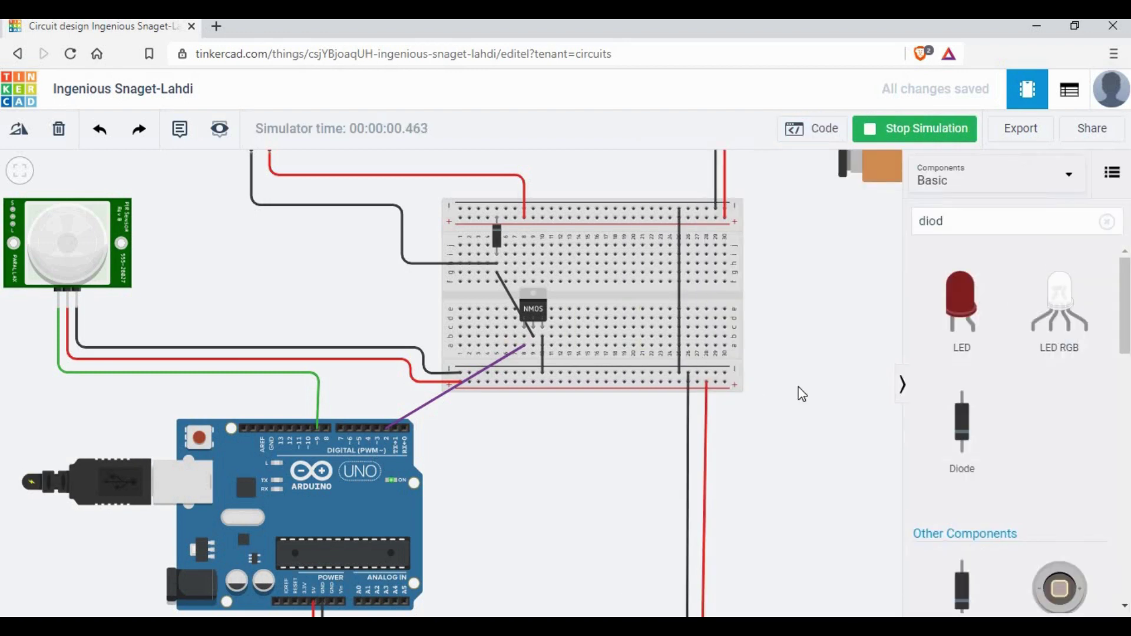
{"action": "scroll", "coordinate": [802, 393], "scroll_direction": "down", "scroll_amount": 3}
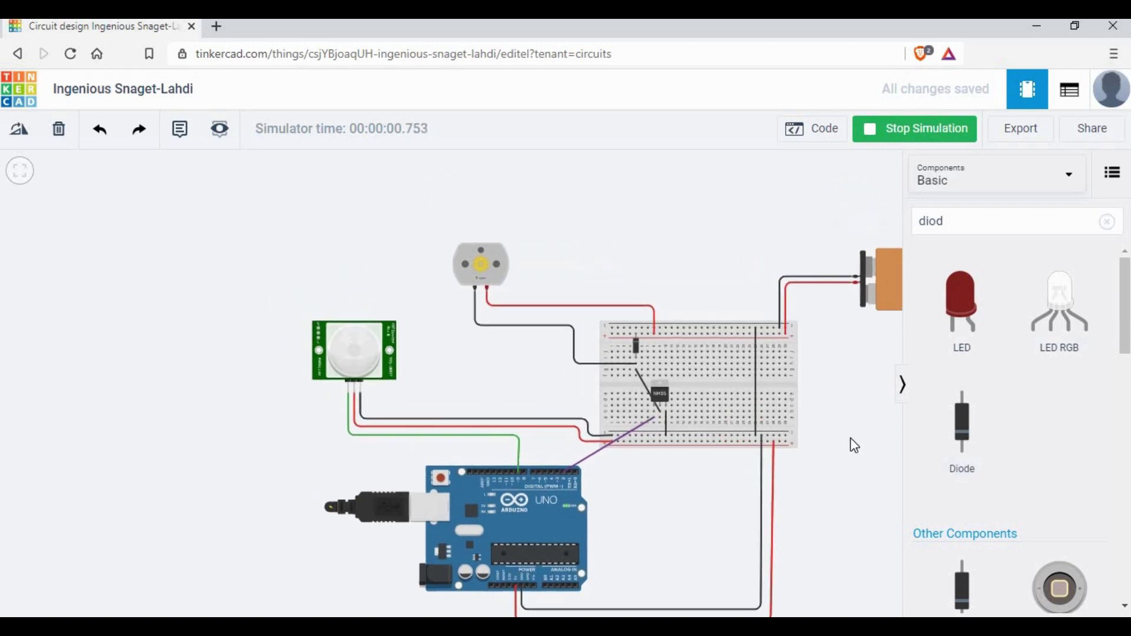
{"action": "scroll", "coordinate": [720, 390], "scroll_direction": "up", "scroll_amount": 5}
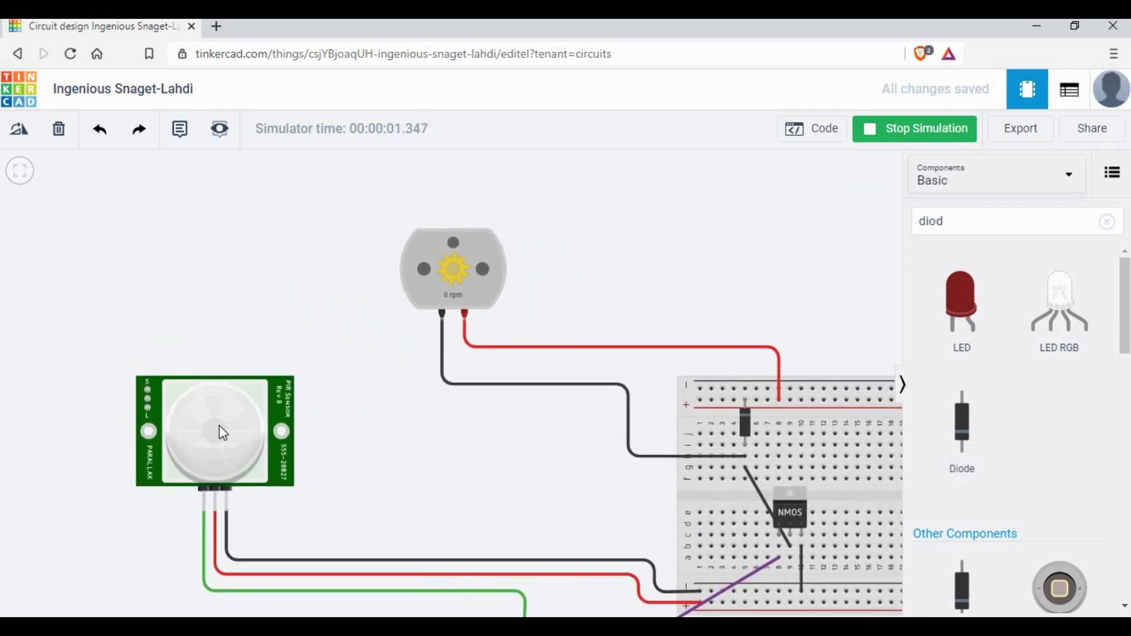
{"action": "left_click", "coordinate": [219, 425]}
{"action": "left_click", "coordinate": [191, 219]}
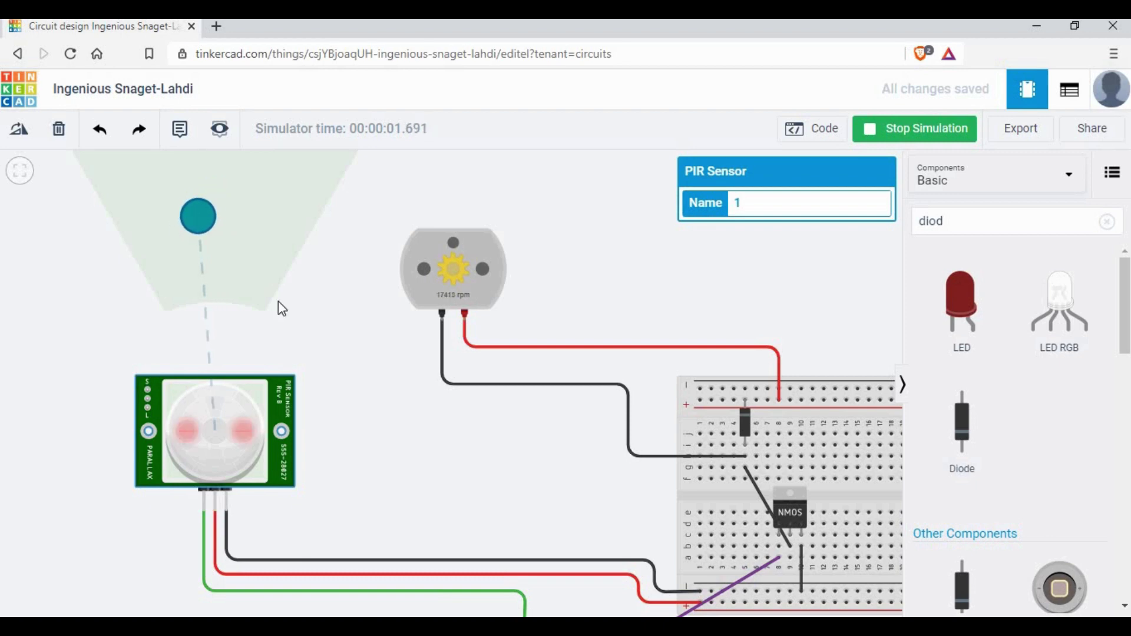
{"action": "left_click", "coordinate": [447, 270]}
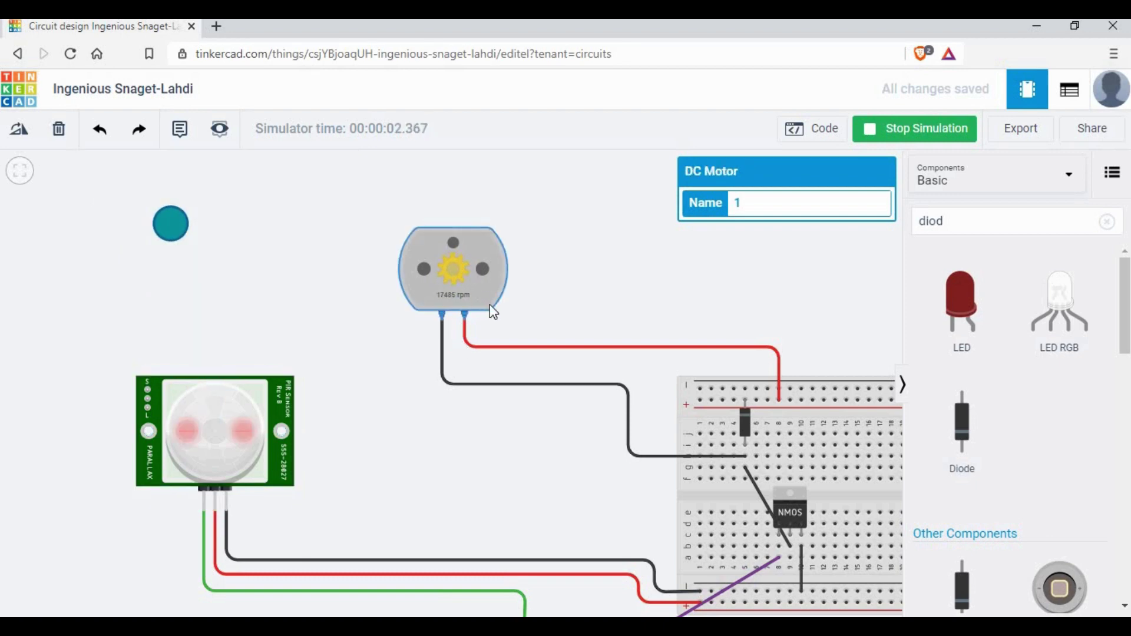
Step: Reselect the PIR sensor, shift its motion target towards the motor side of the detection zone, and inspect the DC motor
{"action": "left_click", "coordinate": [105, 328]}
{"action": "left_click", "coordinate": [203, 335]}
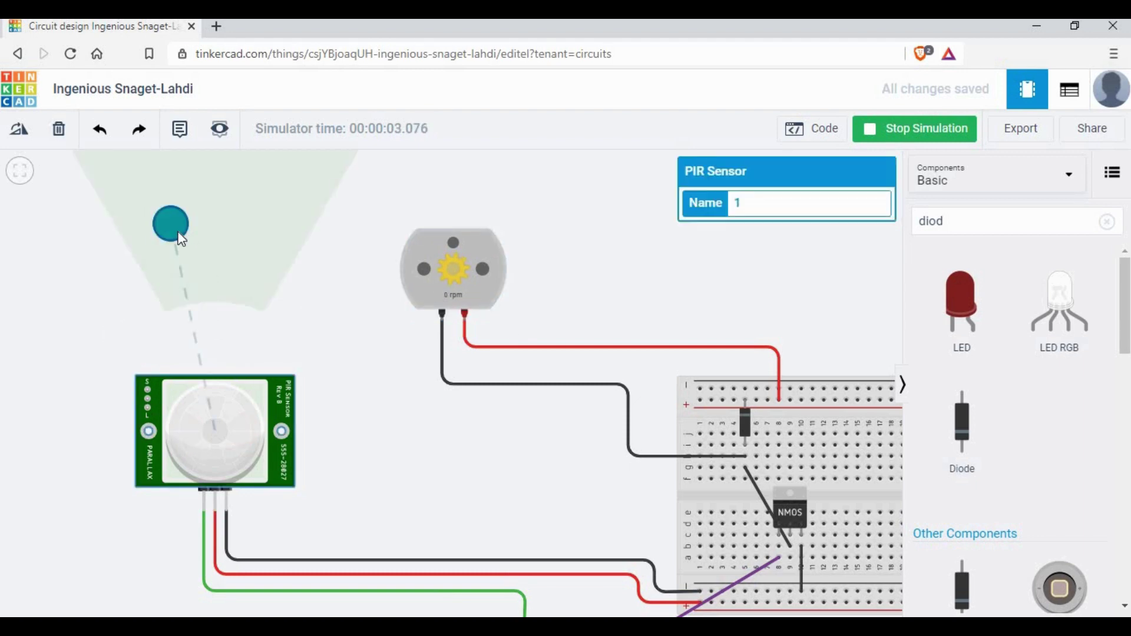
{"action": "left_click_drag", "start_coordinate": [169, 222], "coordinate": [252, 239]}
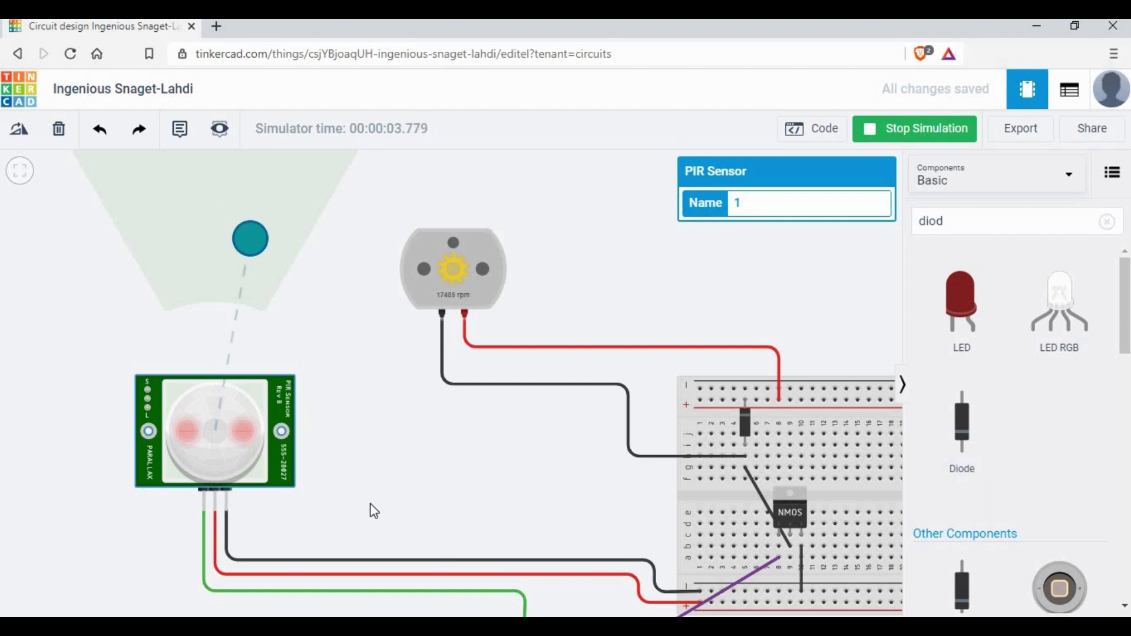
{"action": "left_click", "coordinate": [371, 504]}
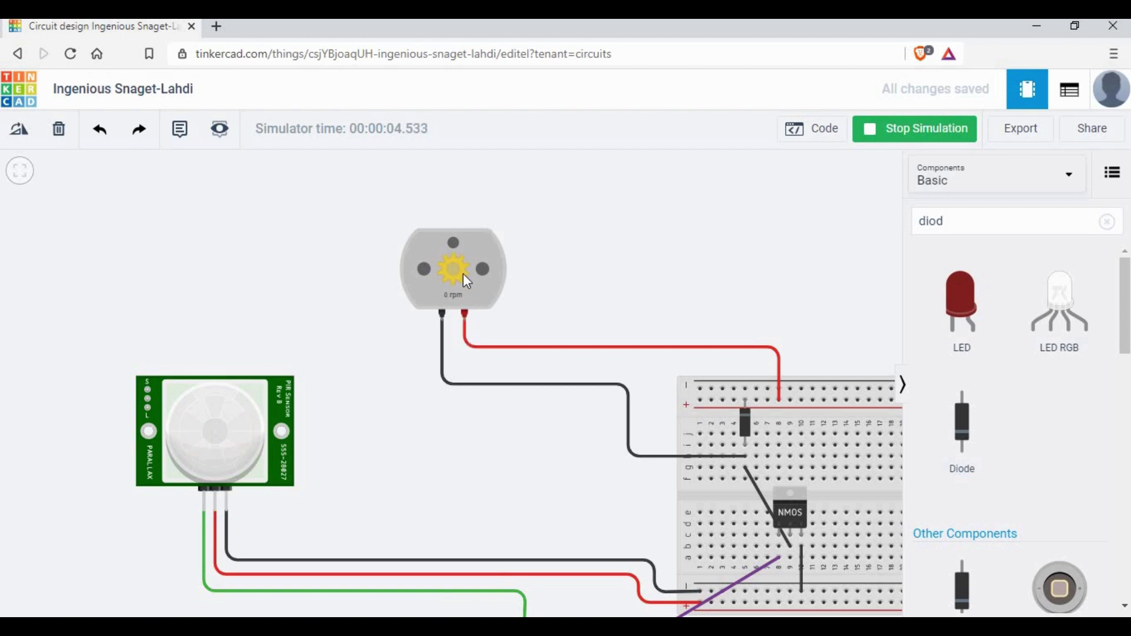
{"action": "left_click", "coordinate": [441, 269]}
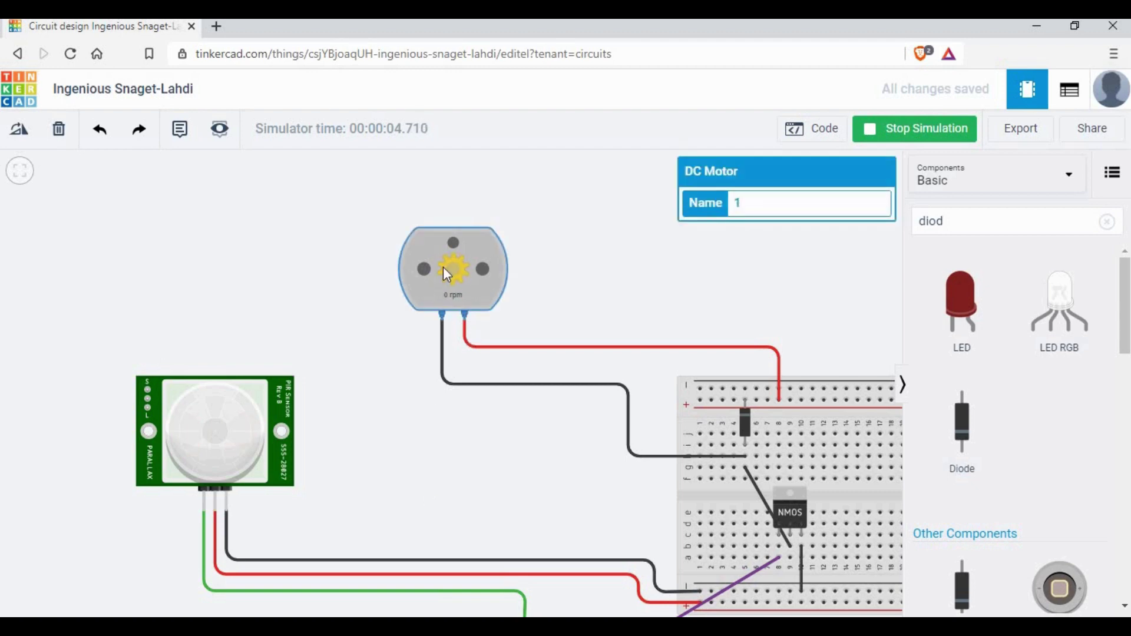
Step: Move the PIR sensor's motion target back to the middle of its detection zone and examine the motor and whole circuit
{"action": "left_click", "coordinate": [270, 398]}
{"action": "left_click_drag", "start_coordinate": [249, 237], "coordinate": [201, 243]}
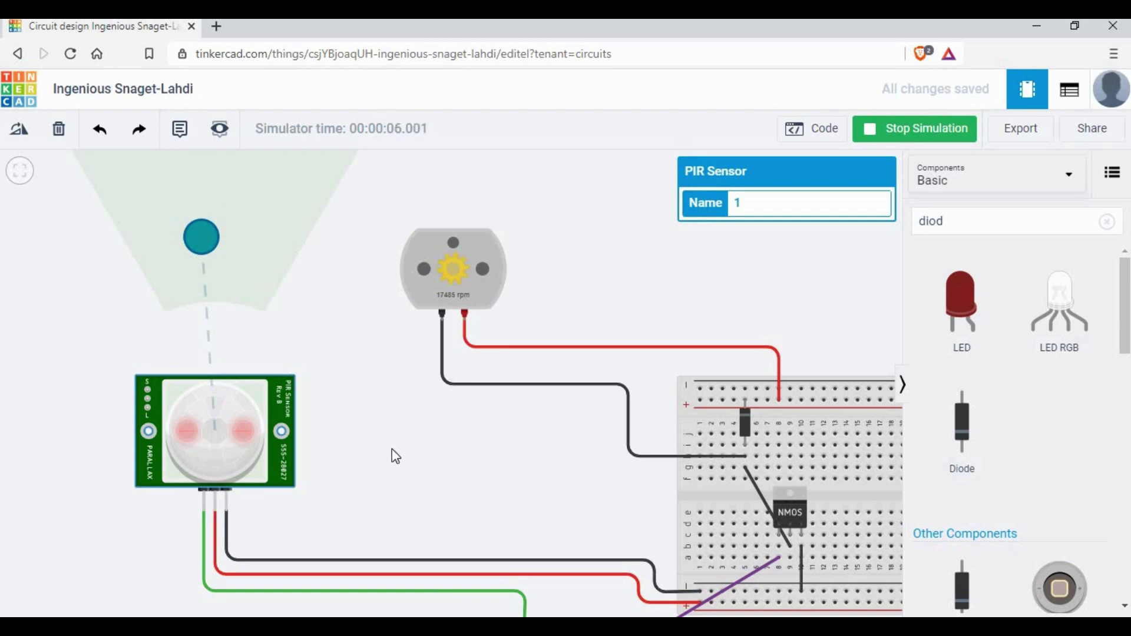
{"action": "left_click", "coordinate": [477, 455]}
{"action": "scroll", "coordinate": [477, 454], "scroll_direction": "down", "scroll_amount": 3}
{"action": "scroll", "coordinate": [524, 247], "scroll_direction": "down", "scroll_amount": 2}
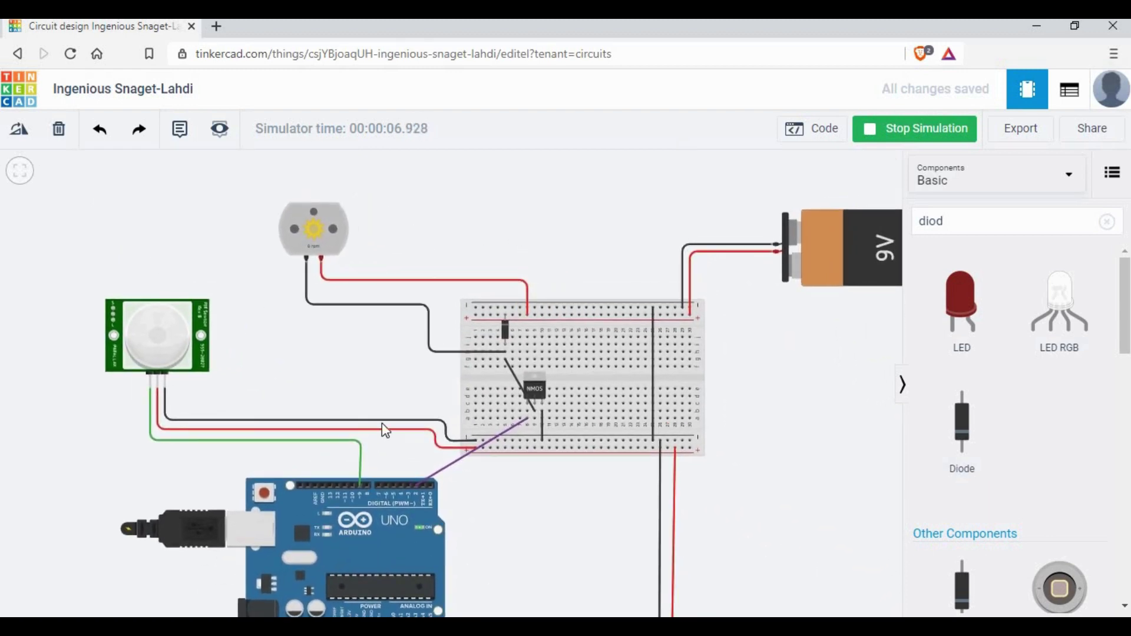
{"action": "scroll", "coordinate": [381, 423], "scroll_direction": "down", "scroll_amount": 1}
Step: Repeat the motion test on the PIR sensor with small target movements, comparing the motor's speed with and without motion
{"action": "left_click", "coordinate": [217, 341]}
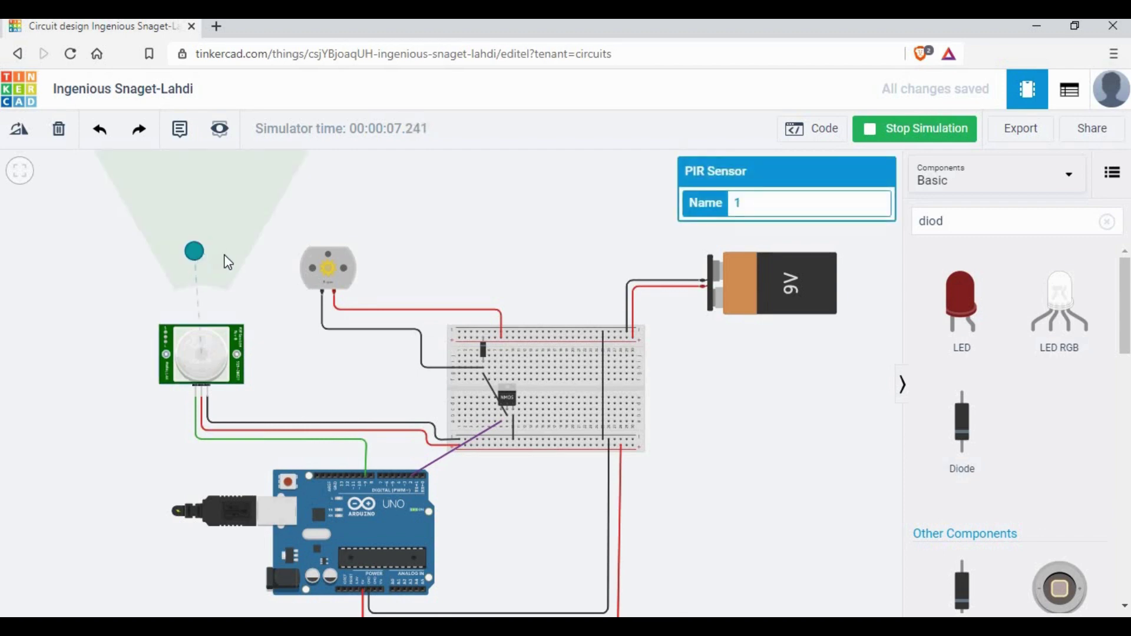
{"action": "mouse_move", "coordinate": [193, 251]}
{"action": "left_mouse_down"}
{"action": "mouse_move", "coordinate": [222, 256]}
{"action": "mouse_move", "coordinate": [184, 250]}
{"action": "left_mouse_up"}
{"action": "scroll", "coordinate": [318, 351], "scroll_direction": "up", "scroll_amount": 5}
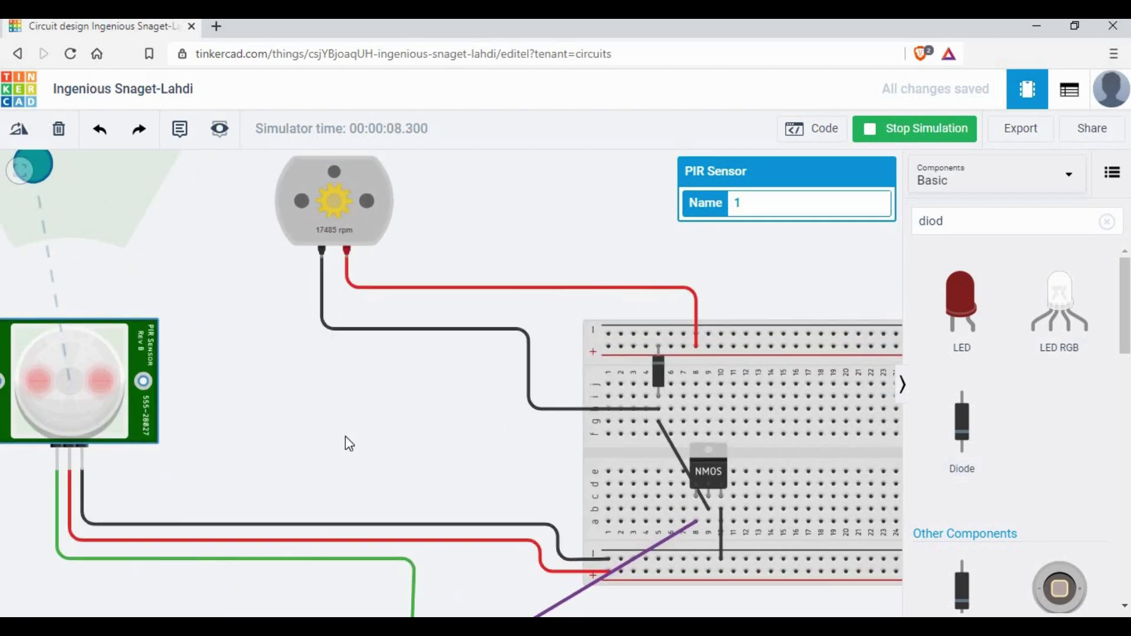
{"action": "left_click", "coordinate": [368, 461]}
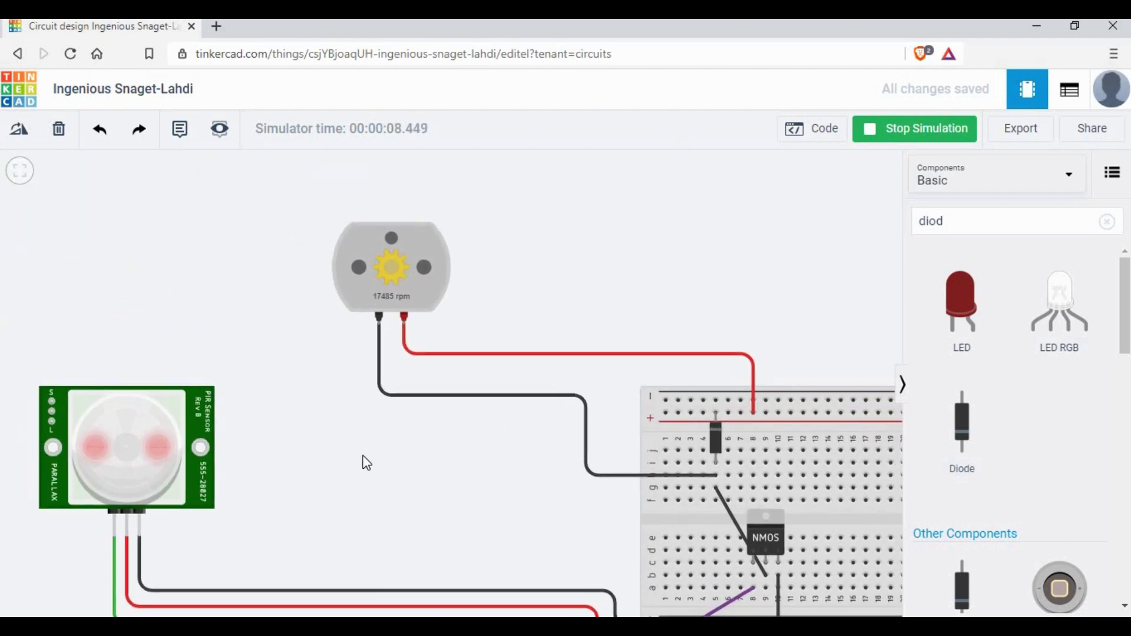
{"action": "left_click", "coordinate": [141, 449]}
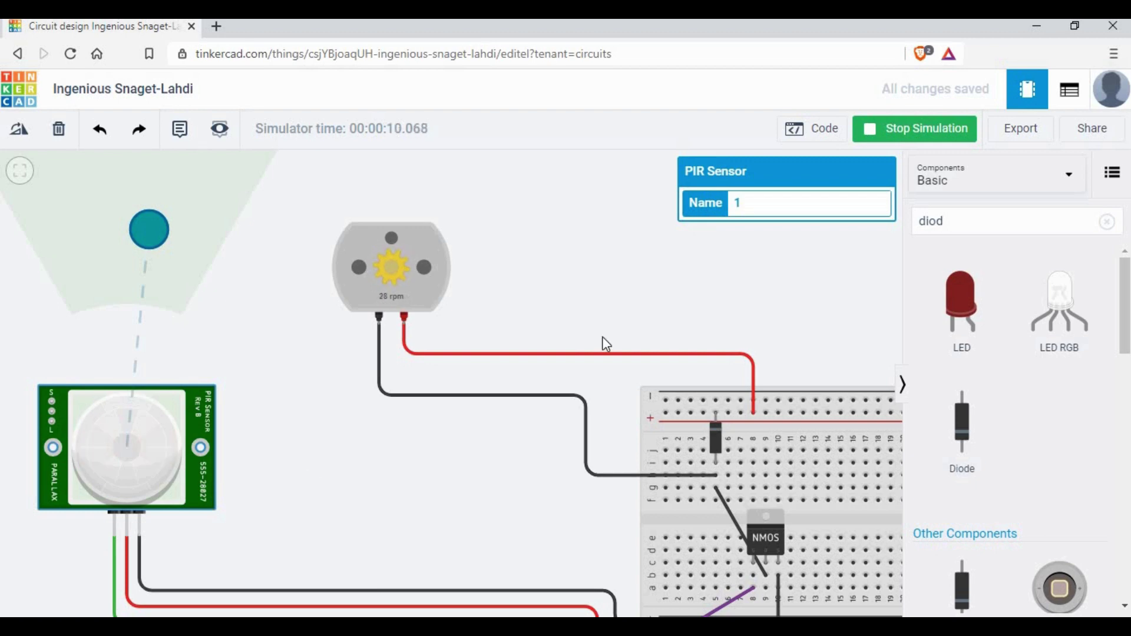
Step: Stop the simulation and reopen the code editor to review the complete sketch alongside the whole circuit
{"action": "left_click", "coordinate": [818, 139]}
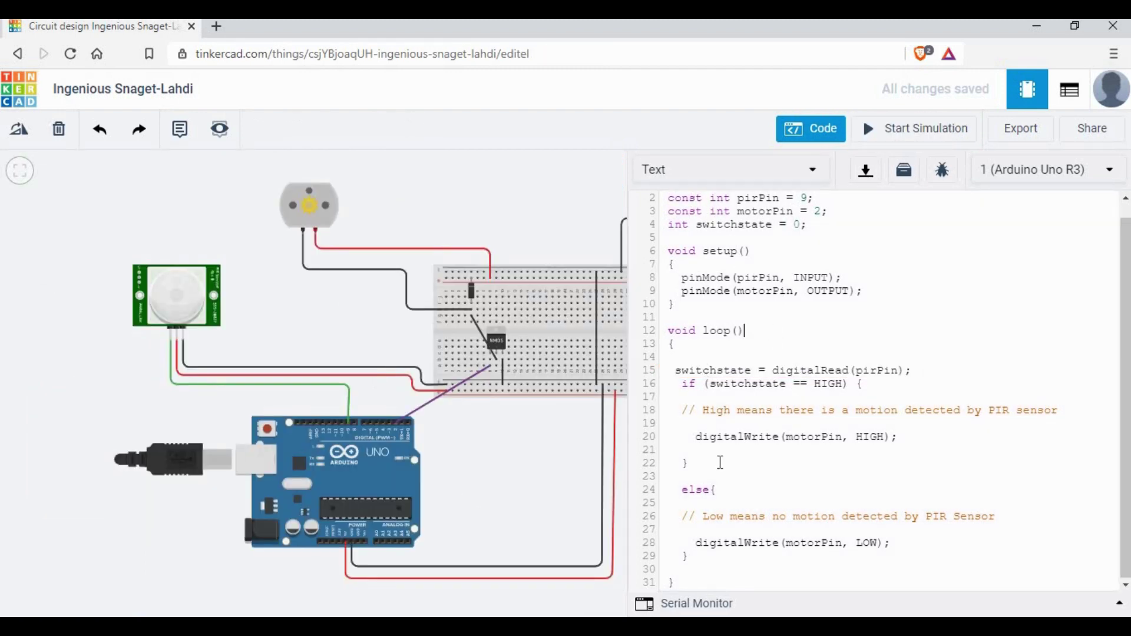
{"action": "left_click", "coordinate": [888, 358]}
{"action": "scroll", "coordinate": [773, 279], "scroll_direction": "up", "scroll_amount": 1}
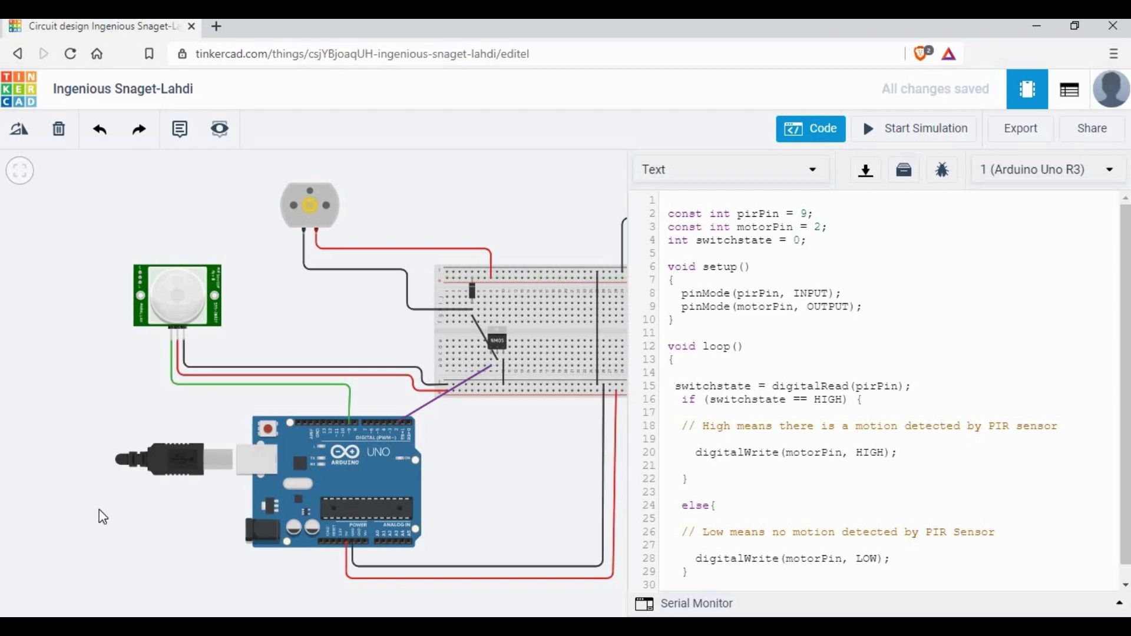
{"action": "scroll", "coordinate": [168, 510], "scroll_direction": "down", "scroll_amount": 3}
{"action": "scroll", "coordinate": [203, 511], "scroll_direction": "down", "scroll_amount": 1}
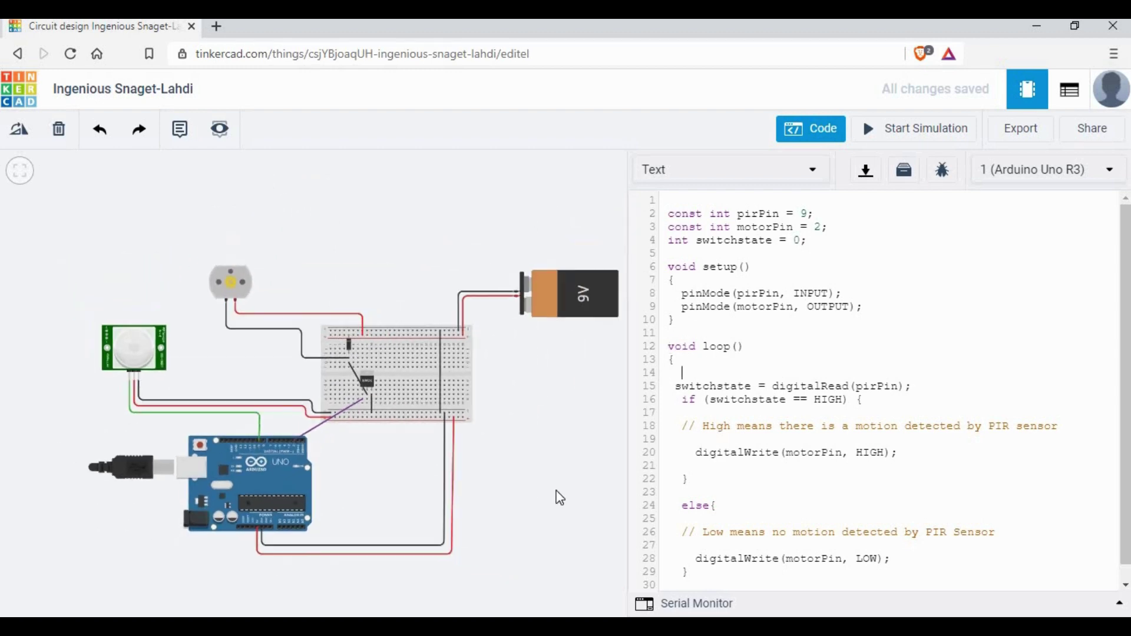
{"action": "scroll", "coordinate": [533, 469], "scroll_direction": "up", "scroll_amount": 2}
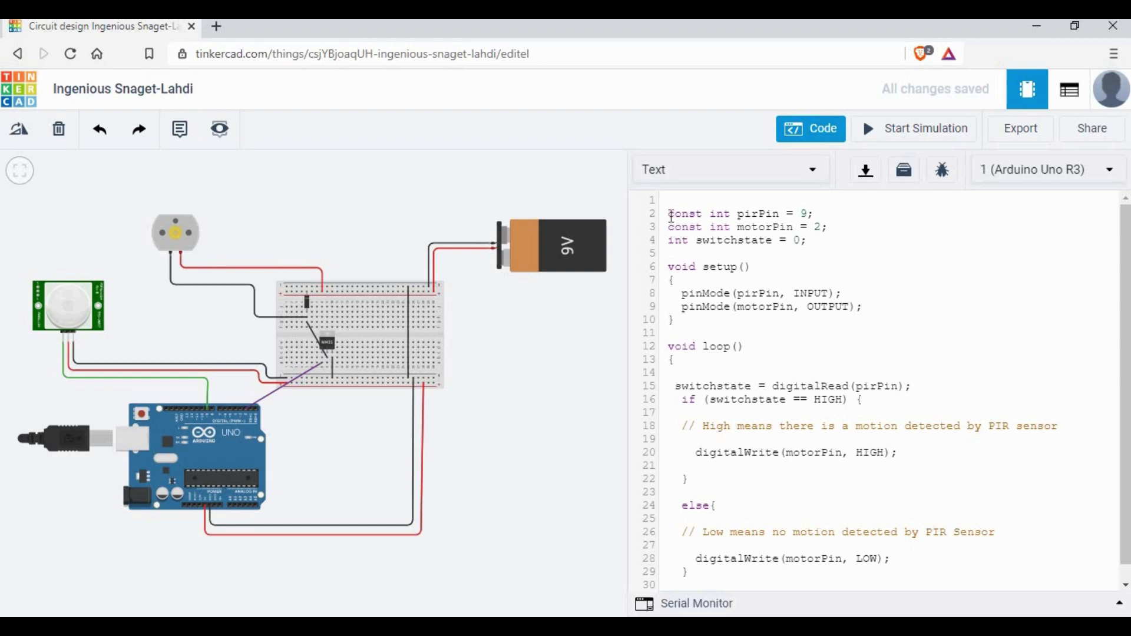
Step: Copy the sketch code from the pirPin declaration through the else block's closing brace, and switch to the Arduino IDE
{"action": "left_click_drag", "start_coordinate": [668, 213], "coordinate": [793, 576]}
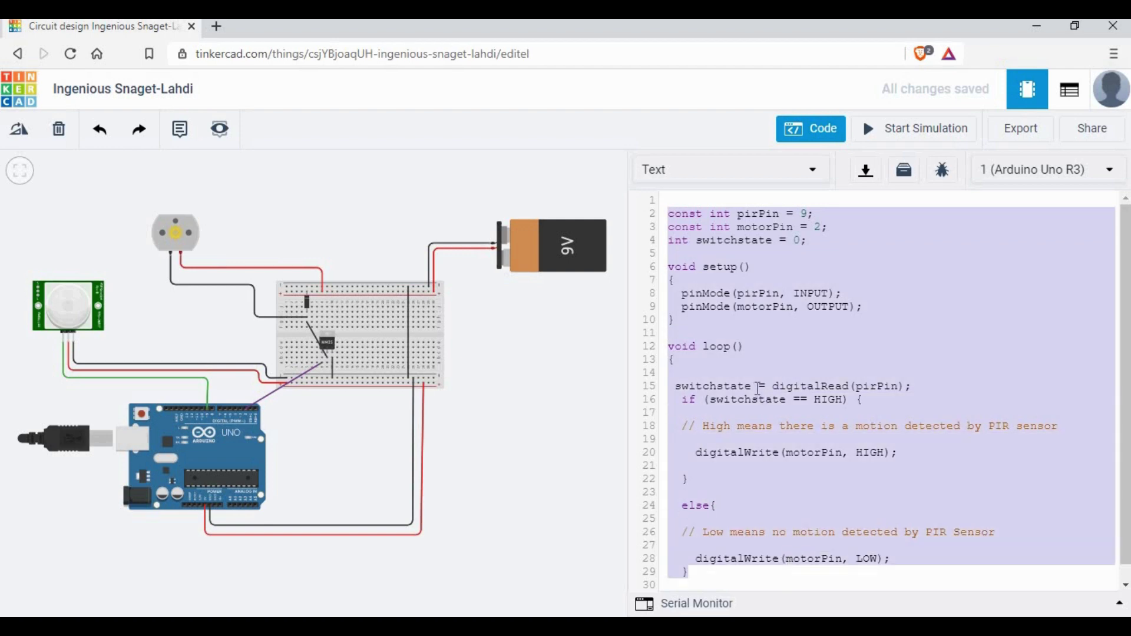
{"action": "right_click", "coordinate": [787, 222]}
{"action": "key", "text": "Return"}
{"action": "key", "text": "alt+Tab"}
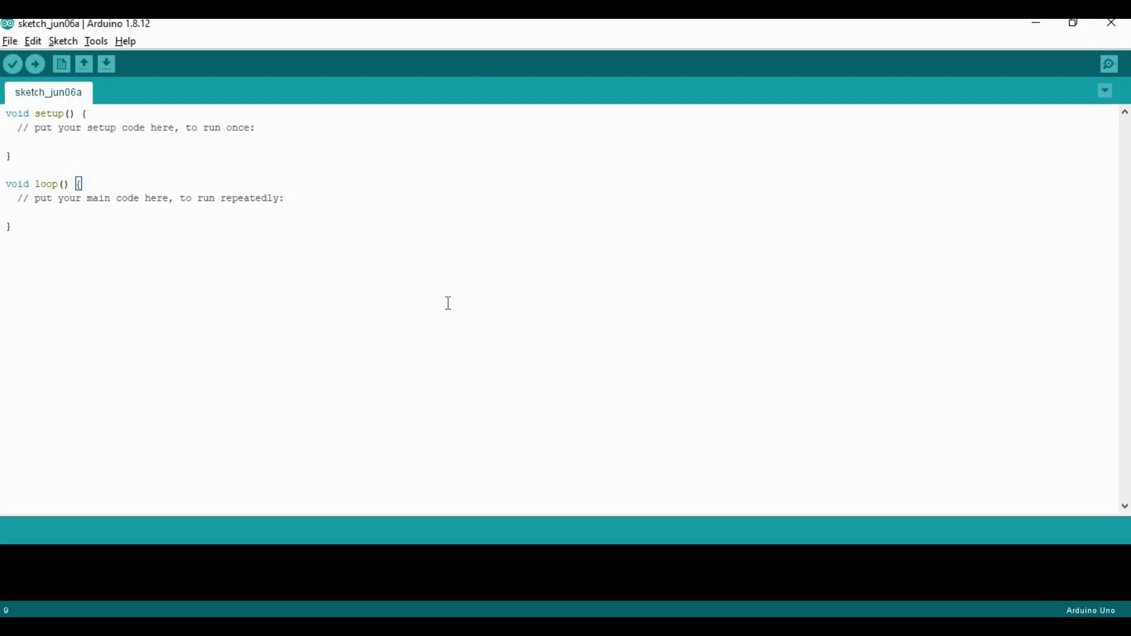
Step: Replace the default setup and loop code in sketch_jun06a with the copied Tinkercad code
{"action": "key", "text": "shift+Up"}
{"action": "key", "text": "shift+Up"}
{"action": "key", "text": "shift+Up"}
{"action": "key", "text": "shift+Up"}
{"action": "key", "text": "shift+Up"}
{"action": "key", "text": "shift+Up"}
{"action": "key", "text": "shift+Up"}
{"action": "key", "text": "shift+Up"}
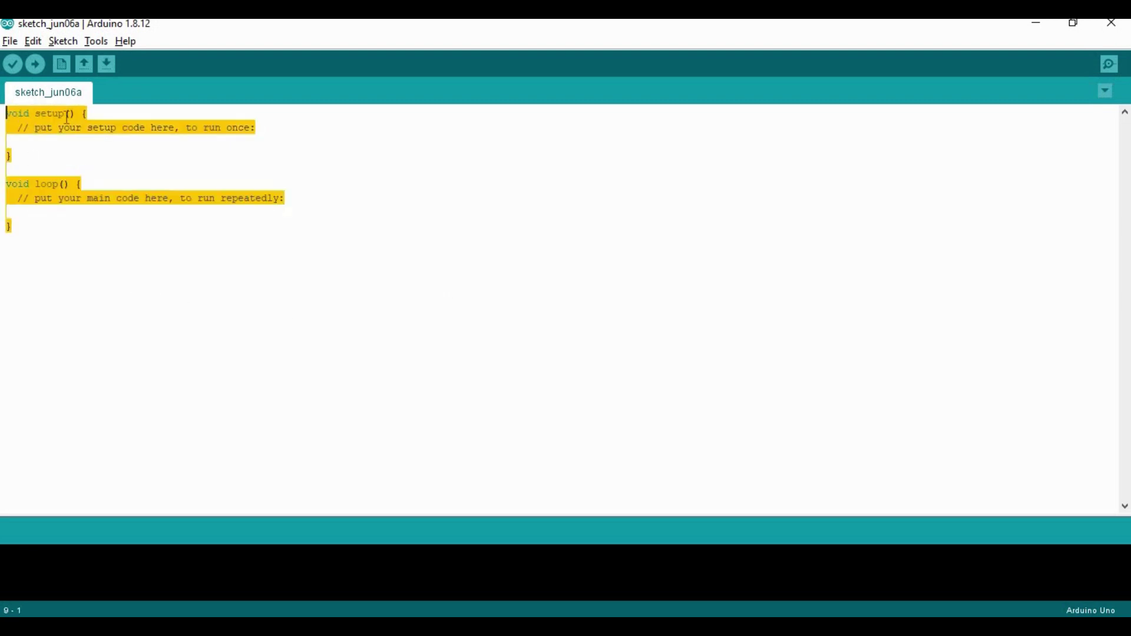
{"action": "right_click", "coordinate": [25, 119]}
{"action": "left_click", "coordinate": [70, 195]}
{"action": "key", "text": "ctrl+v"}
{"action": "left_click", "coordinate": [458, 216]}
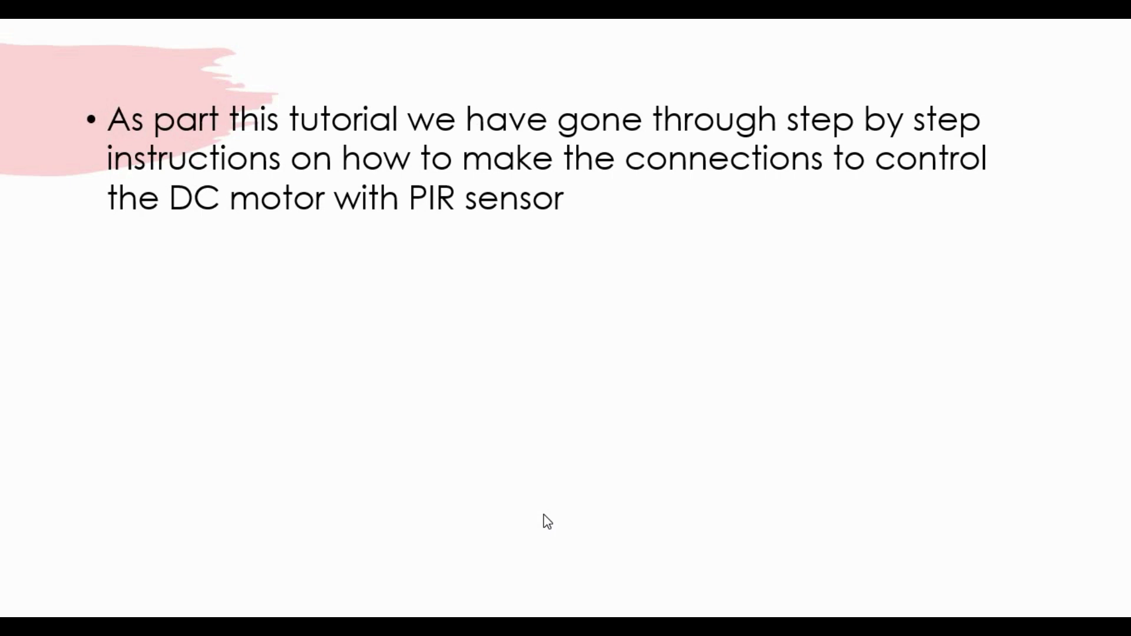
{"action": "left_click", "coordinate": [600, 553]}
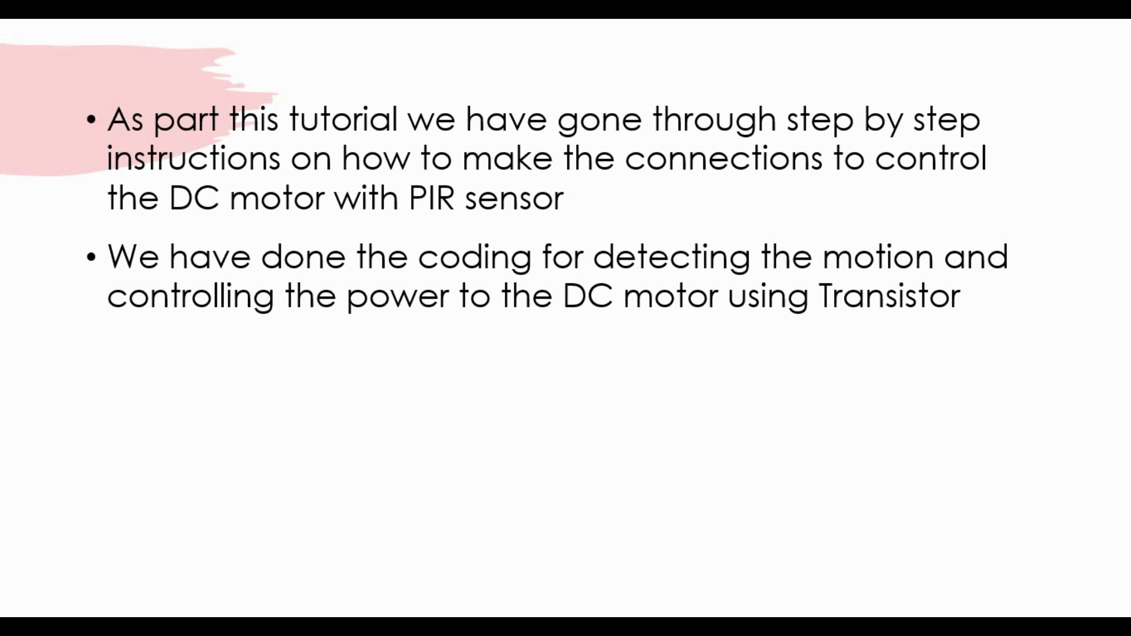
{"action": "key", "text": "Right"}
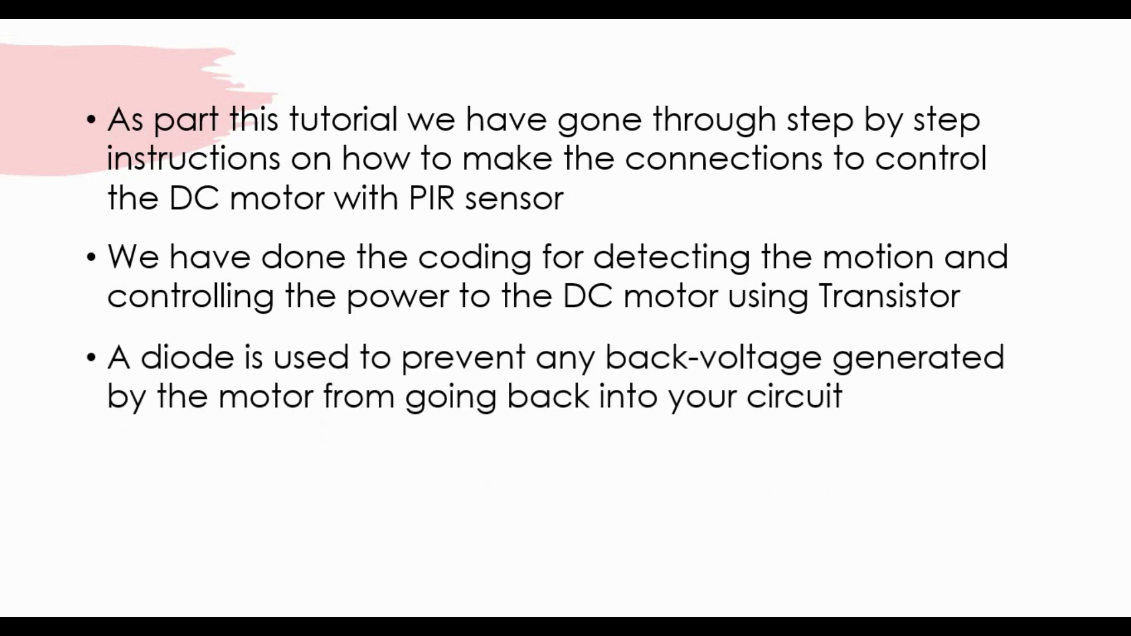